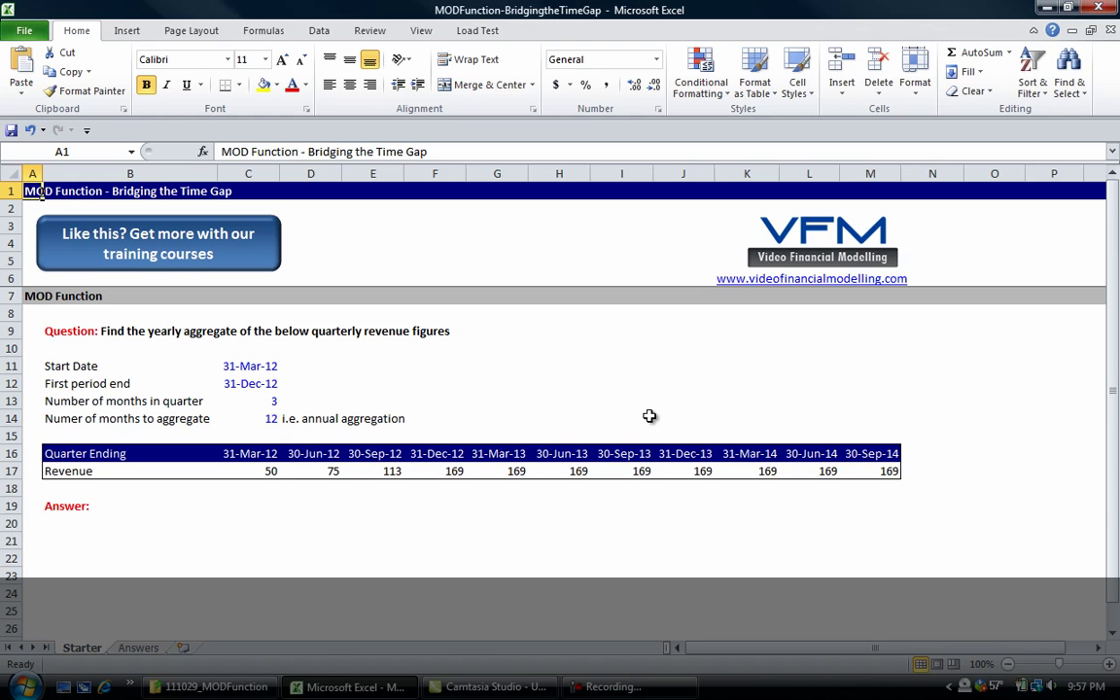
Step: Read the question on finding the yearly aggregate of the quarterly revenue figures in B9
key(Down)
key(Down)
key(Down)
key(Down)
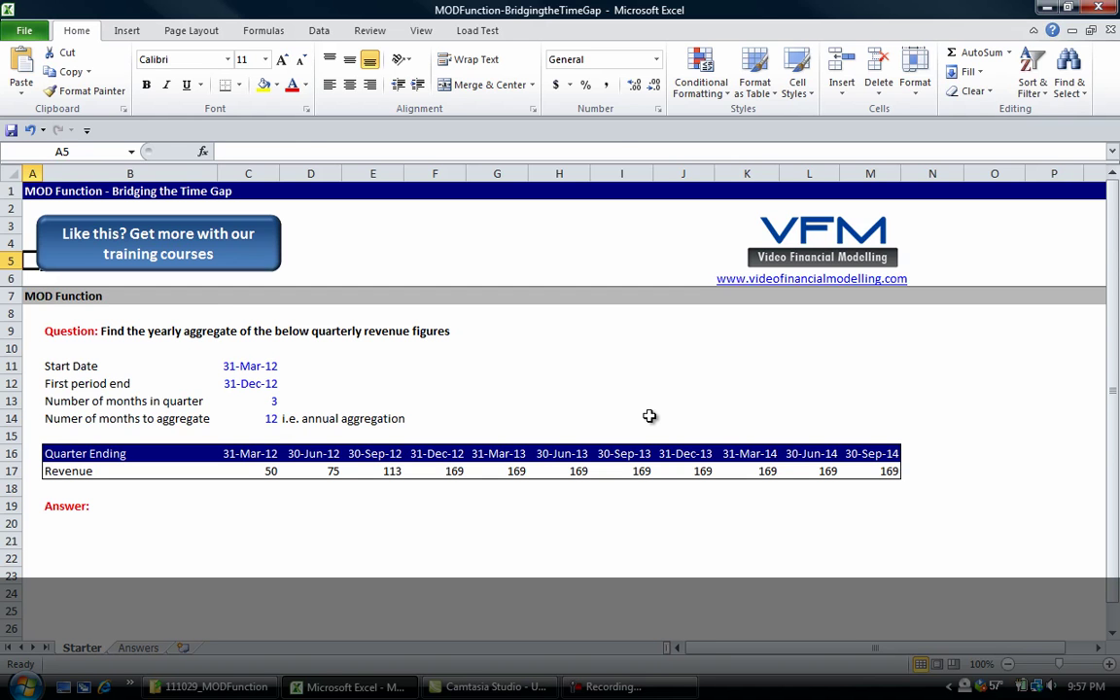
key(Down)
key(Right)
key(Down)
key(Down)
key(Down)
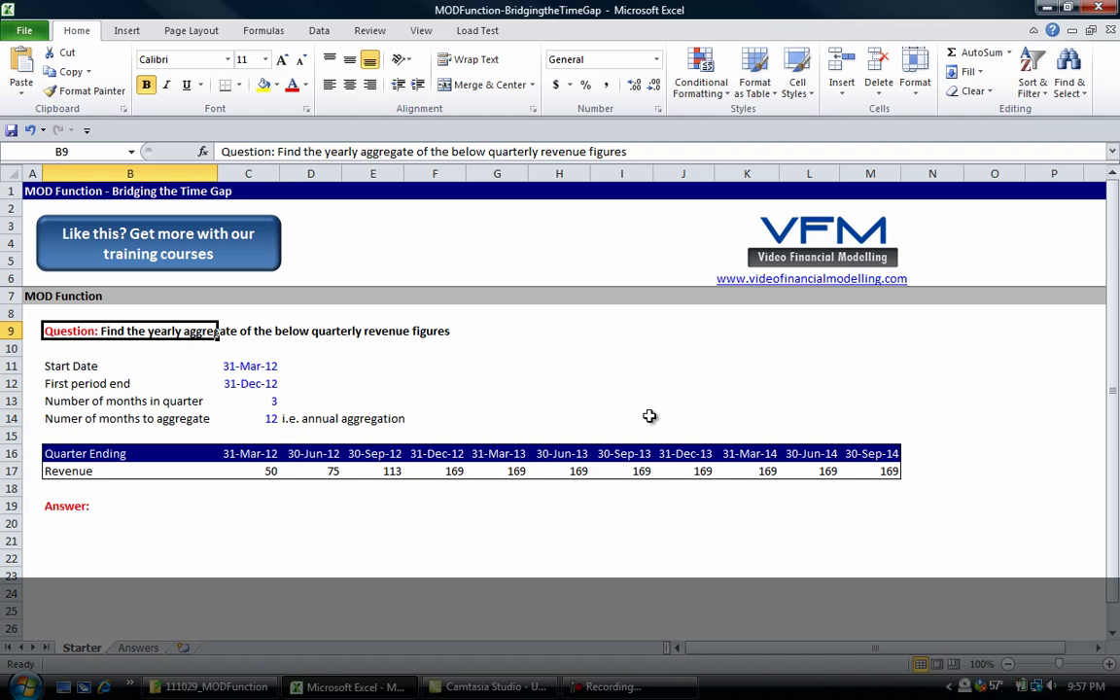
Step: Insert a blank row between the Quarter Ending and Revenue rows of the table
key(Down)
key(Down)
key(Down)
key(Down)
key(Down)
key(Down)
key(Down)
key(Down)
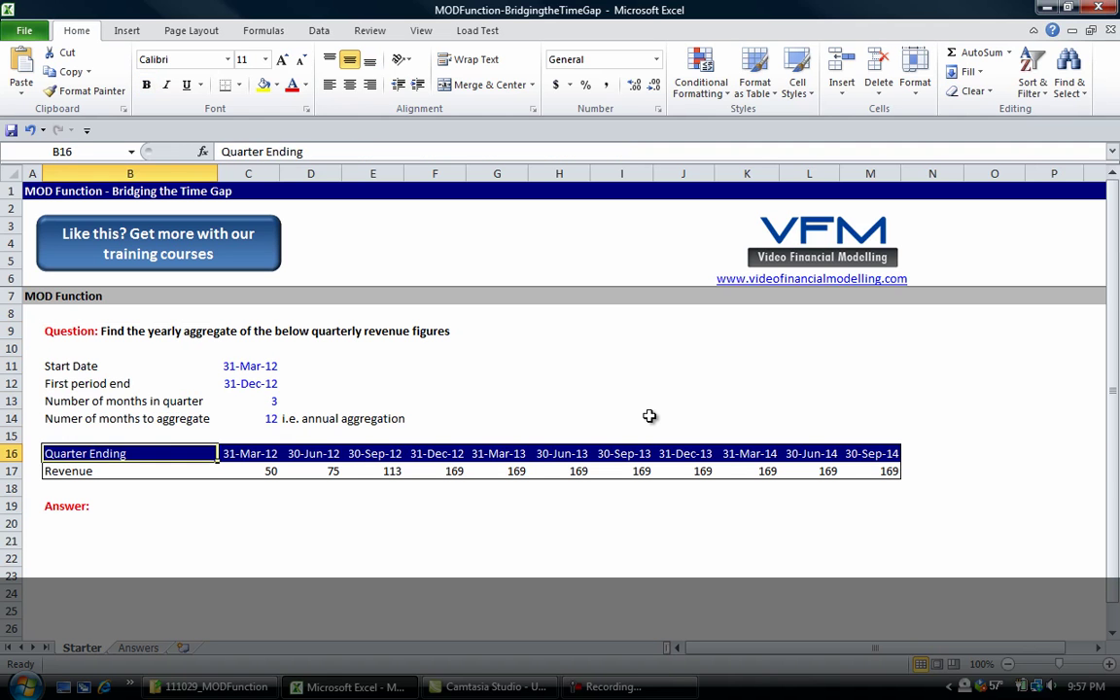
key(shift+space)
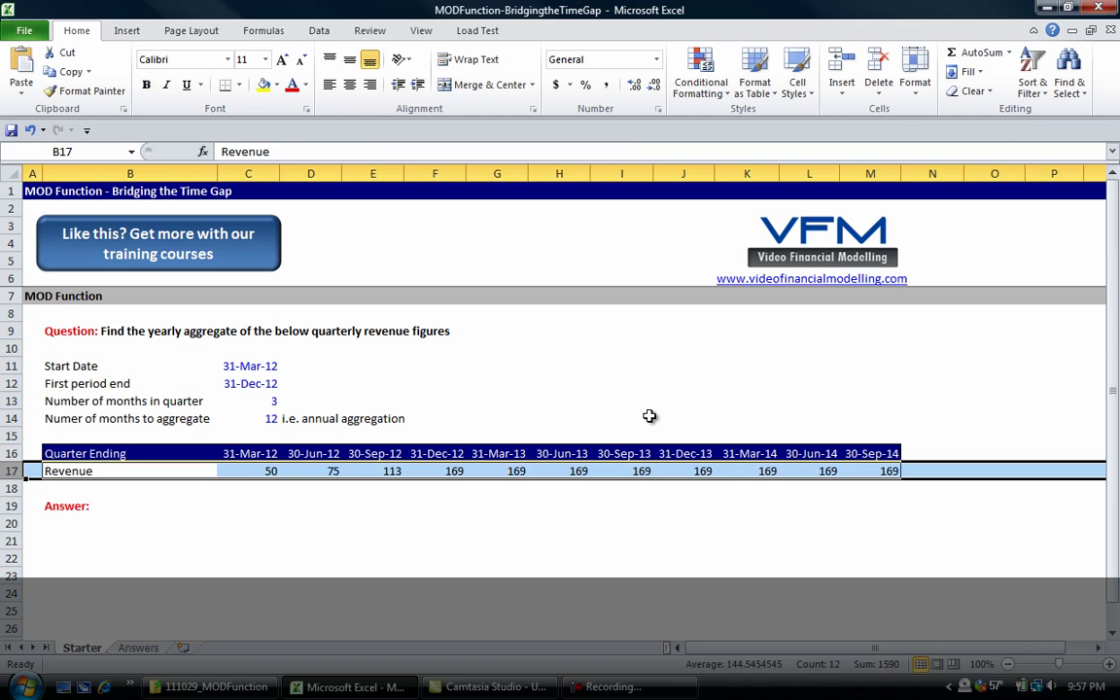
key(ctrl+shift+plus)
Step: Enter =YEAR(C16) in C17 and apply a number format with thousands separators
key(Right)
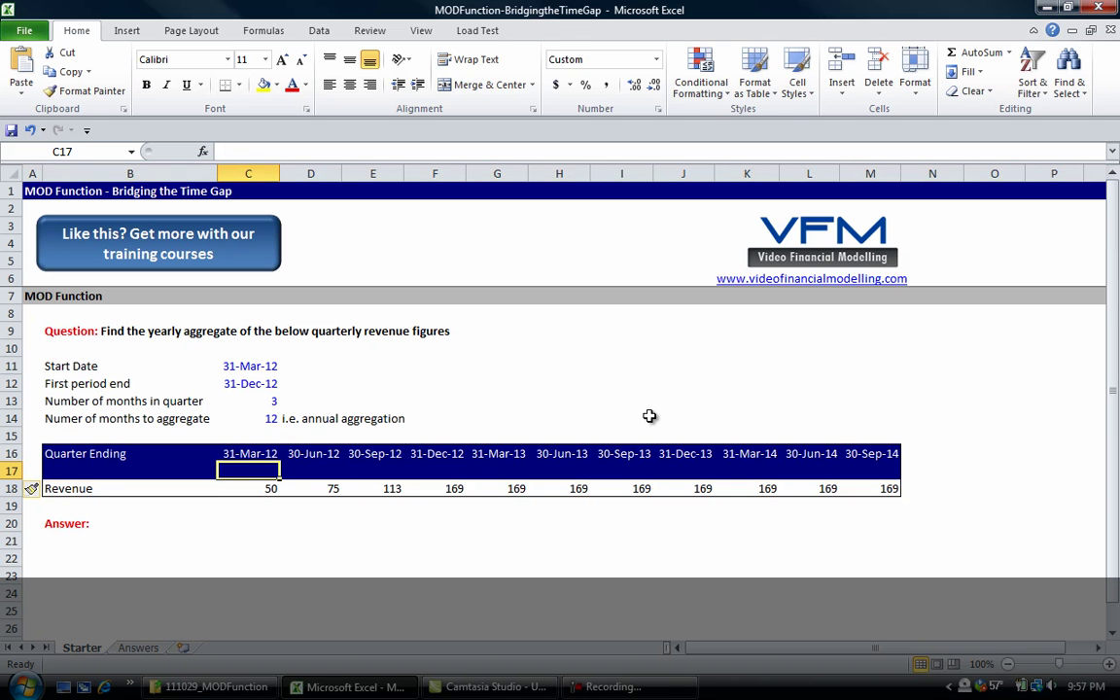
text(=year()
key(Up)
text())
key(ctrl+Return)
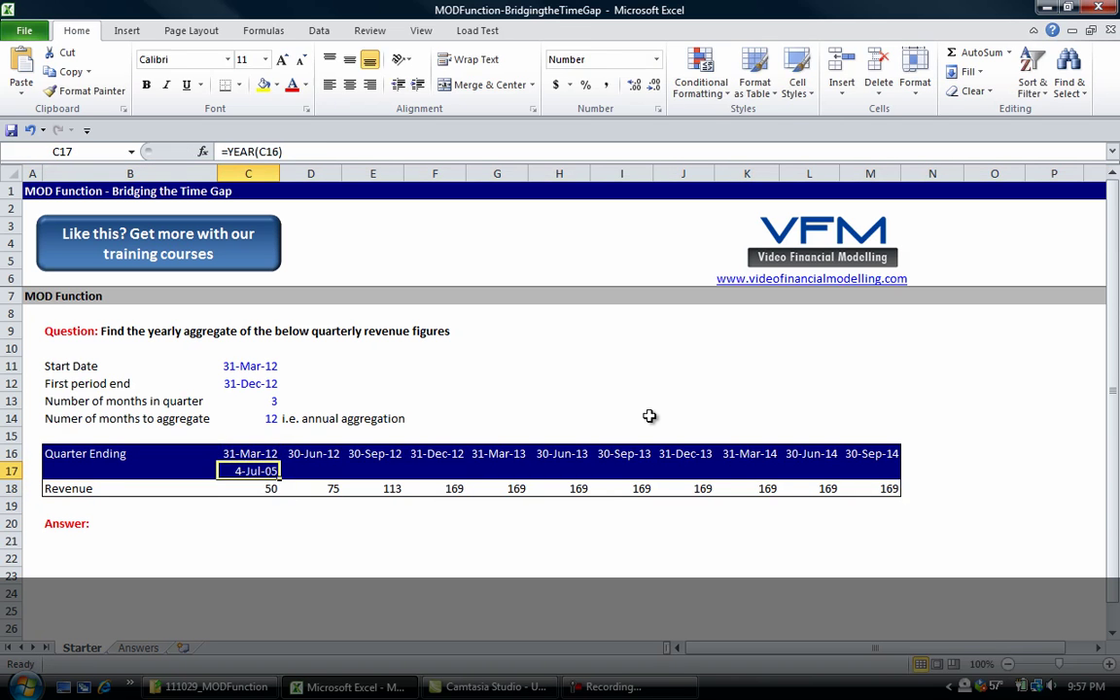
key(ctrl+shift+1)
key(Right)
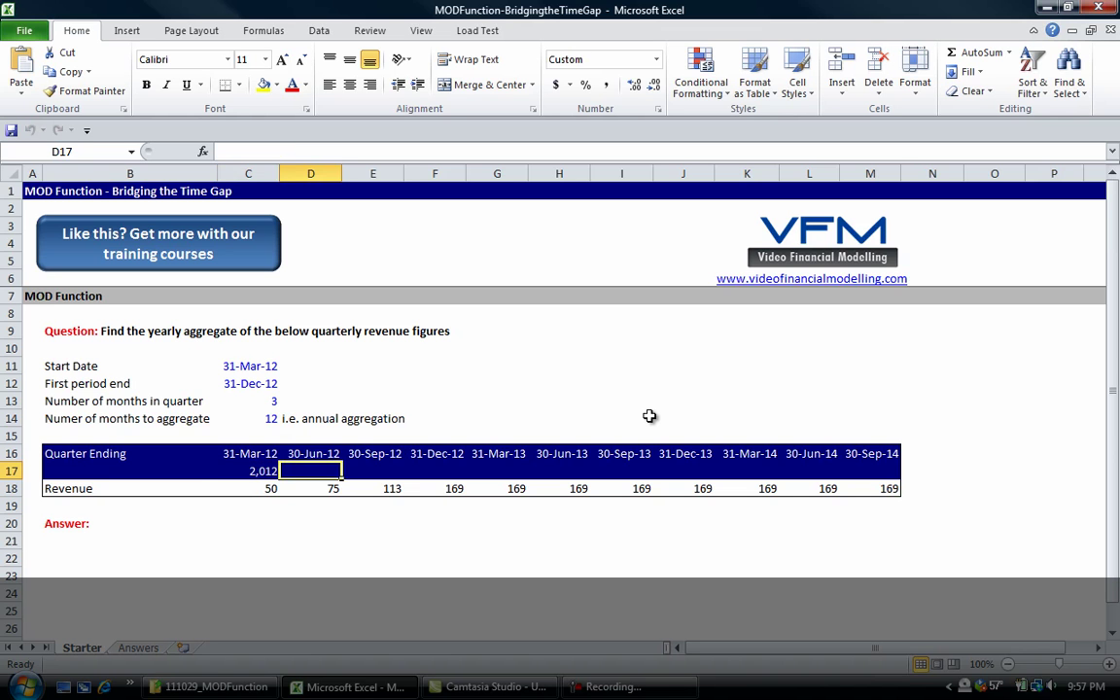
Step: Fill the year formula from C17 across the whole quarter row to M17
key(Left)
key(shift+Right)
key(shift+Right)
key(shift+Right)
key(shift+Right)
key(shift+Right)
key(shift+Right)
key(shift+Right)
key(shift+Right)
key(shift+Right)
key(shift+Right)
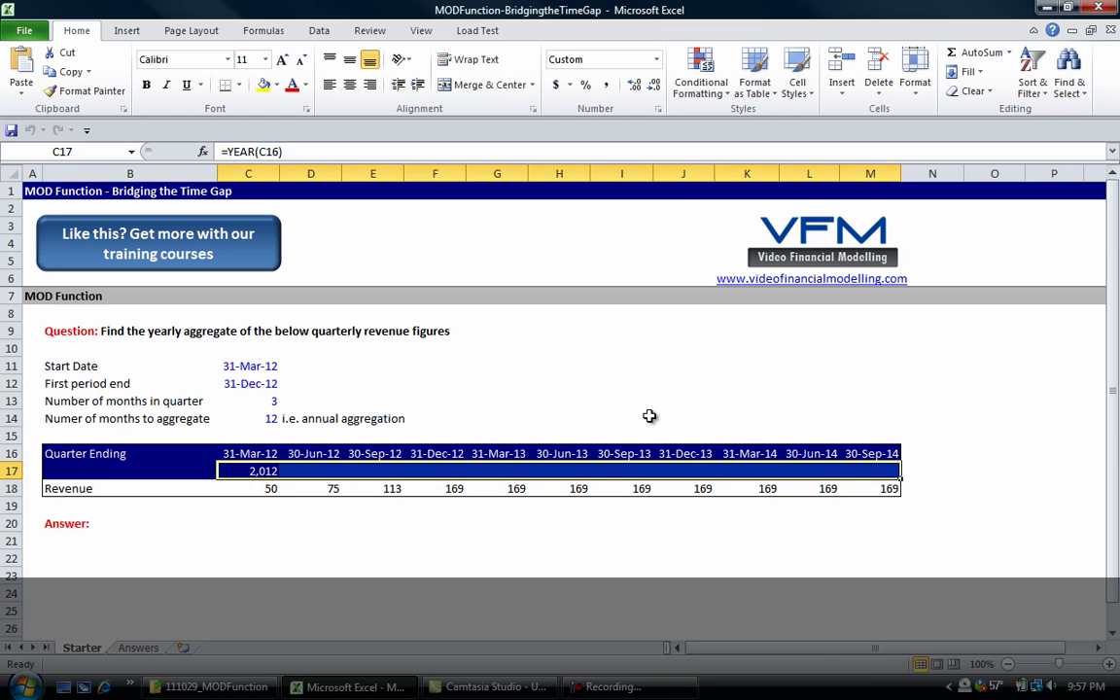
key(ctrl+r)
Step: Enter 2012 in C22 as the first year heading of the answer section
key(Left)
key(Down)
key(Down)
key(Right)
key(Down)
key(Down)
key(Down)
text(2012)
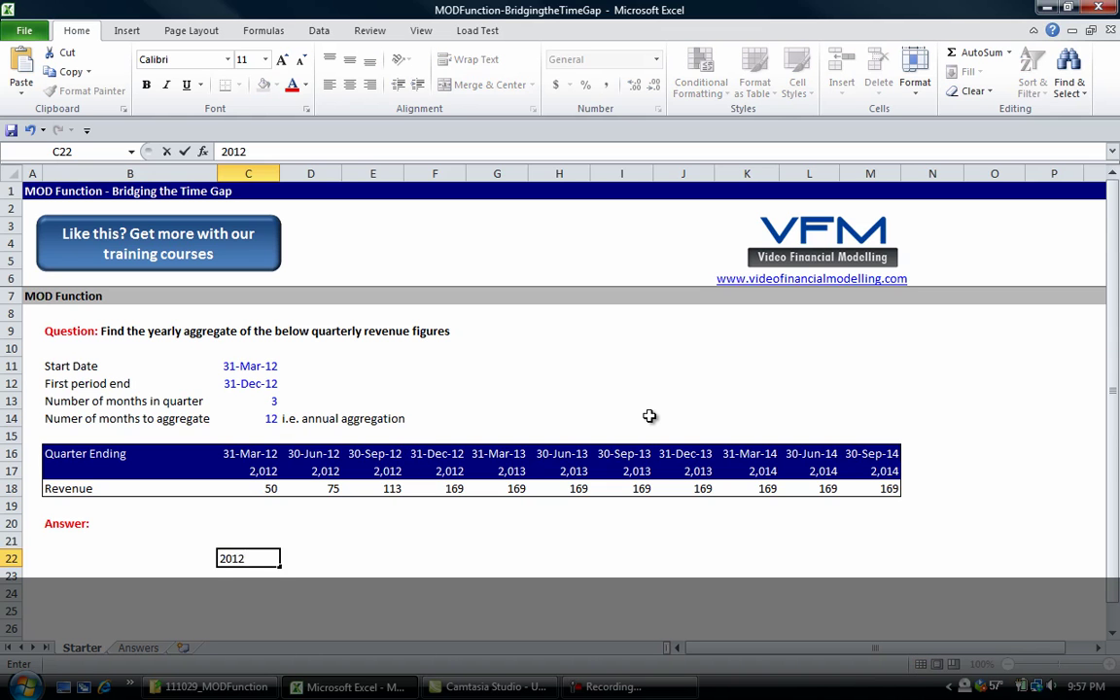
key(Return)
Step: Enter =C22+1 in D22 and fill it across to E22 to extend the year headings
key(Up)
key(Right)
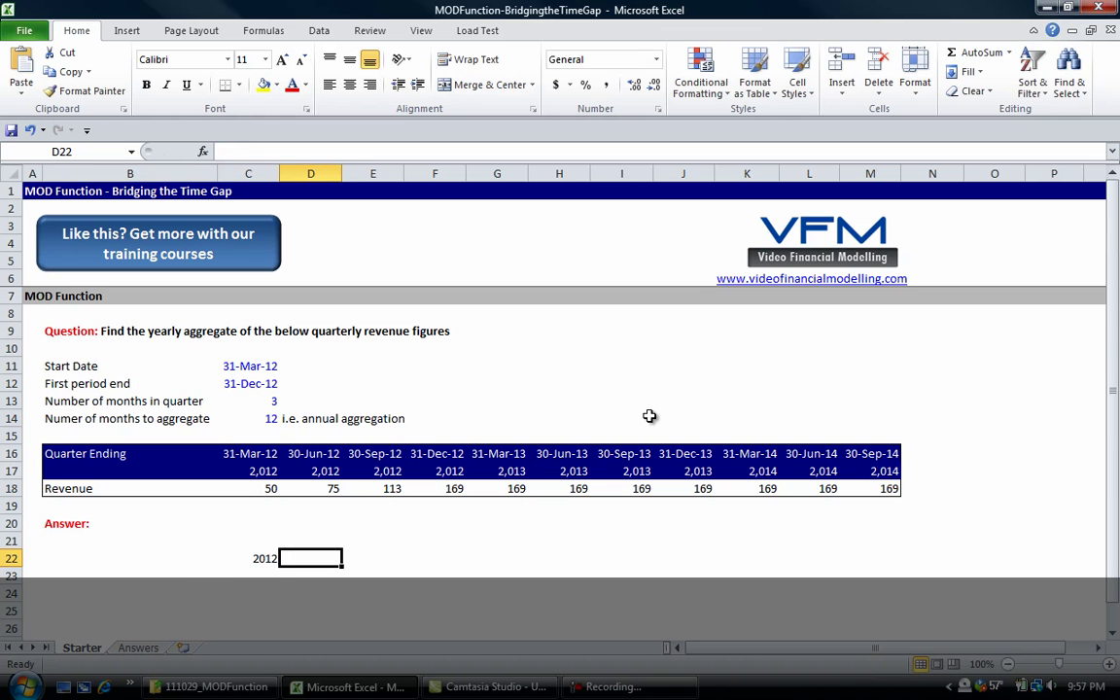
text(=C22+1)
key(Return)
key(Up)
key(shift+Right)
key(ctrl+r)
Step: Total the revenue for the C22 year in C23 with =SUMIF($C$17:$M$17,C22,$C$18:$M$18)
key(Down)
key(Left)
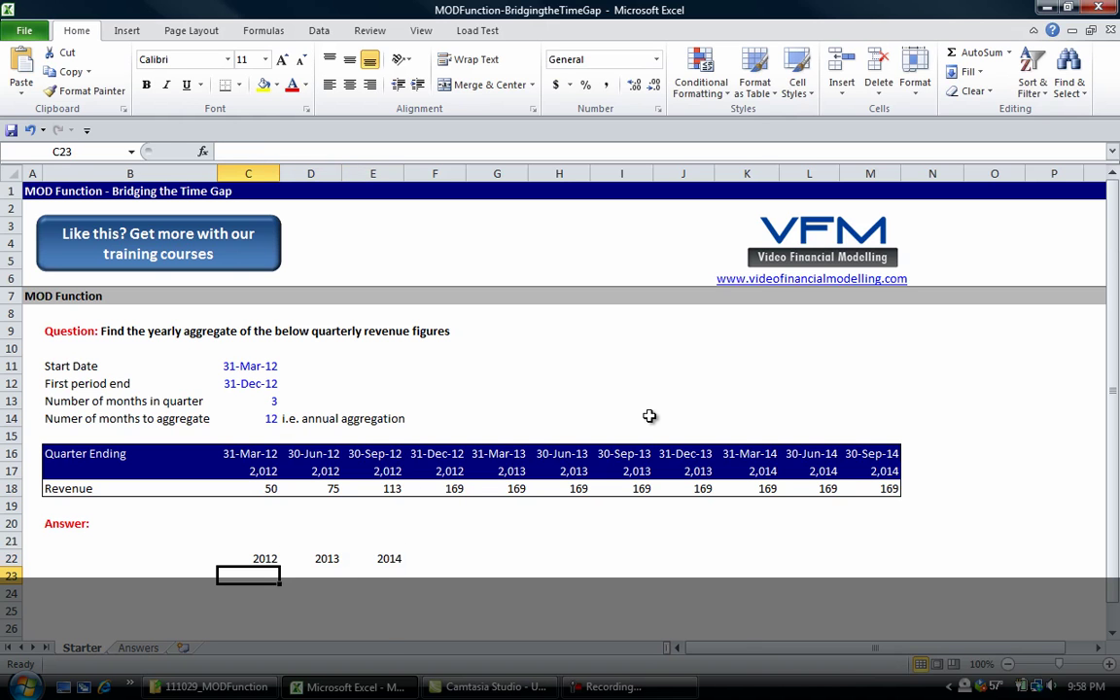
text(=sumif()
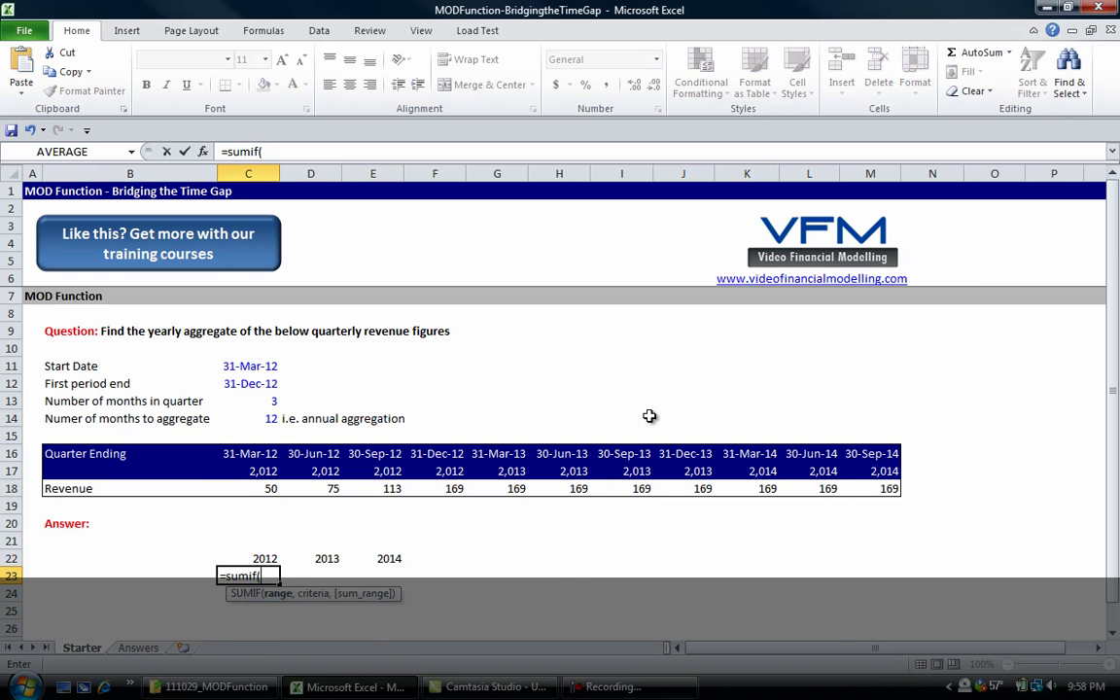
key(Up)
key(Up)
key(Up)
key(Up)
key(Up)
key(Up)
key(ctrl+shift+Right)
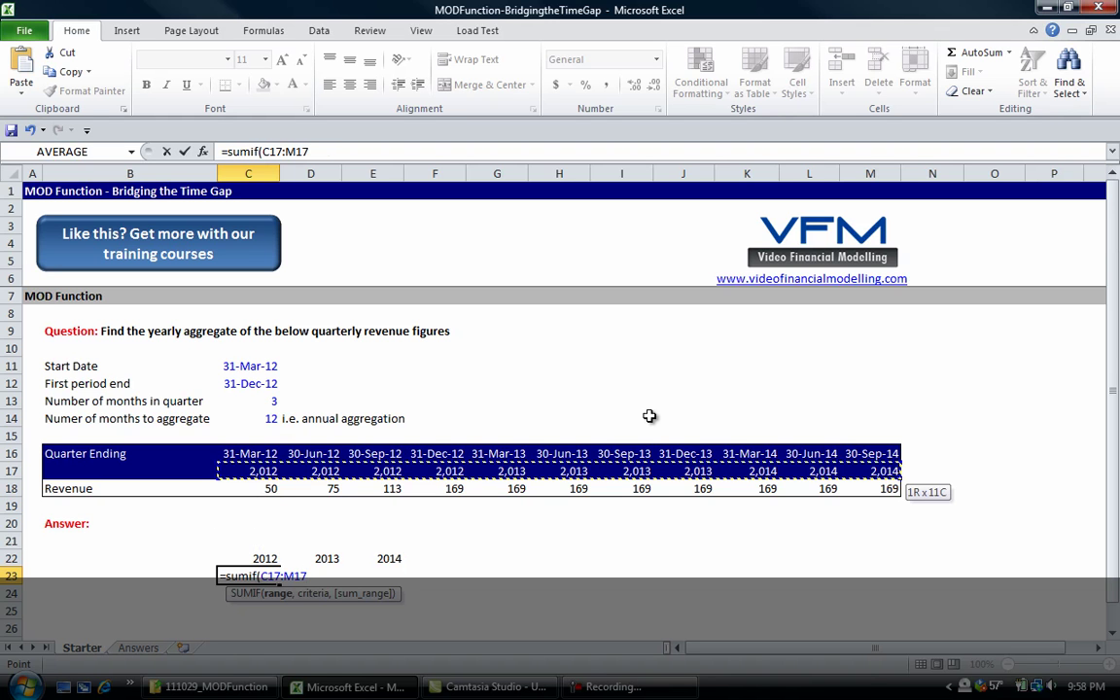
key(F4)
text(,)
key(Up)
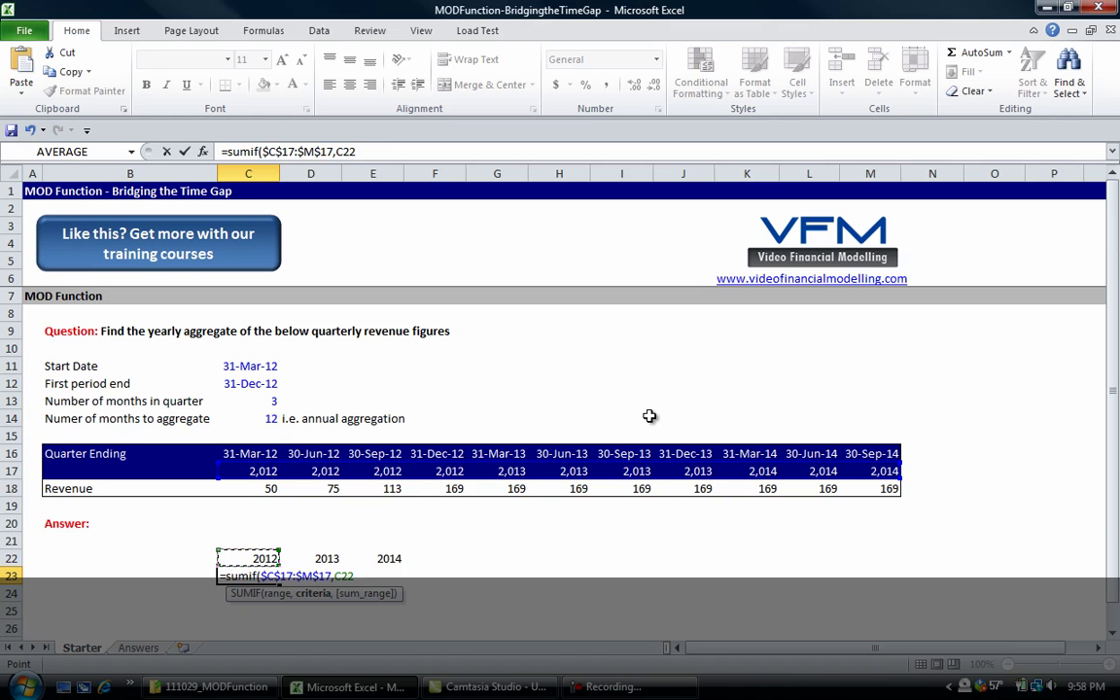
text(,)
key(Up)
key(Up)
key(Up)
key(Up)
key(Up)
key(ctrl+shift+Right)
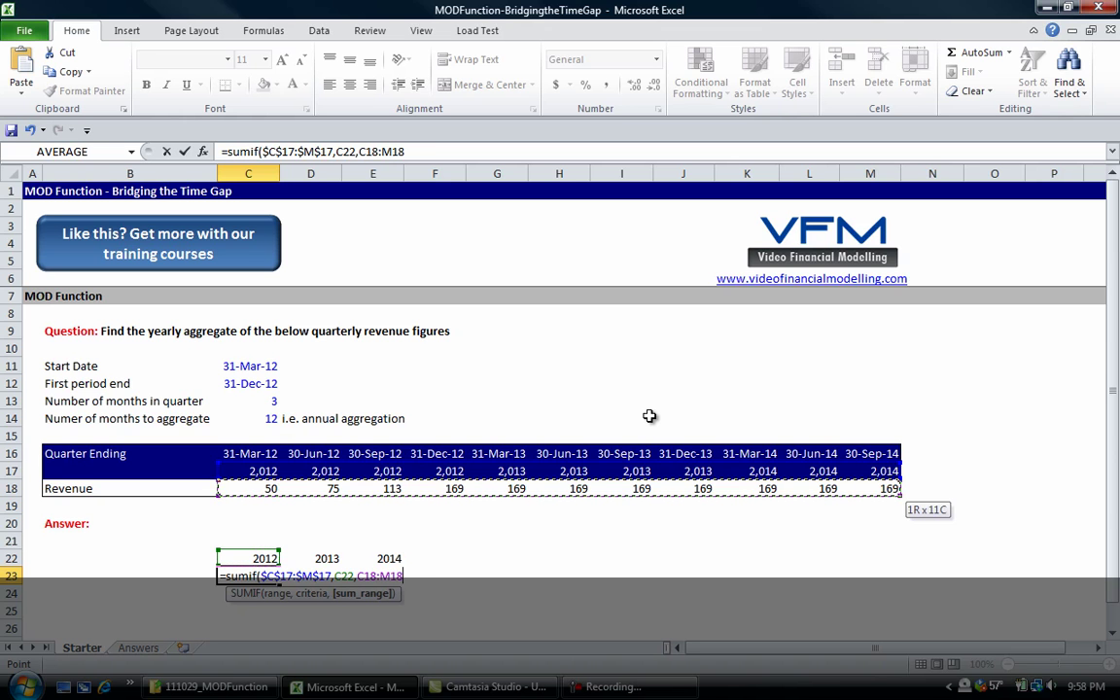
key(F4)
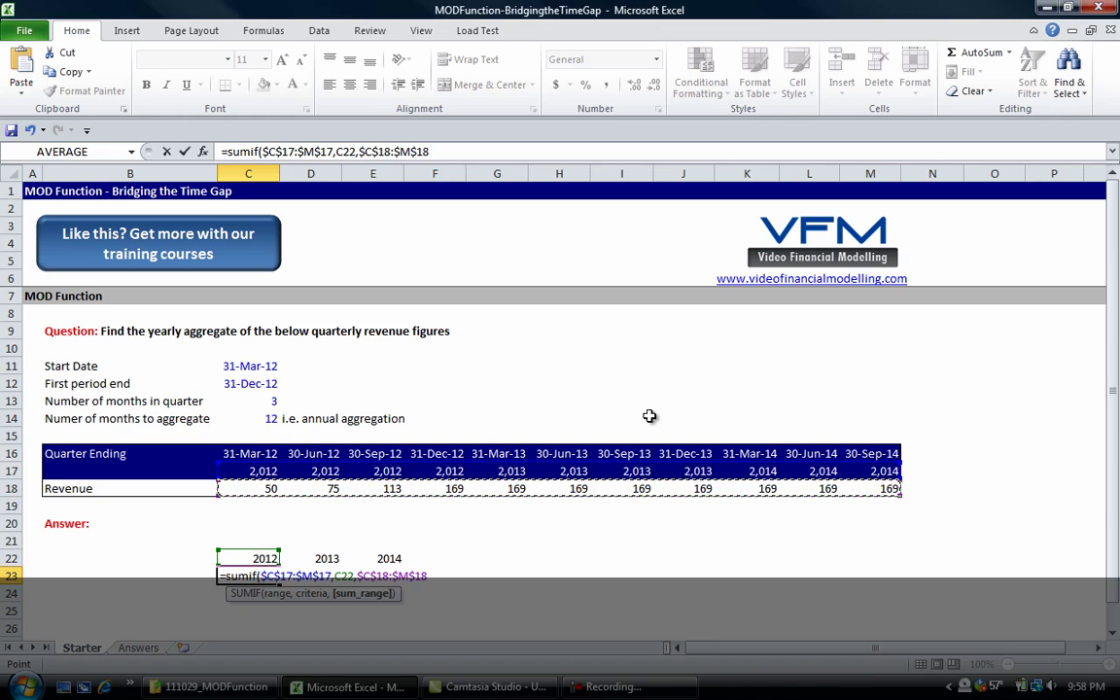
key(Return)
Step: Fill the SUMIF formula from C23 across to E23
key(Up)
key(shift+Right)
key(shift+Right)
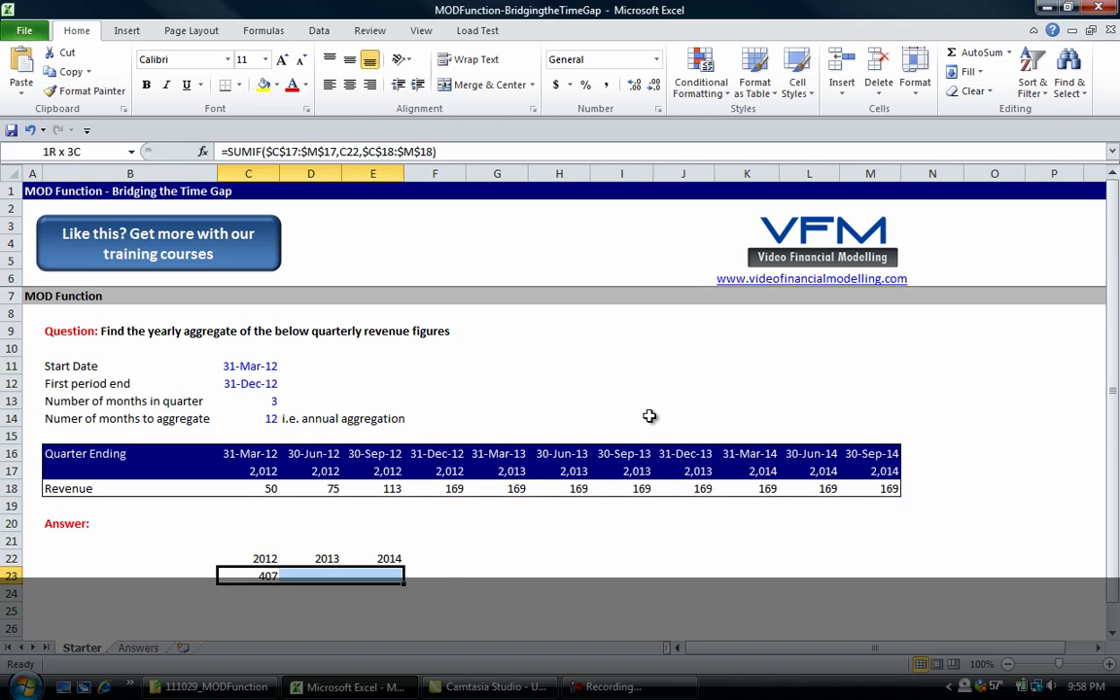
key(ctrl+r)
Step: Check the 2014 total in E23 against the sum of the 2014 quarterly revenues in K18:M18
key(Right)
key(Right)
key(Right)
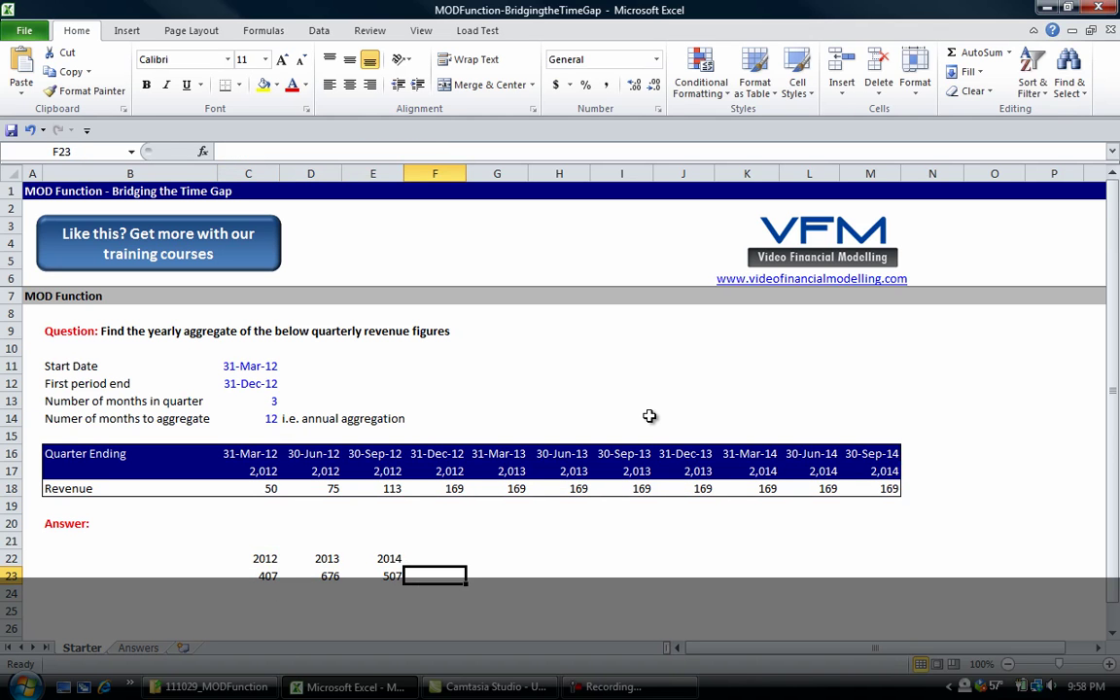
key(Right)
key(Left)
key(Left)
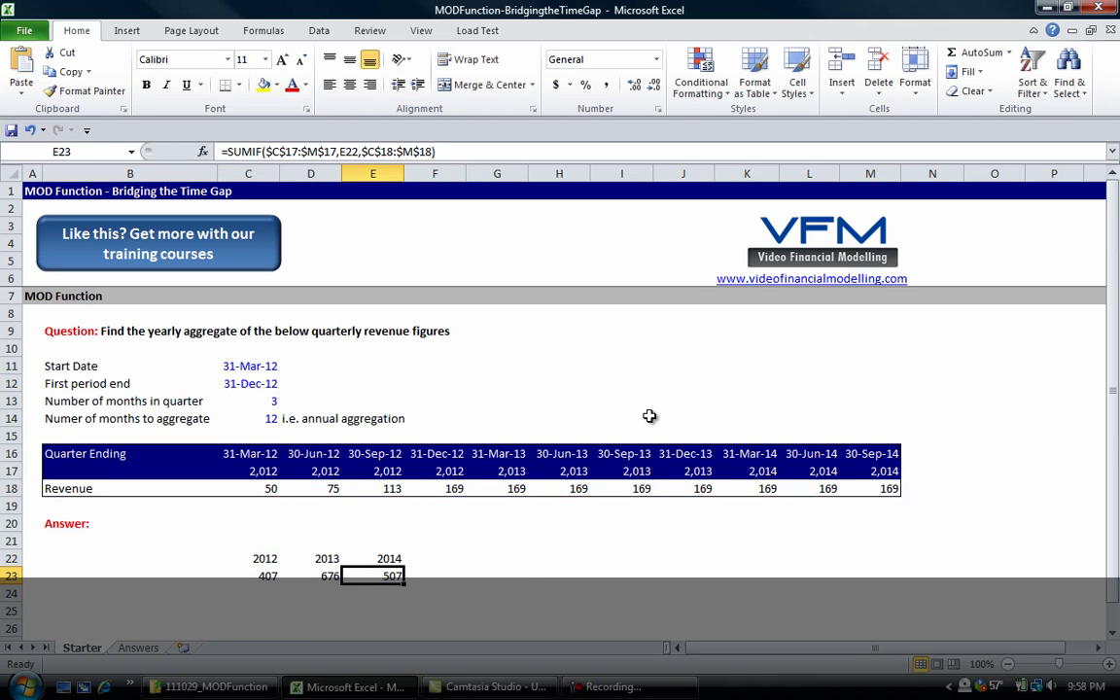
key(Right)
key(Right)
key(Right)
key(Up)
key(Up)
key(Right)
key(Up)
key(Up)
key(Up)
key(Right)
key(Right)
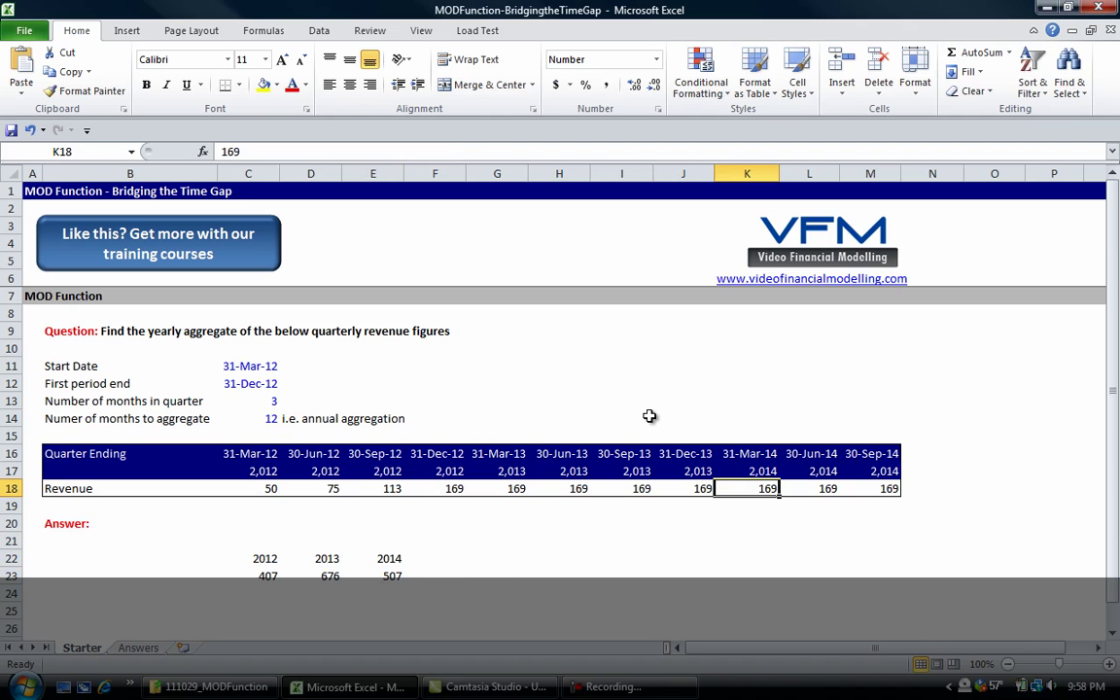
key(shift+Right)
key(shift+Right)
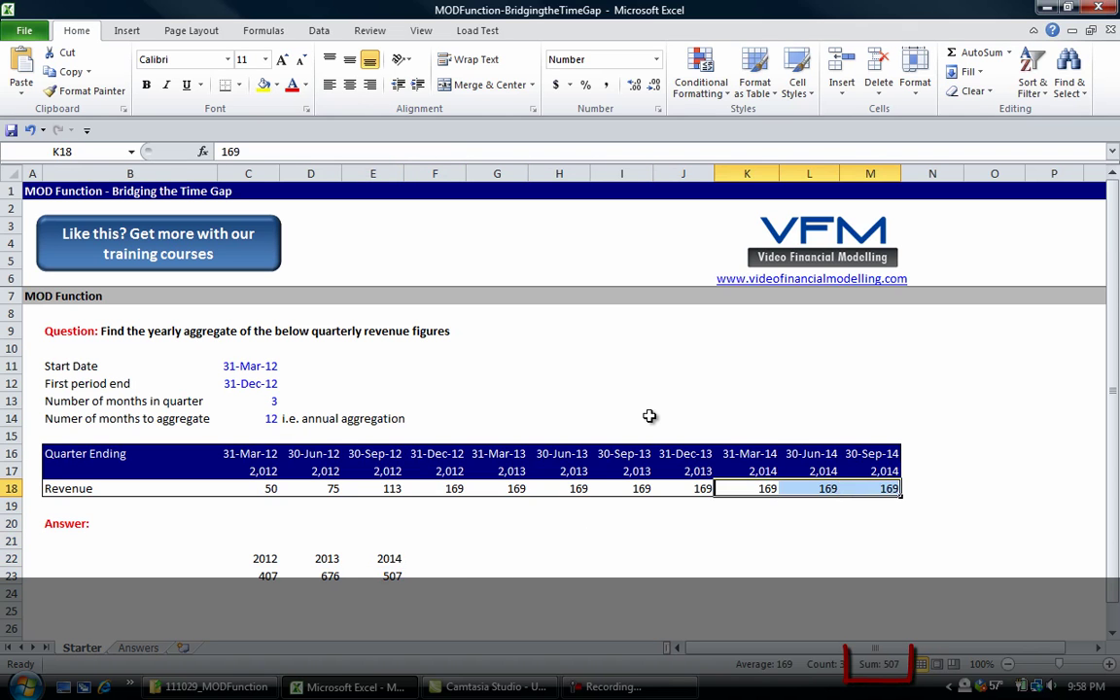
Step: Go back over the yearly totals and recheck the sum of K18:M18
key(Down)
key(Left)
key(Left)
key(Left)
key(Down)
key(Down)
key(Down)
key(Down)
key(Left)
key(Left)
key(Left)
key(Right)
key(Right)
key(Right)
key(Right)
key(Up)
key(Up)
key(Up)
key(Right)
key(Right)
key(Up)
key(Up)
key(shift+Right)
key(shift+Right)
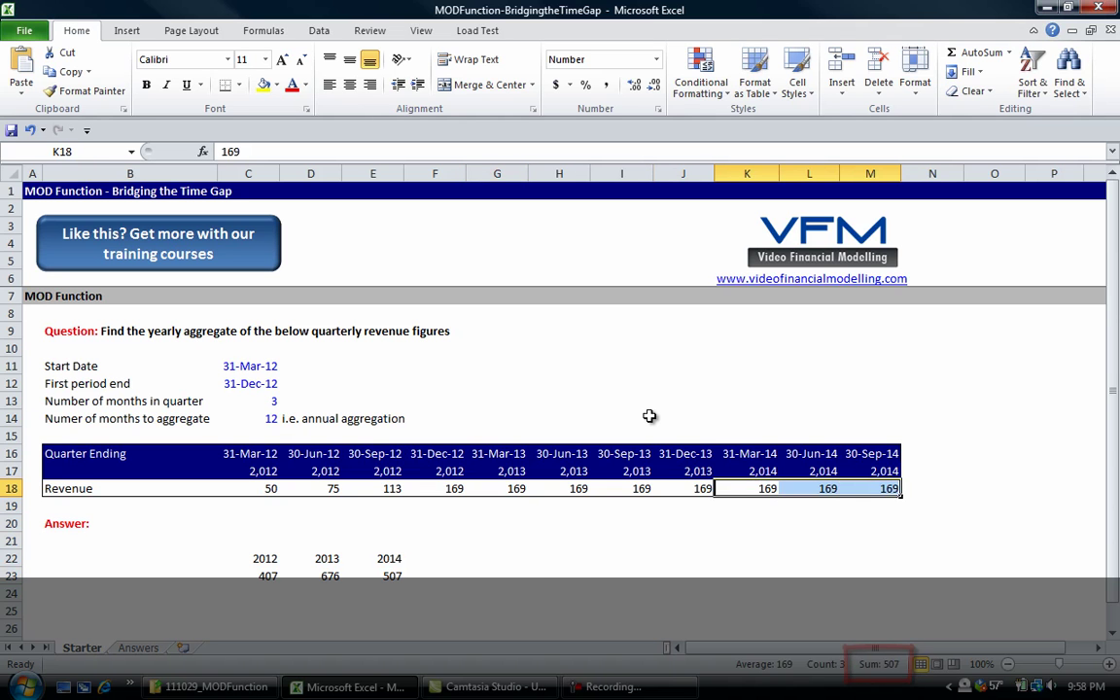
Step: Check the combined sum of the yearly totals in C23:E23
key(Left)
key(Down)
key(Left)
key(Left)
key(Left)
key(Down)
key(Left)
key(Left)
key(Down)
key(Down)
key(Down)
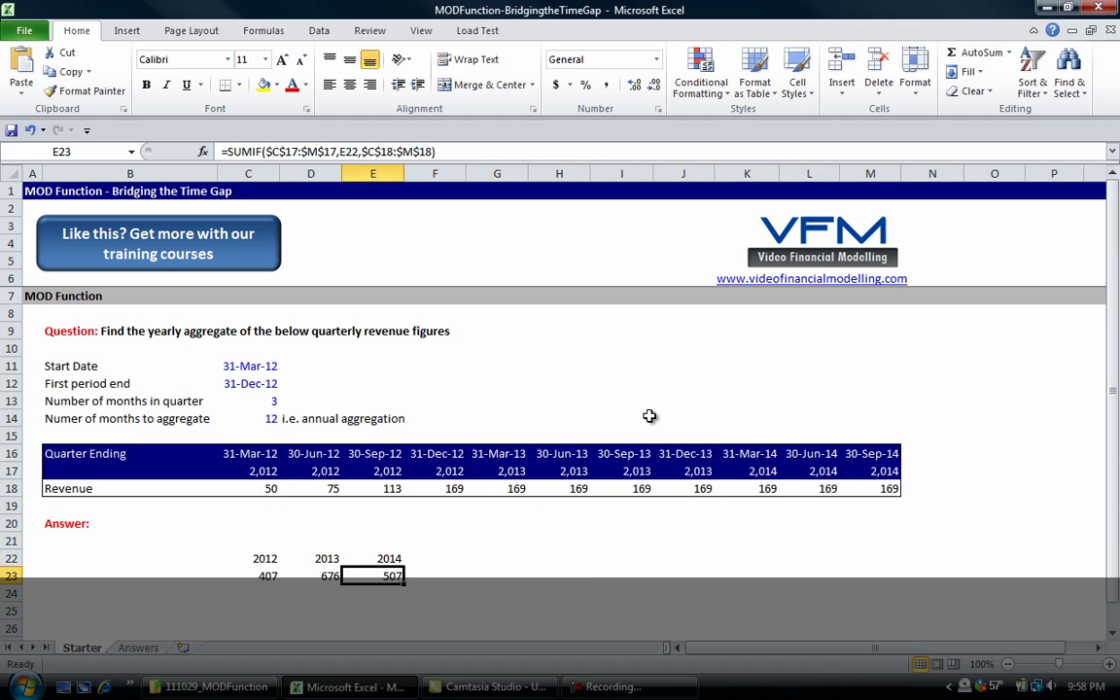
key(shift+Left)
key(shift+Left)
Step: Check the sum of all quarterly revenues in C18:M18 for comparison with the yearly totals
key(Up)
key(Up)
key(Up)
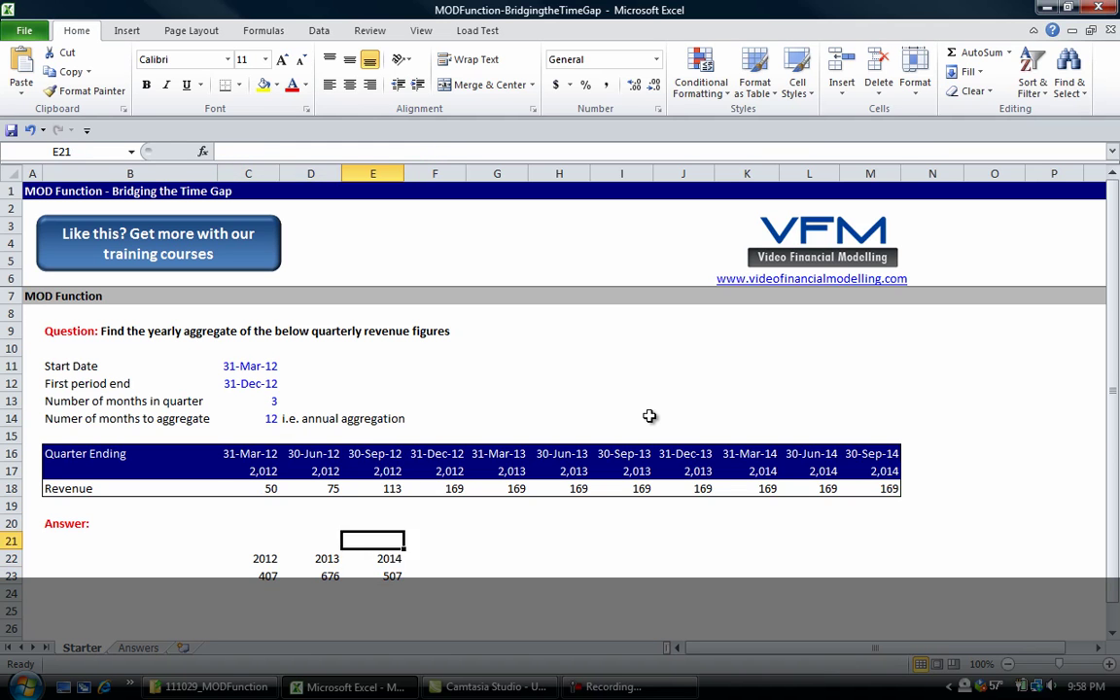
key(Left)
key(Left)
key(Up)
key(Up)
key(ctrl+shift+Right)
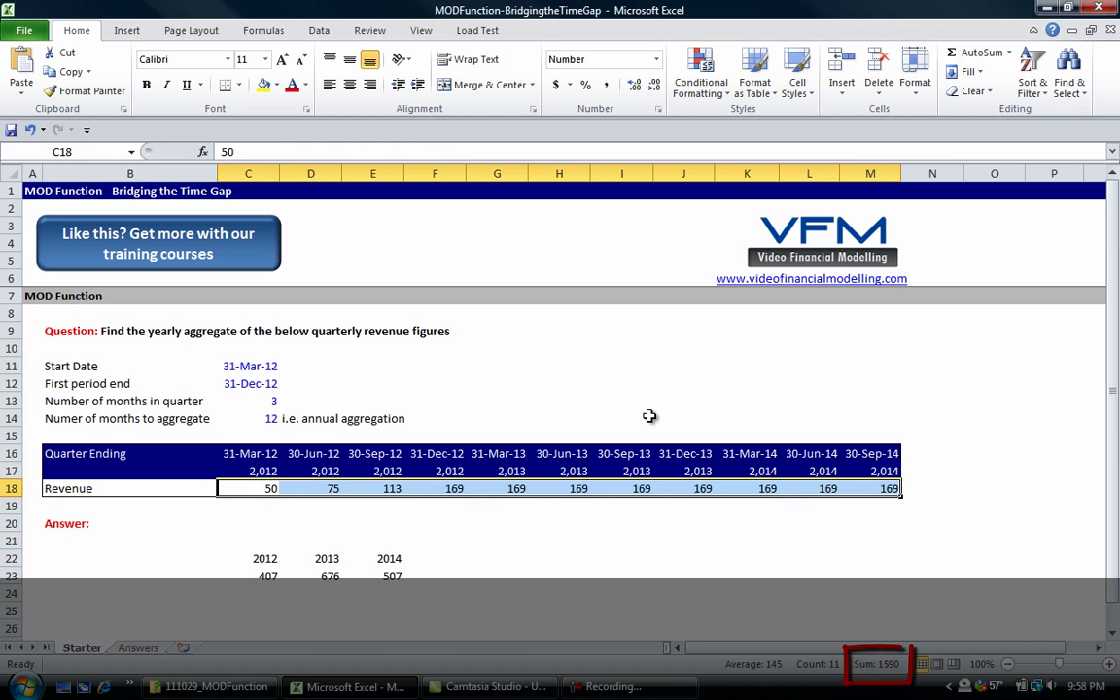
Step: Clear the year headings and SUMIF totals from the answer area in C22:E23
key(Down)
key(Down)
key(Down)
key(shift+Down)
key(shift+Right)
key(shift+Down)
key(shift+Right)
key(Delete)
key(Down)
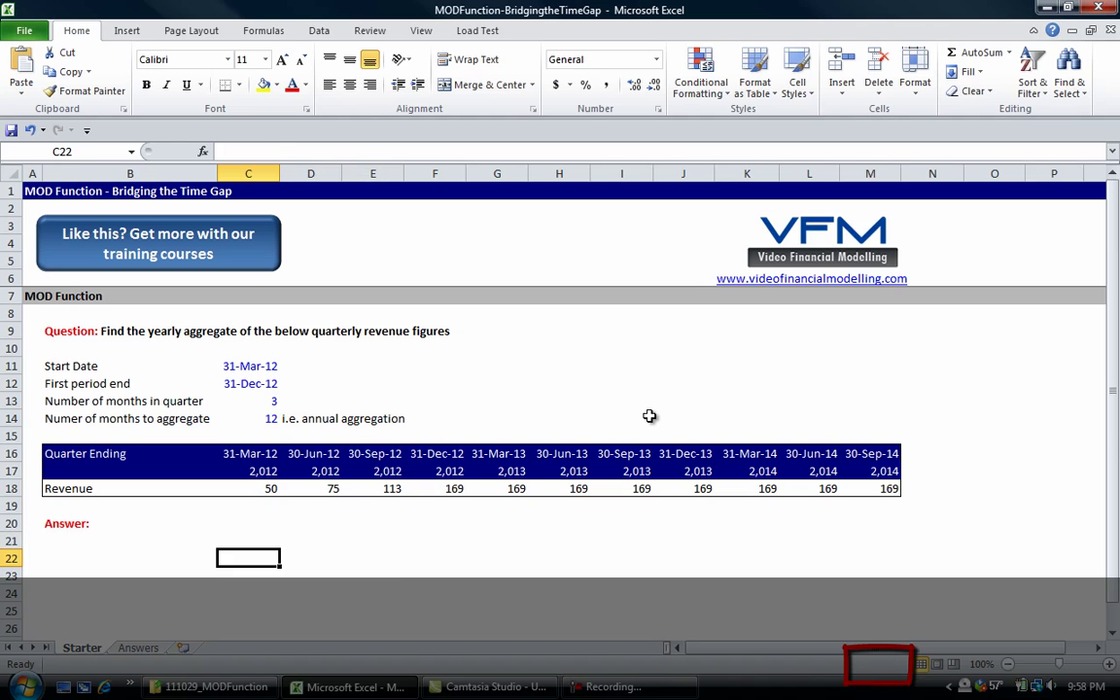
Step: Clear the year values from C17:M17, below the quarter ending dates
key(Left)
key(Up)
key(Up)
key(Up)
key(Up)
key(Right)
key(Up)
key(ctrl+shift+Right)
key(Delete)
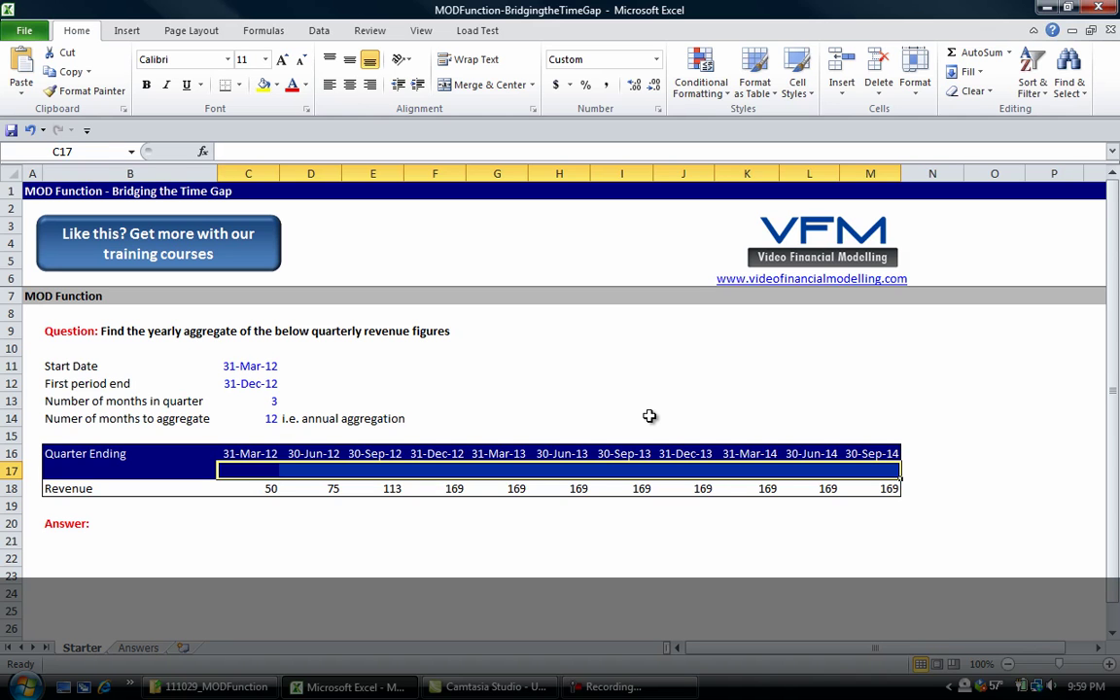
Step: Label row 17 as Year Ending in B17
key(Home)
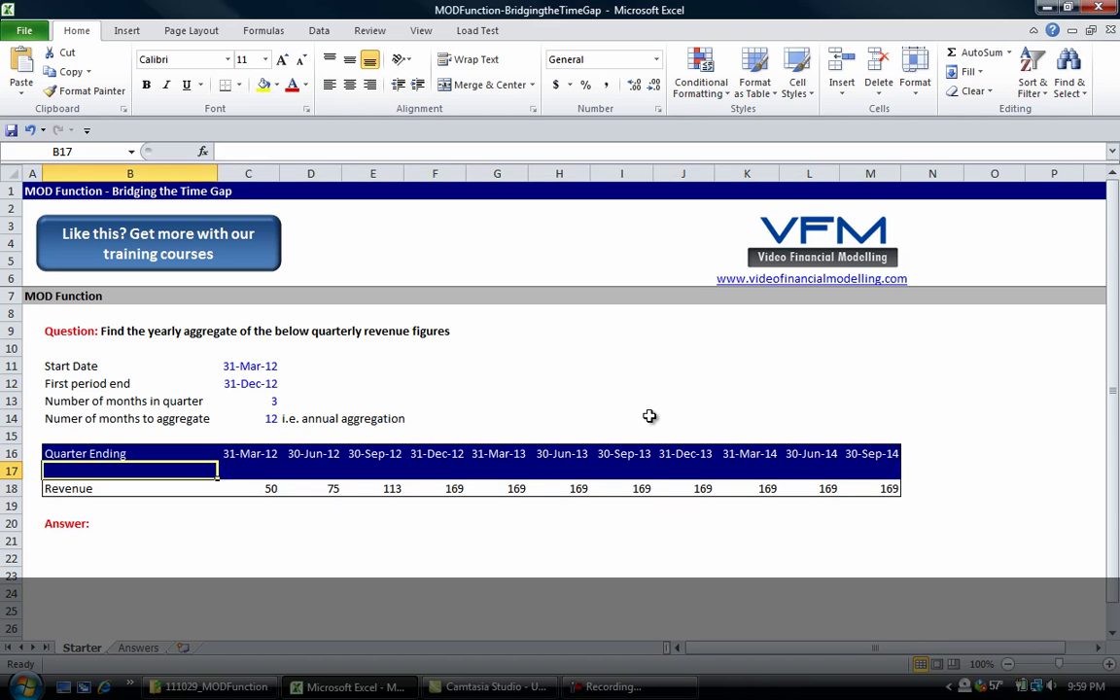
key(Right)
text(Year Ending)
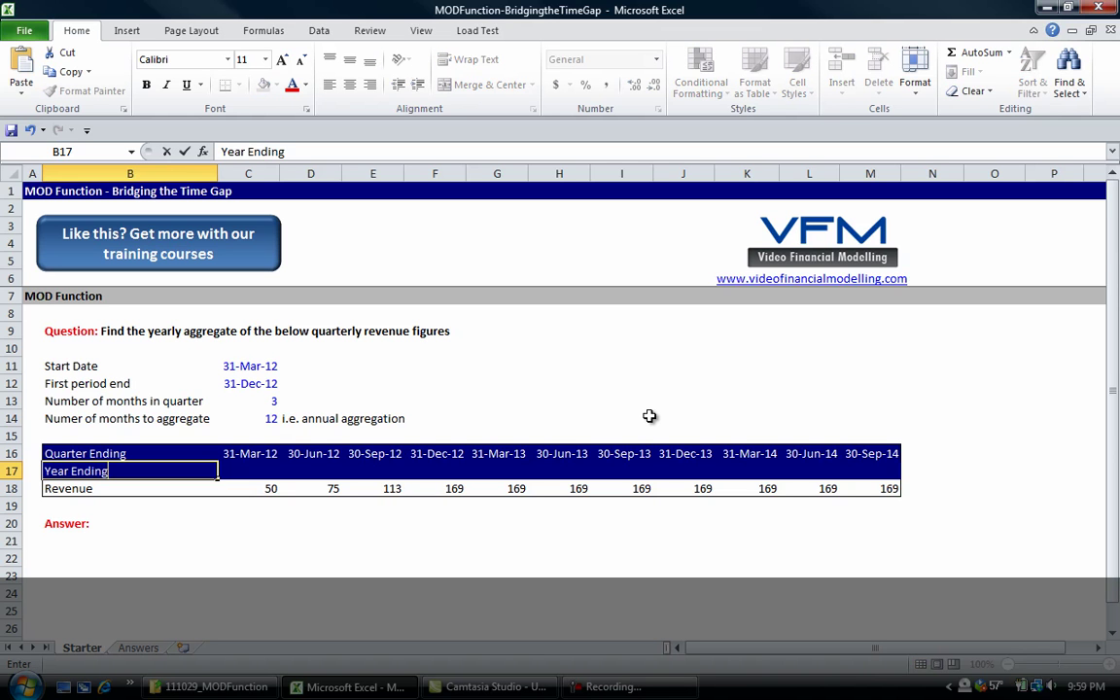
key(Return)
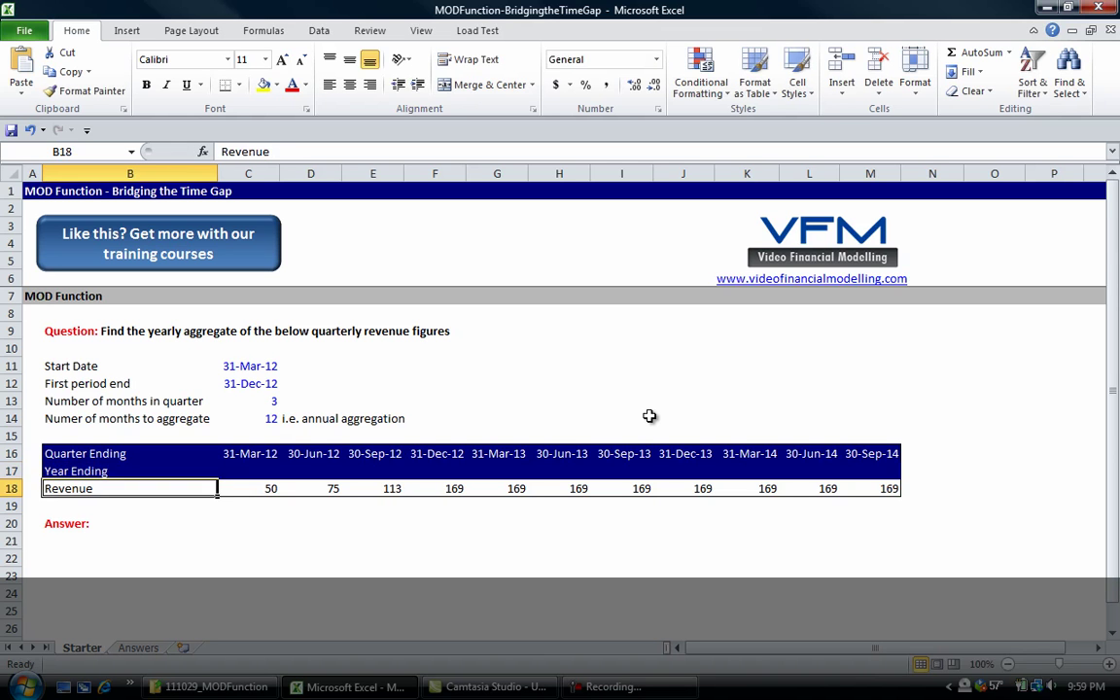
Step: Begin an EOMONTH formula in C17 with start date C16 and a nested MOD whose number starts with MONTH($C$12)
key(Up)
key(Right)
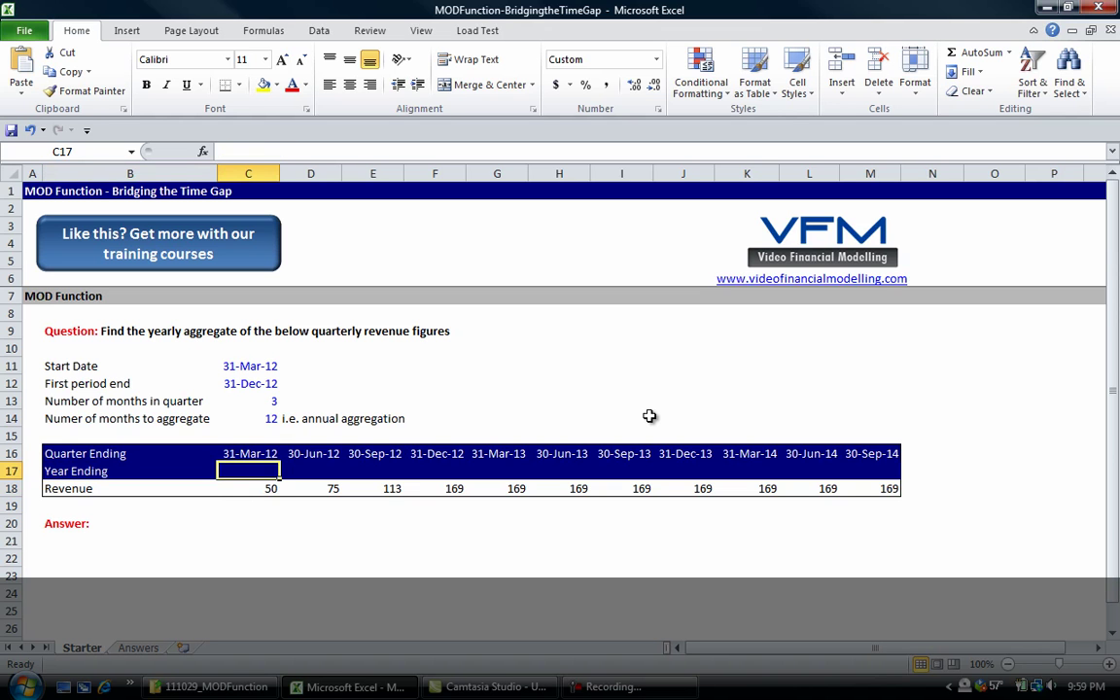
text(=)
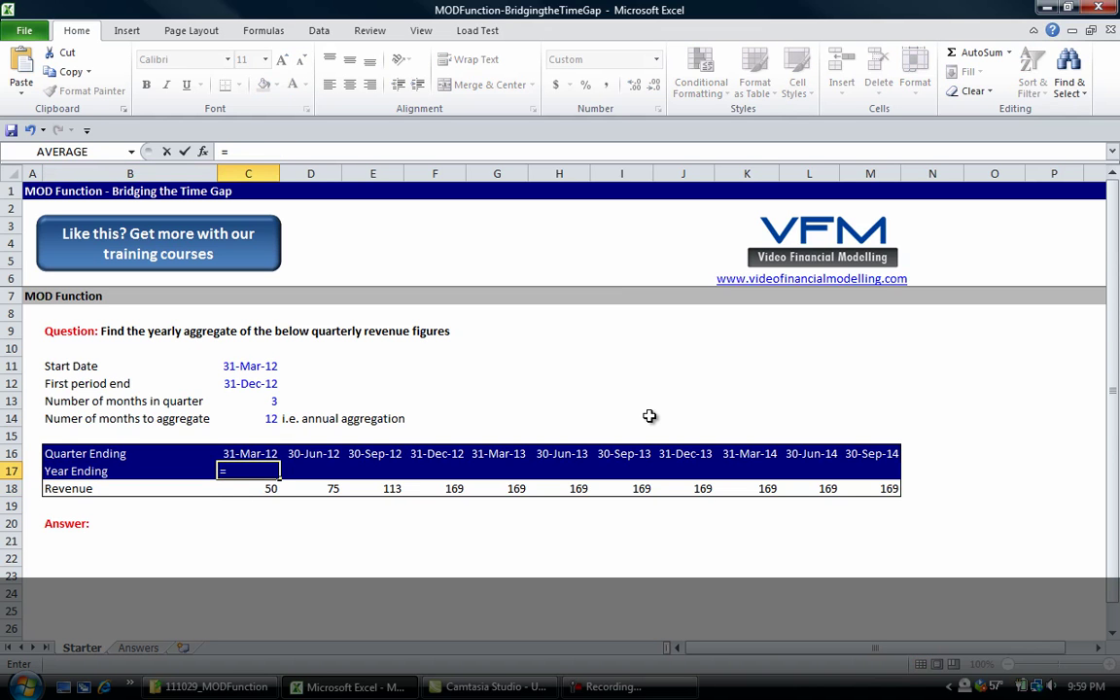
text(eomonth)
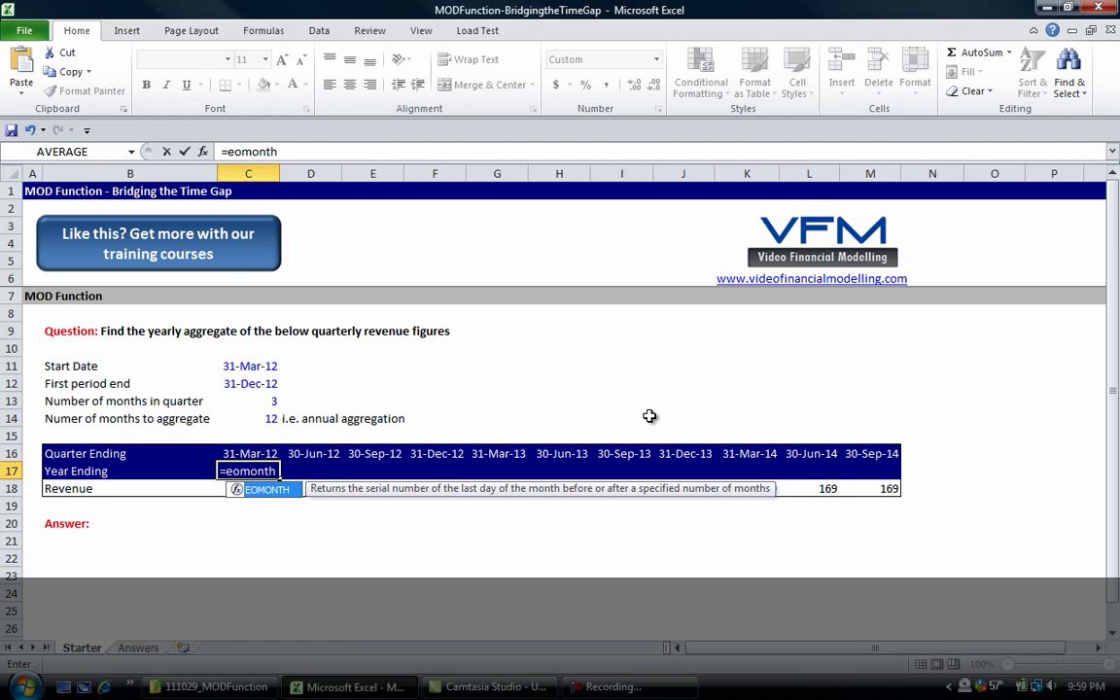
text(()
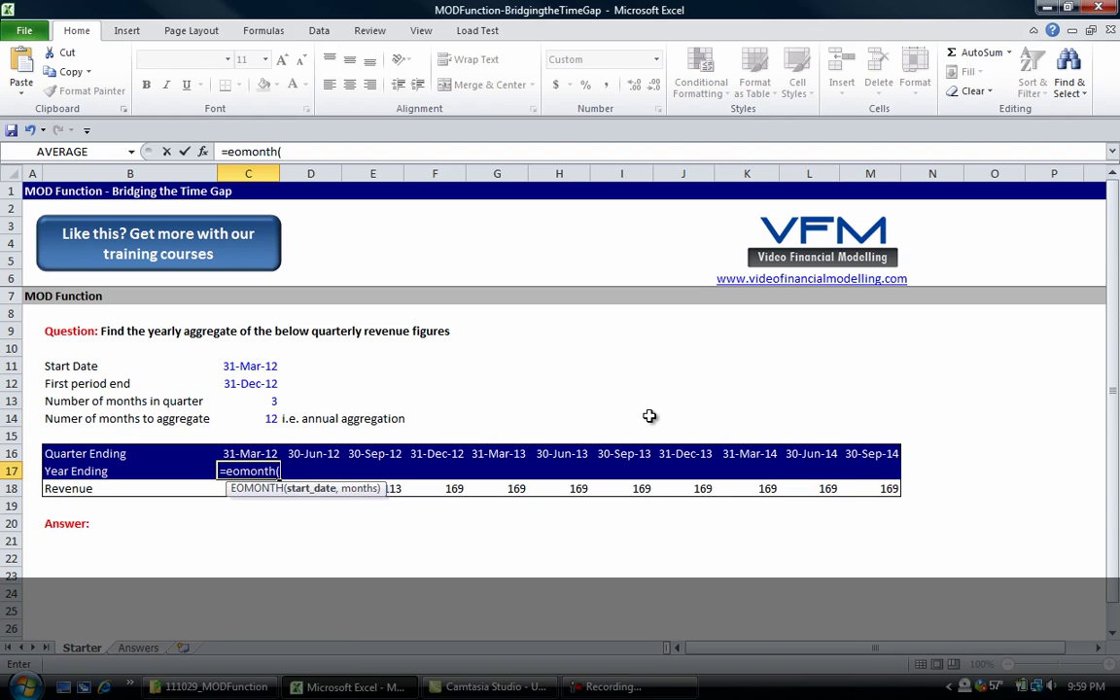
key(Up)
text(,mod)
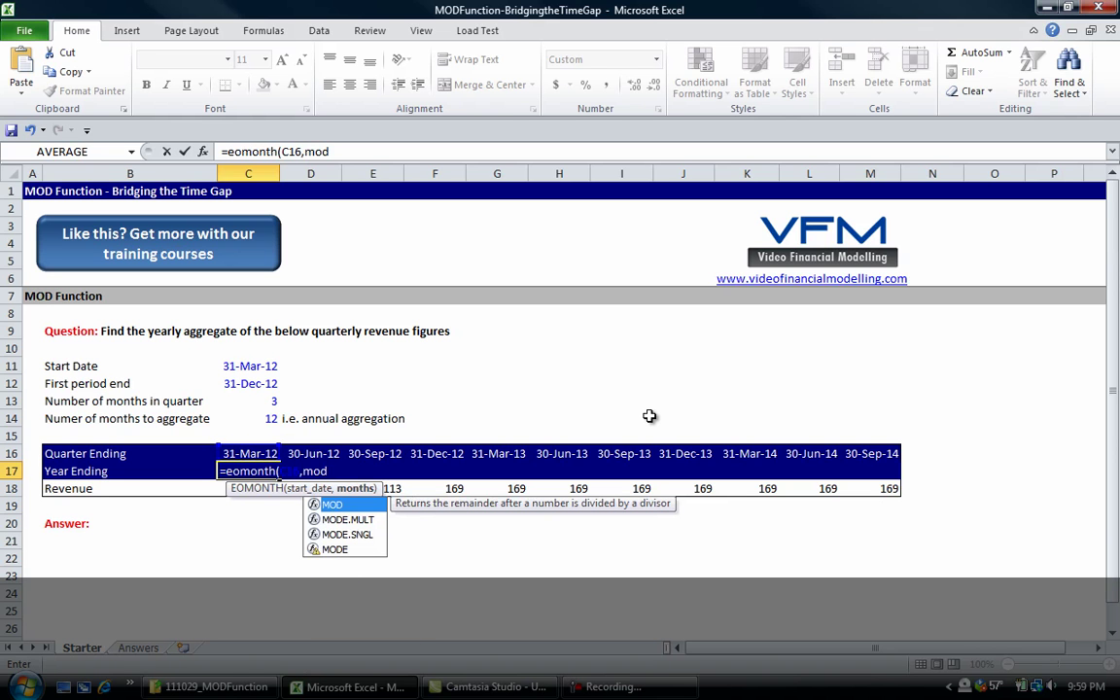
text(()
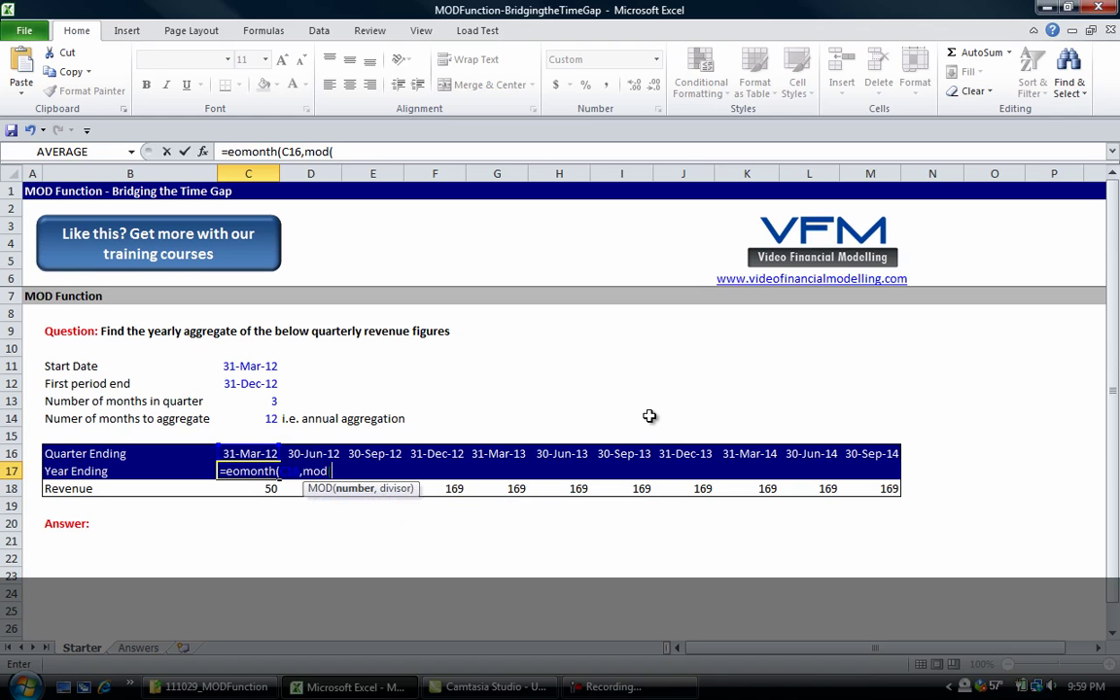
text(month)
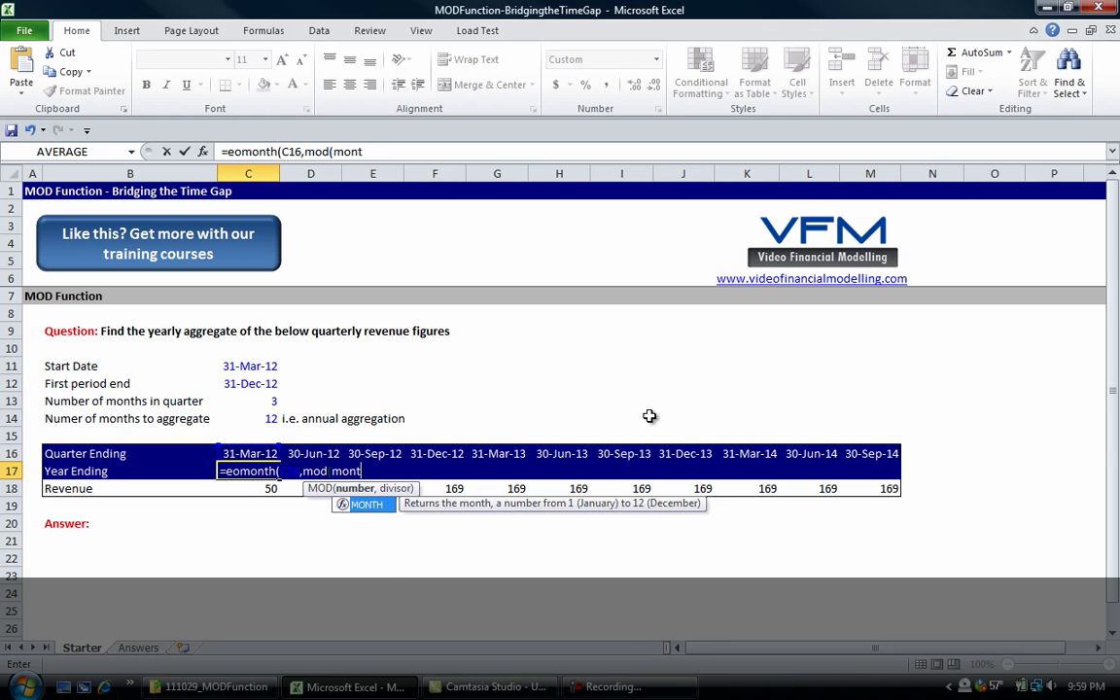
text(()
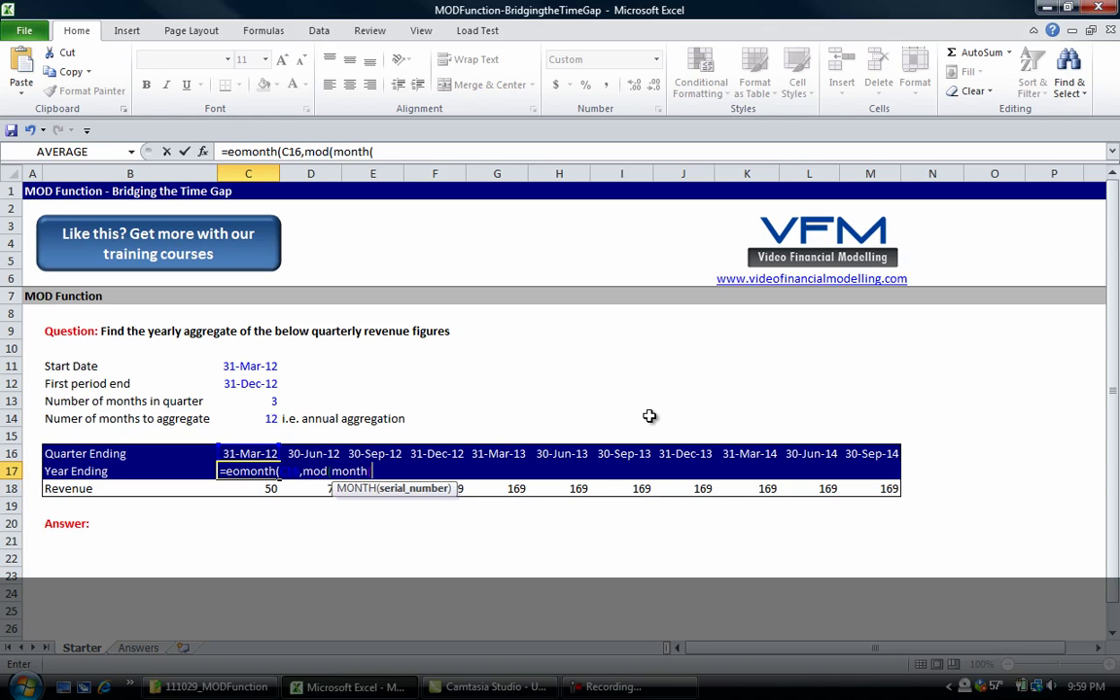
key(Up)
key(Up)
key(Up)
key(Up)
key(Up)
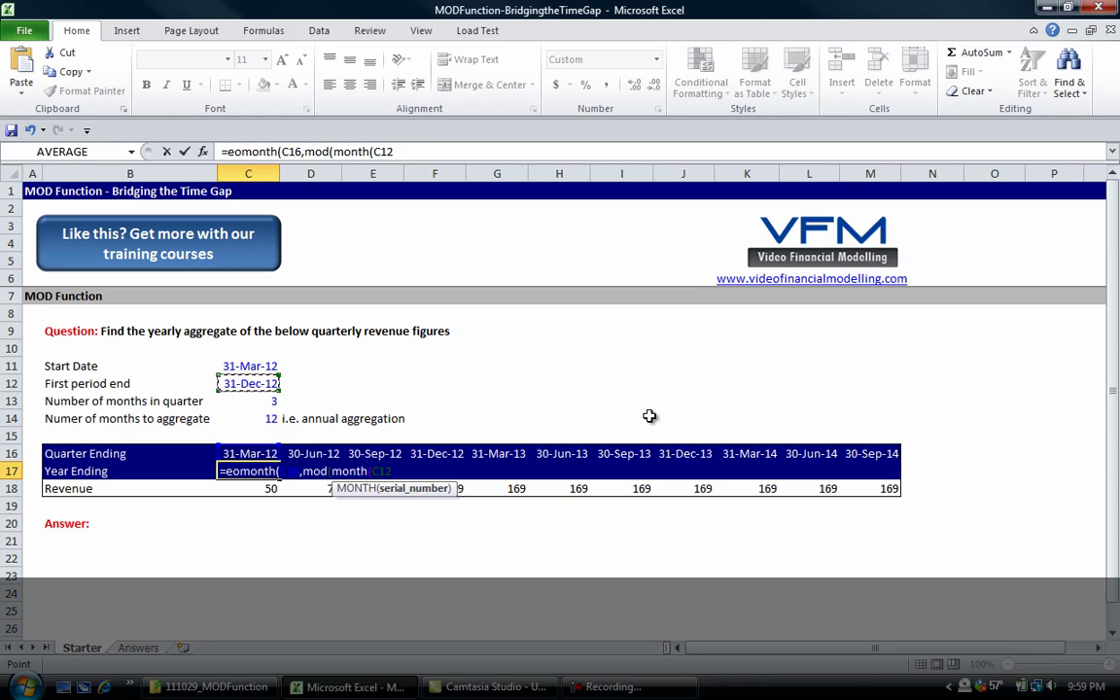
key(F4)
text())
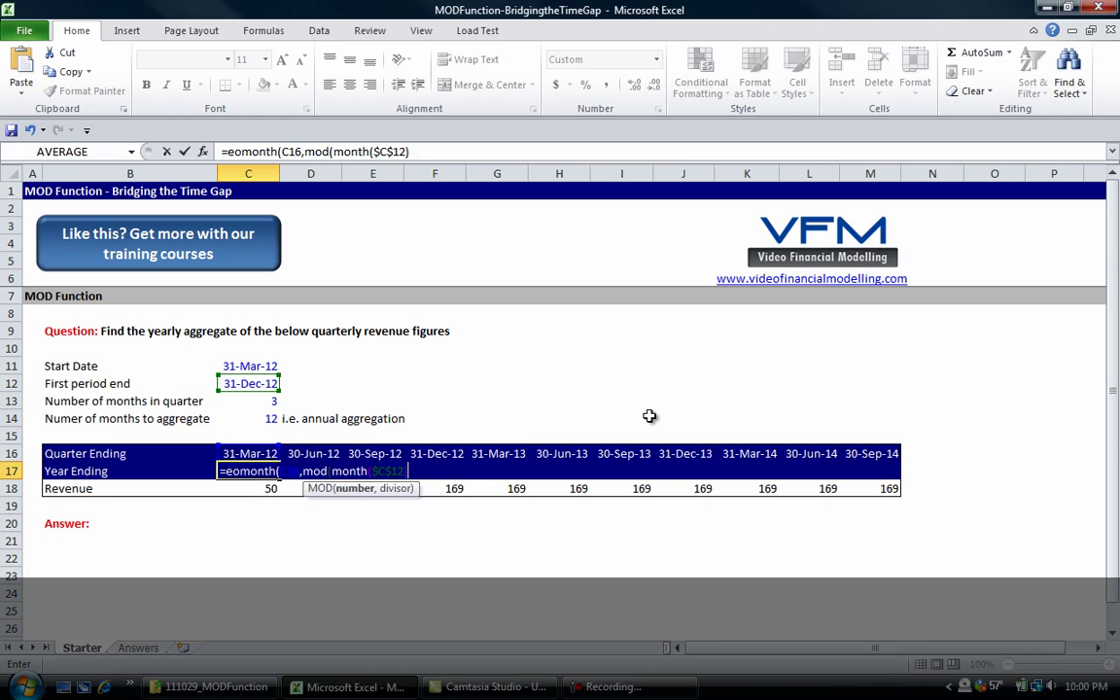
Step: Complete the C17 formula by subtracting MONTH(C16) and using C14 as the MOD divisor, and format the cell as a date
text(-month)
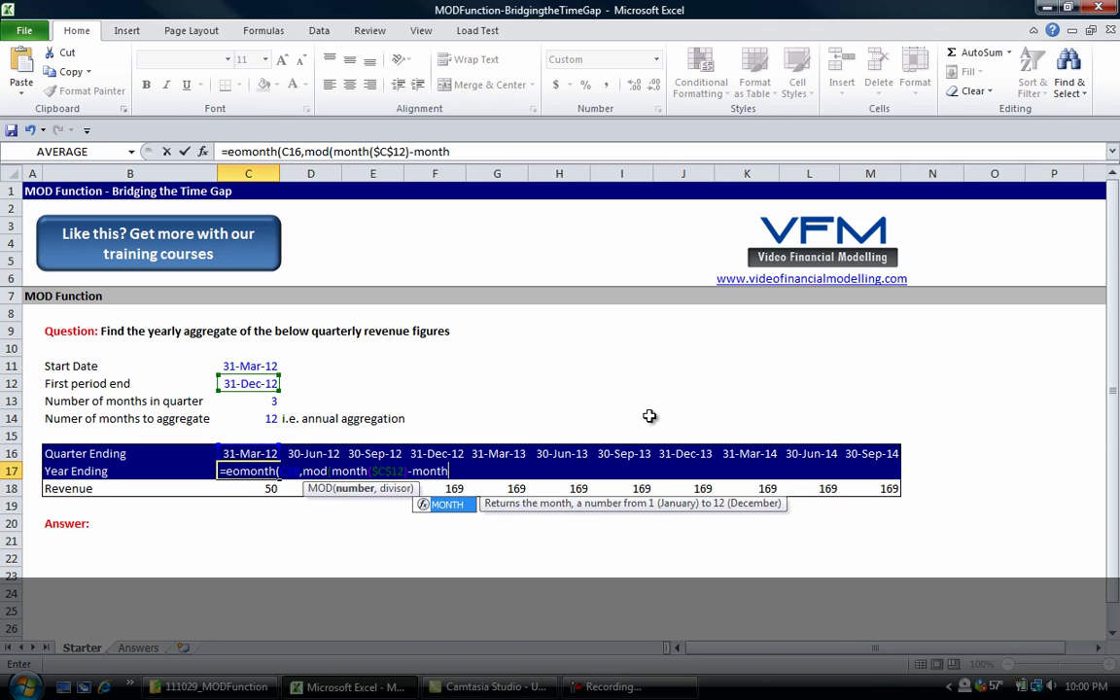
text(()
key(Up)
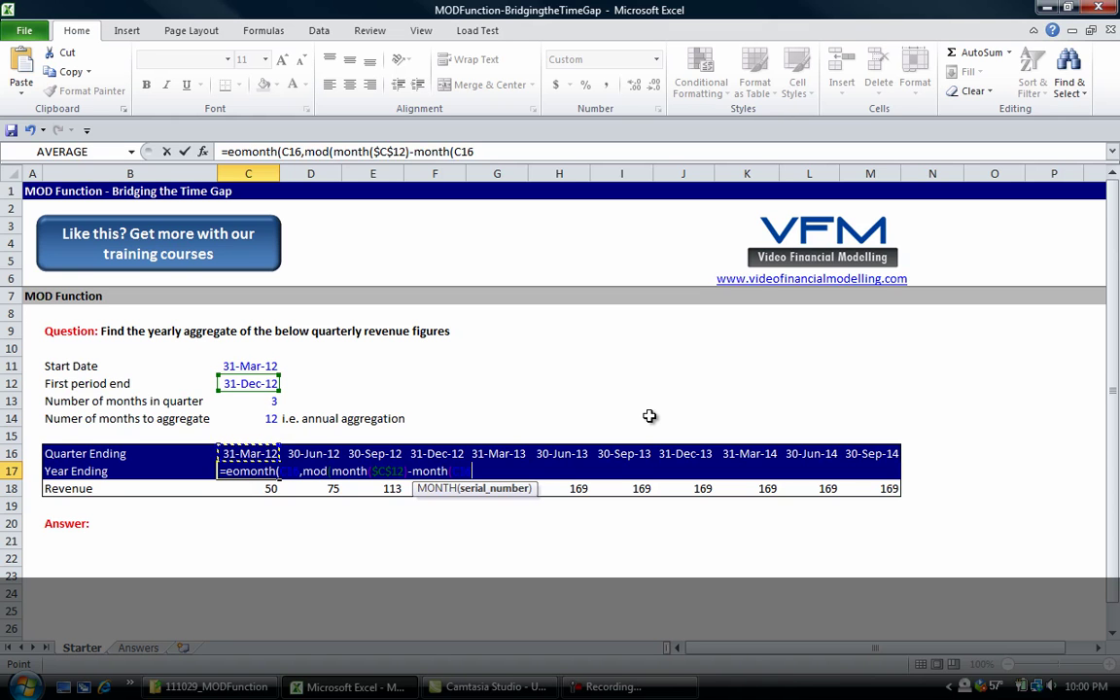
text(),)
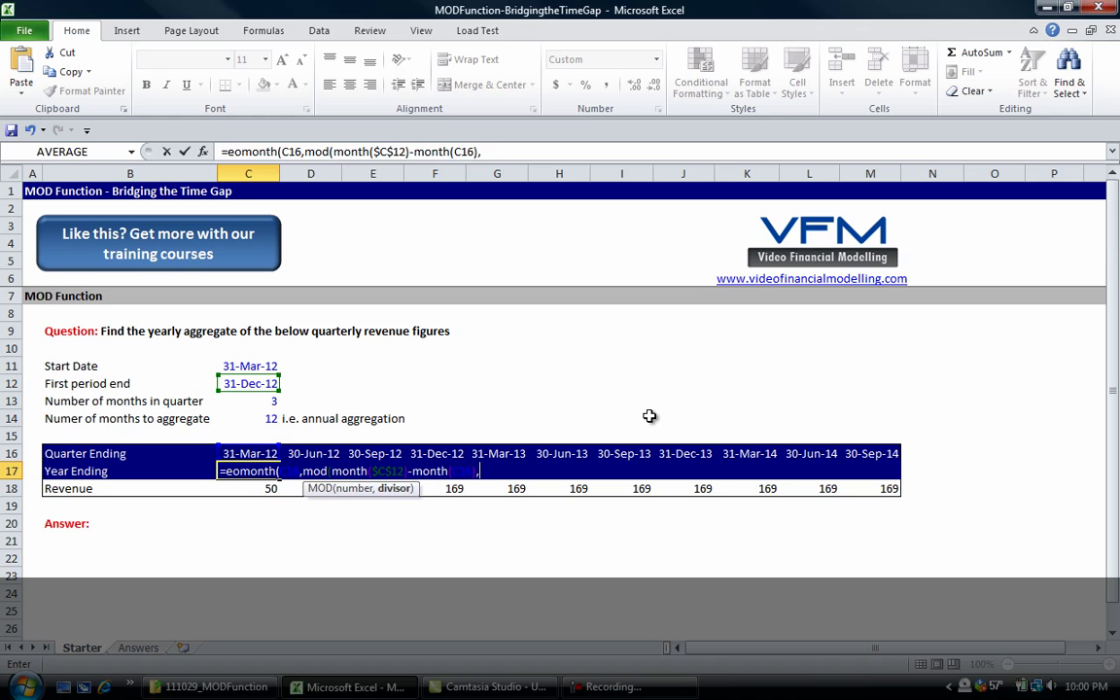
key(Up)
key(Up)
key(Up)
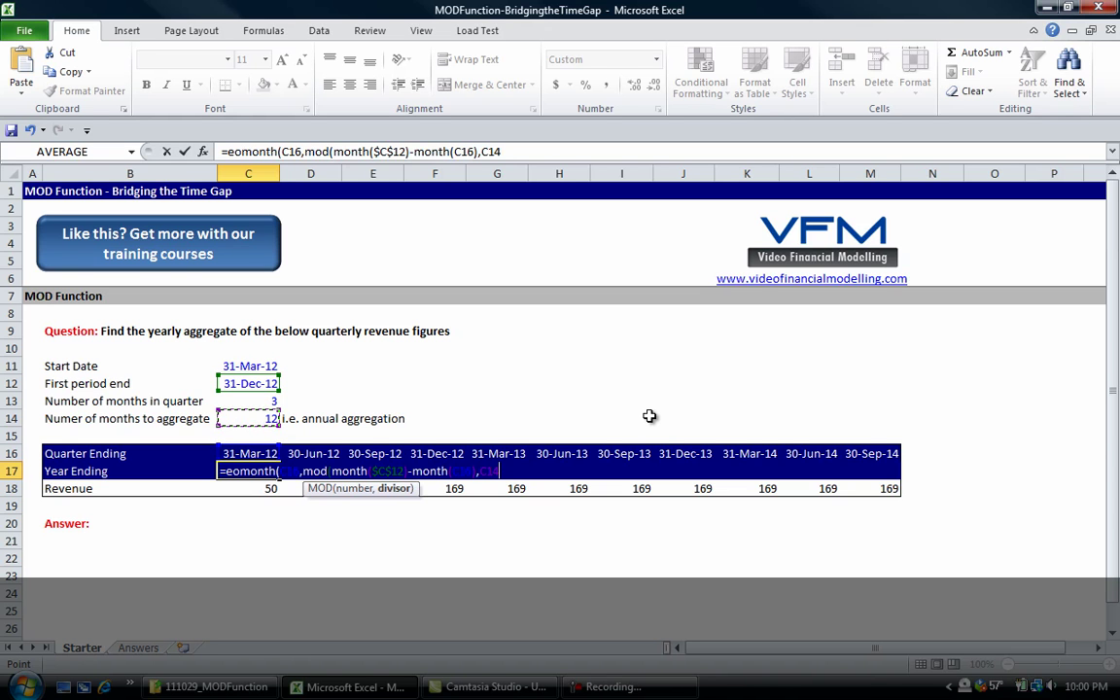
text())
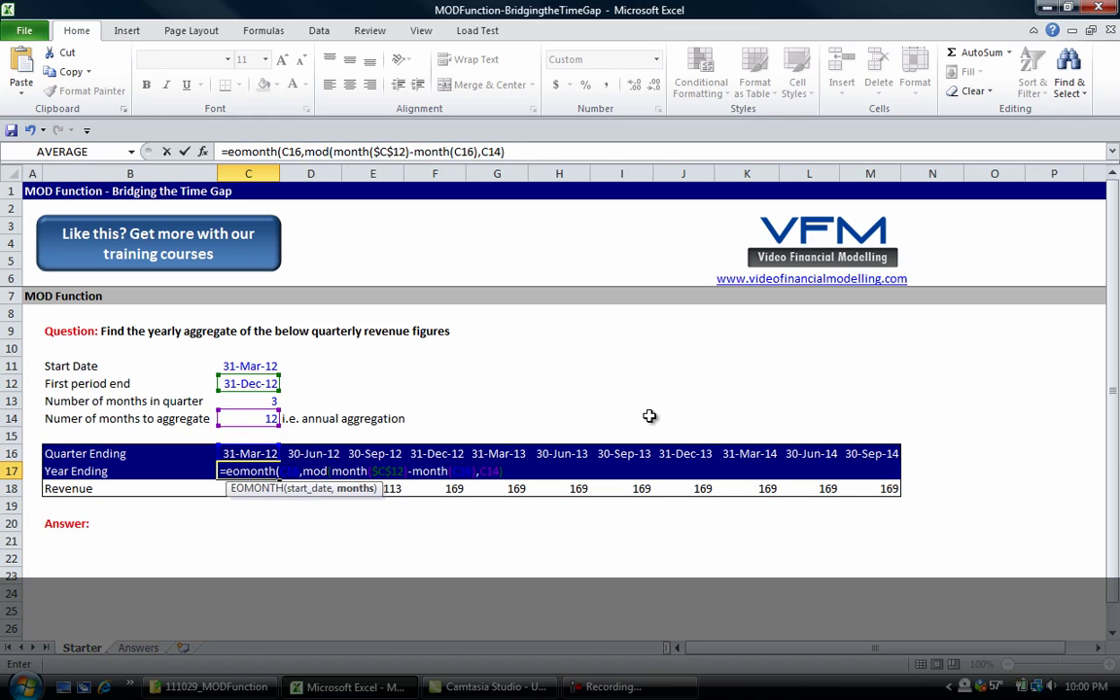
text())
key(Return)
key(Up)
key(ctrl+shift+3)
Step: Try to fill the C17 year ending formula across to M17
key(shift+Right)
key(shift+Right)
key(shift+Right)
key(shift+Right)
key(shift+Right)
key(shift+Right)
key(shift+Right)
key(shift+Right)
key(shift+Right)
key(shift+Right)
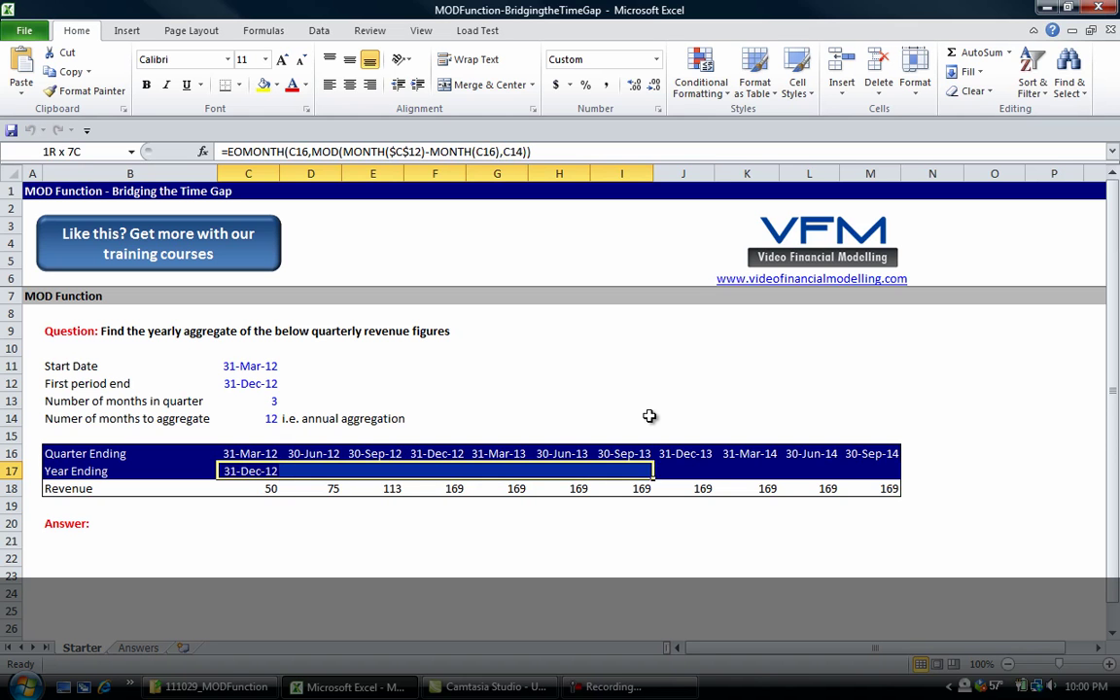
key(ctrl+r)
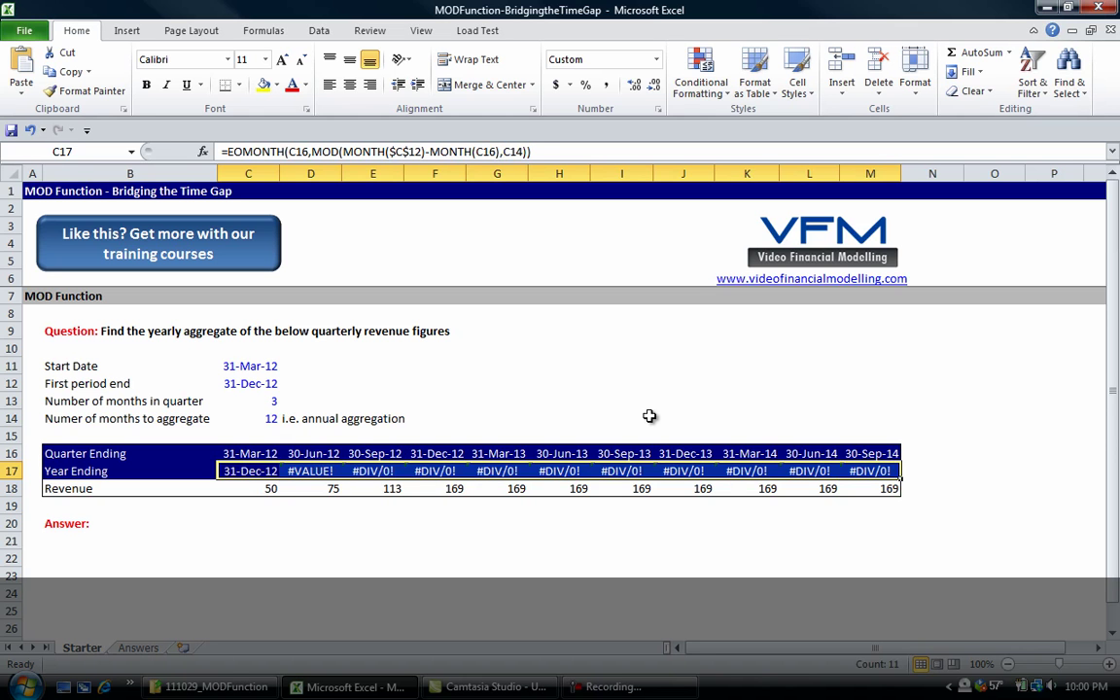
Step: Inspect the cell references in the copied year ending formula in D17
key(Right)
key(Right)
key(Left)
key(F2)
key(Return)
Step: Make the MOD divisor in C17 an absolute reference, $C$14, and refill the formula across C17:M17
key(Up)
key(Left)
key(F2)
key(Left)
key(Left)
key(Left)
key(F4)
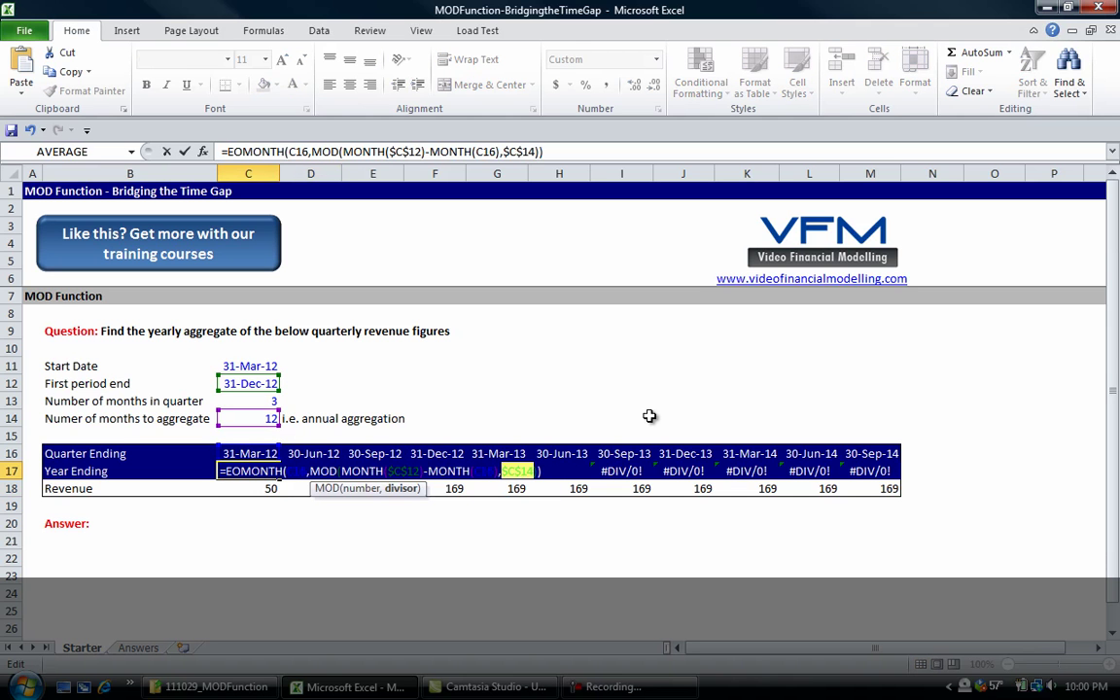
key(Return)
key(Up)
key(ctrl+shift+Right)
key(ctrl+r)
Step: Check the cell references of the refilled year ending formulas in D17:F17
key(Right)
key(F2)
key(Tab)
key(F2)
key(Tab)
key(F2)
key(Return)
key(Up)
key(Left)
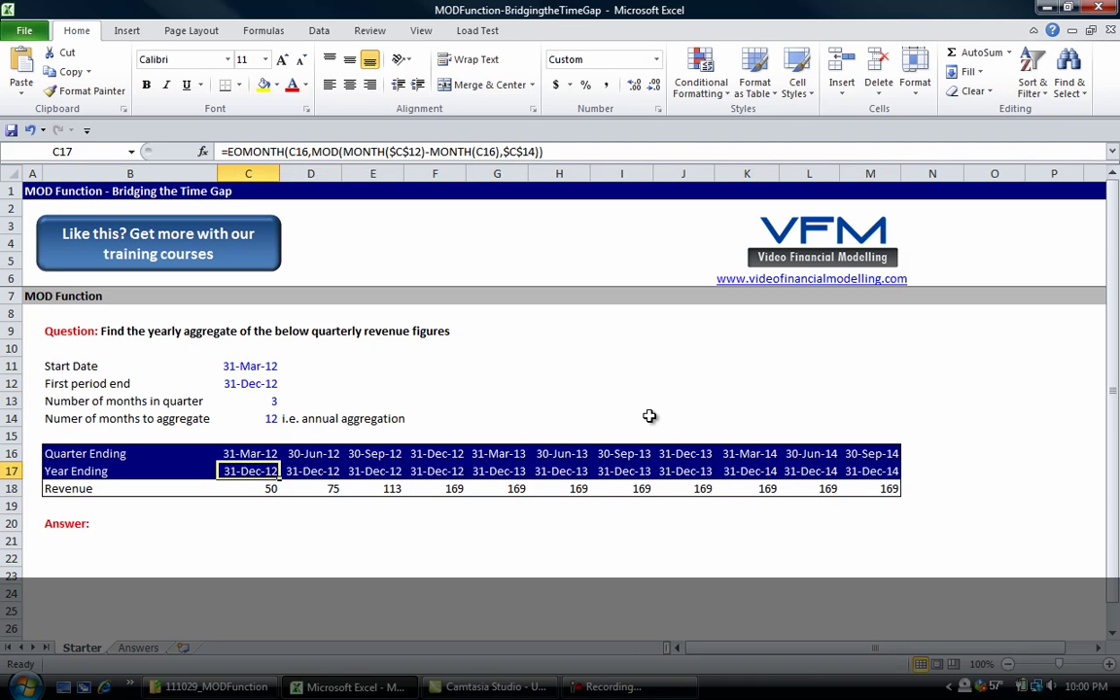
Step: Compare the quarter ending dates in row 16 with the year ending dates in row 17 across the timeline
key(Up)
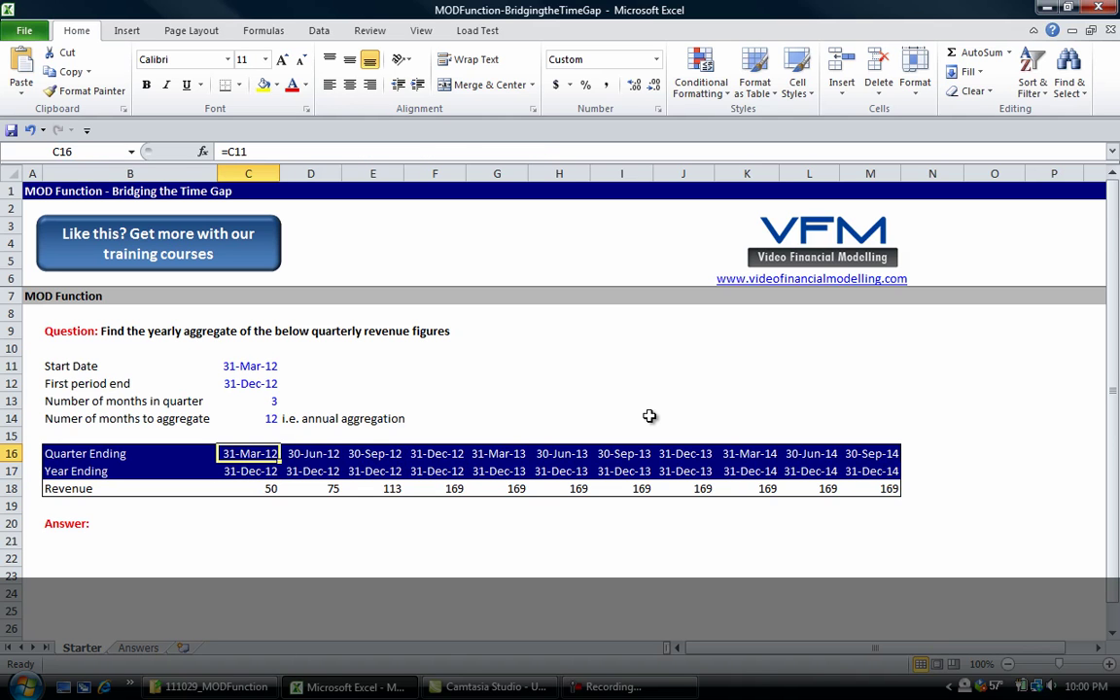
key(Down)
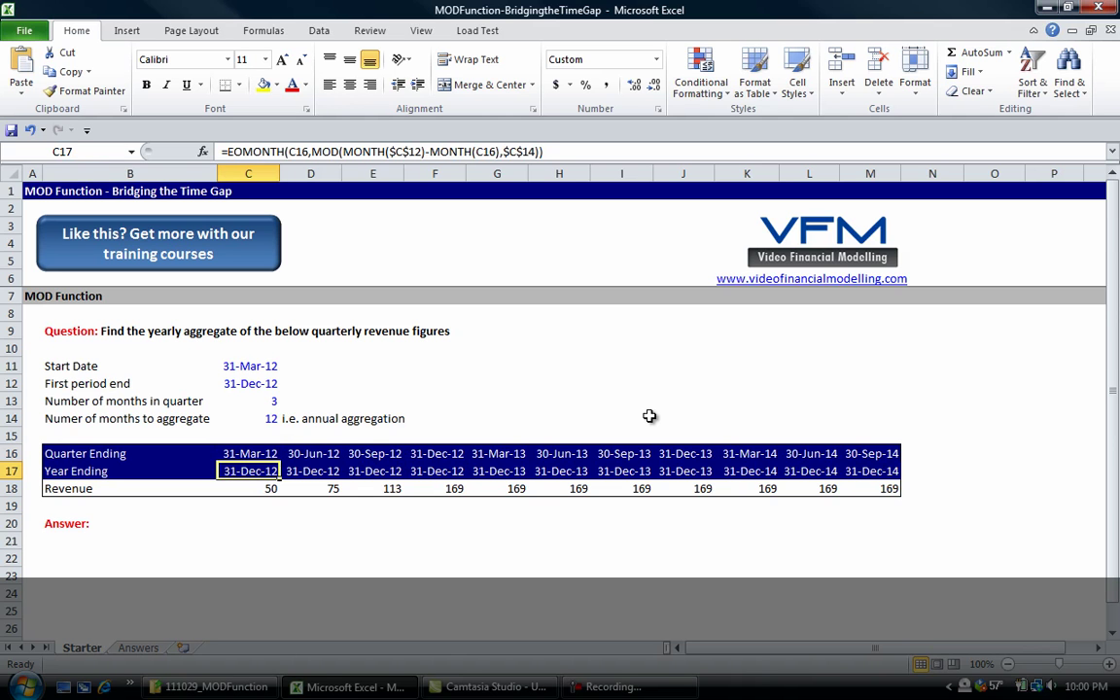
key(Right)
key(Up)
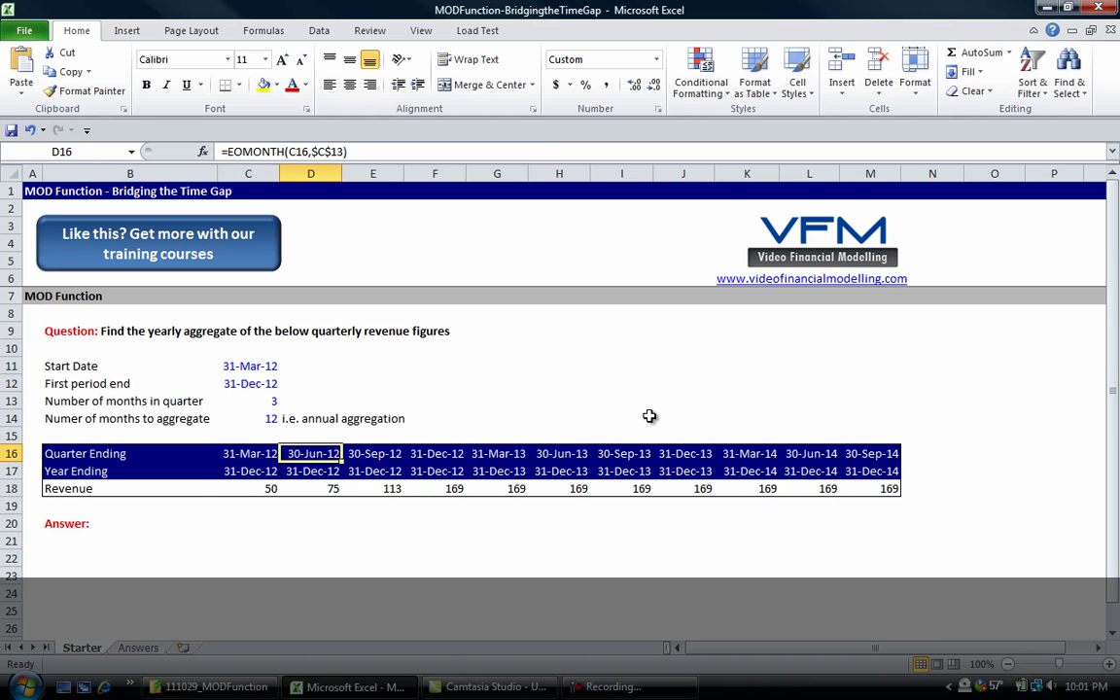
key(Down)
key(Right)
key(Right)
key(Up)
key(Down)
key(Right)
key(Right)
key(Right)
key(Right)
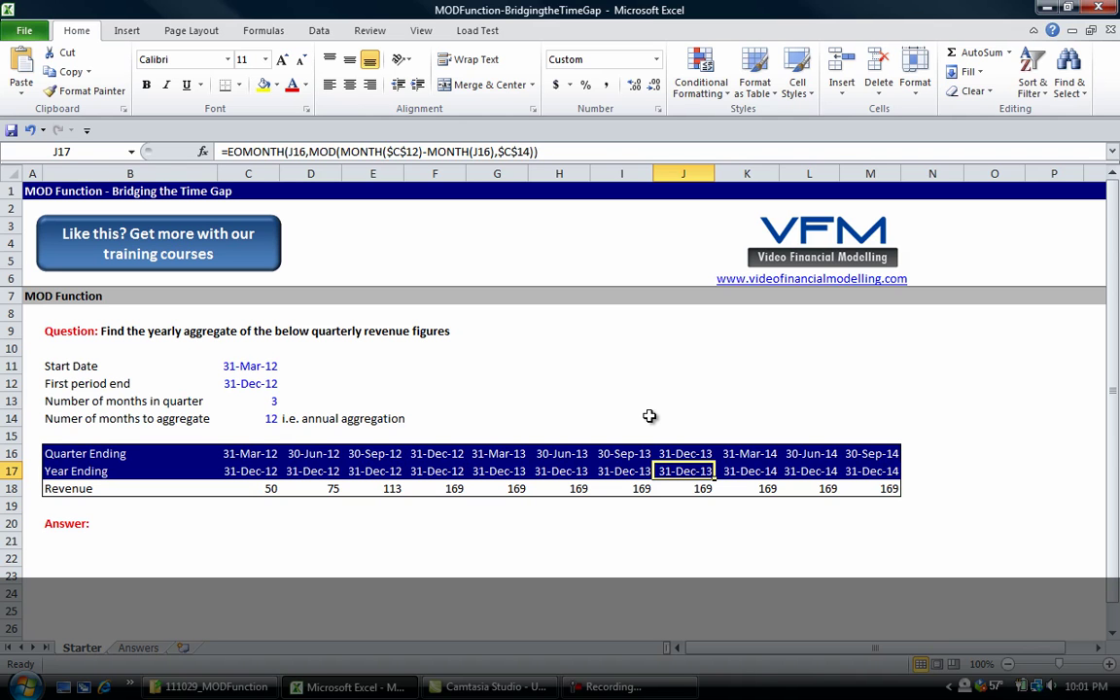
key(Right)
key(Right)
key(Down)
key(Left)
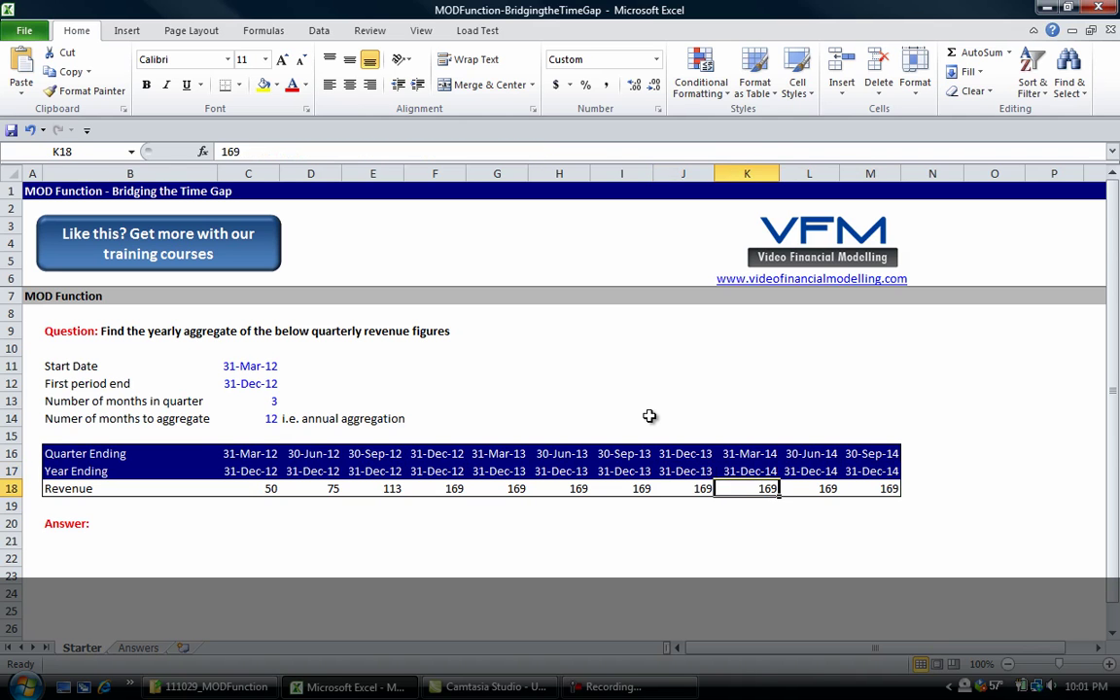
Step: Label the answer area's heading row as Year Ending in B22
key(Left)
key(Left)
key(Down)
key(Down)
key(Down)
key(Down)
key(Left)
key(Left)
key(Left)
key(Left)
key(Left)
key(Left)
key(Left)
key(Left)
key(Up)
key(Right)
key(Down)
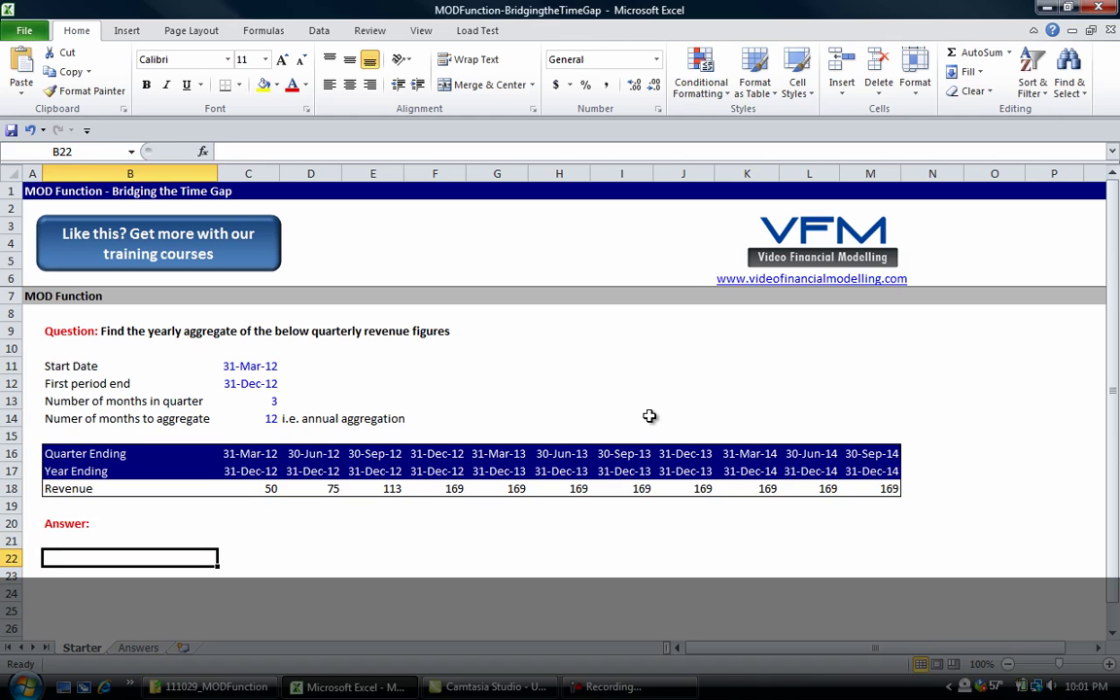
text(Year Ending)
key(Return)
Step: Link C22 to the first period end date in C12
key(Up)
key(Right)
text(=)
key(Up)
key(Up)
key(Up)
key(Up)
key(Up)
key(Up)
key(Up)
key(Up)
key(Up)
key(Up)
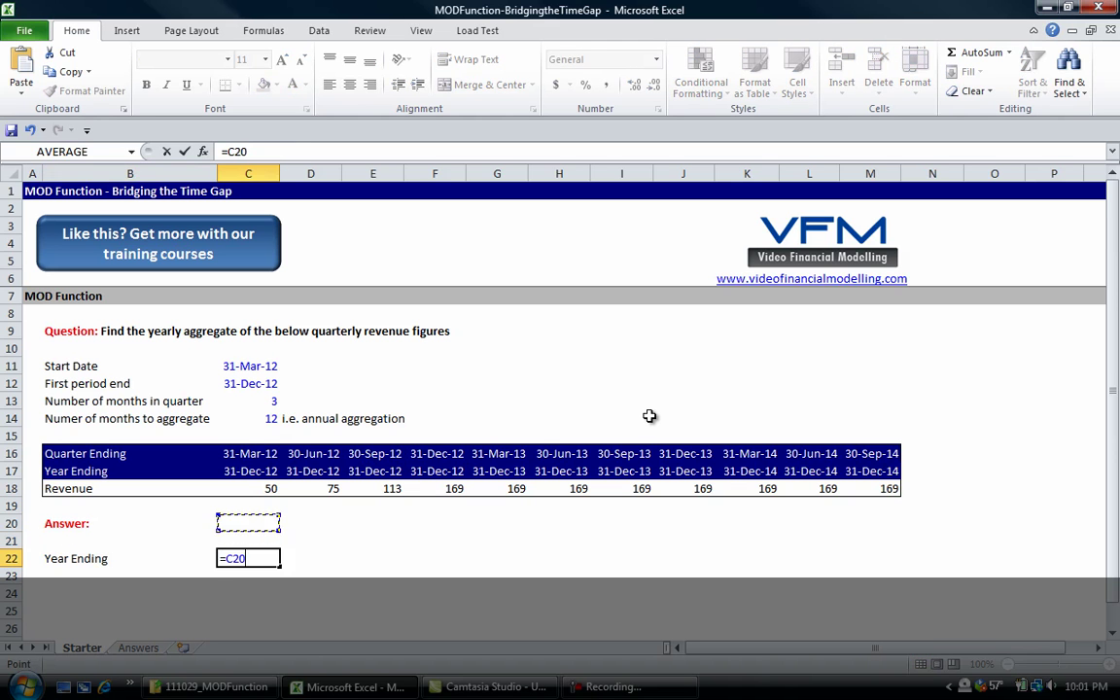
key(Return)
Step: Calculate the following year end in D22 with =EOMONTH(C22,$C$14)
key(Up)
key(Right)
text(=eo)
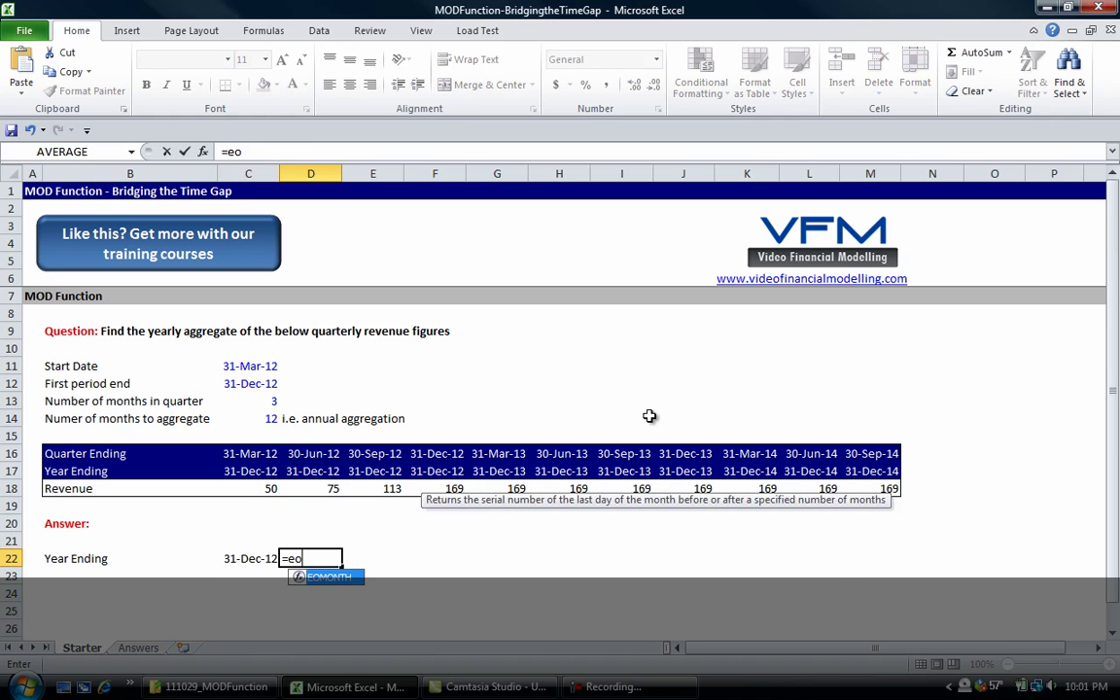
text(month()
key(Left)
text(,)
key(Left)
key(Up)
key(Up)
key(Up)
key(Up)
key(Up)
key(Up)
key(Up)
key(Up)
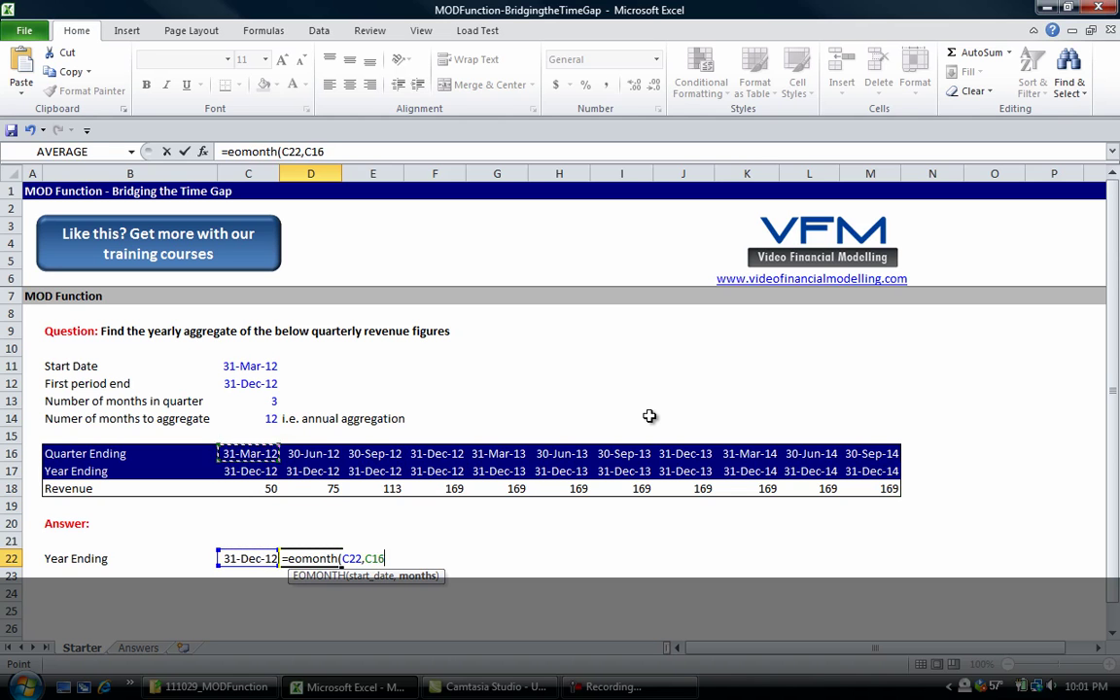
key(F4)
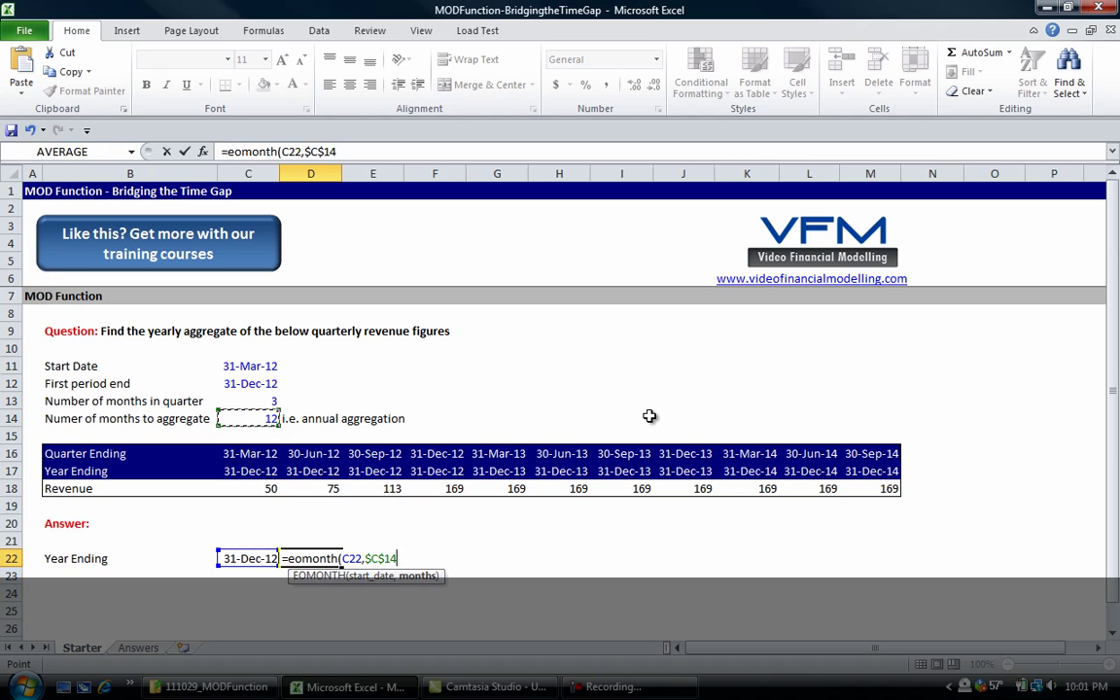
text())
key(ctrl+Return)
Step: Format D22 as a date and fill its formula across to E22
key(ctrl+shift+3)
key(shift+Right)
key(ctrl+r)
key(Right)
key(Right)
key(Right)
key(Right)
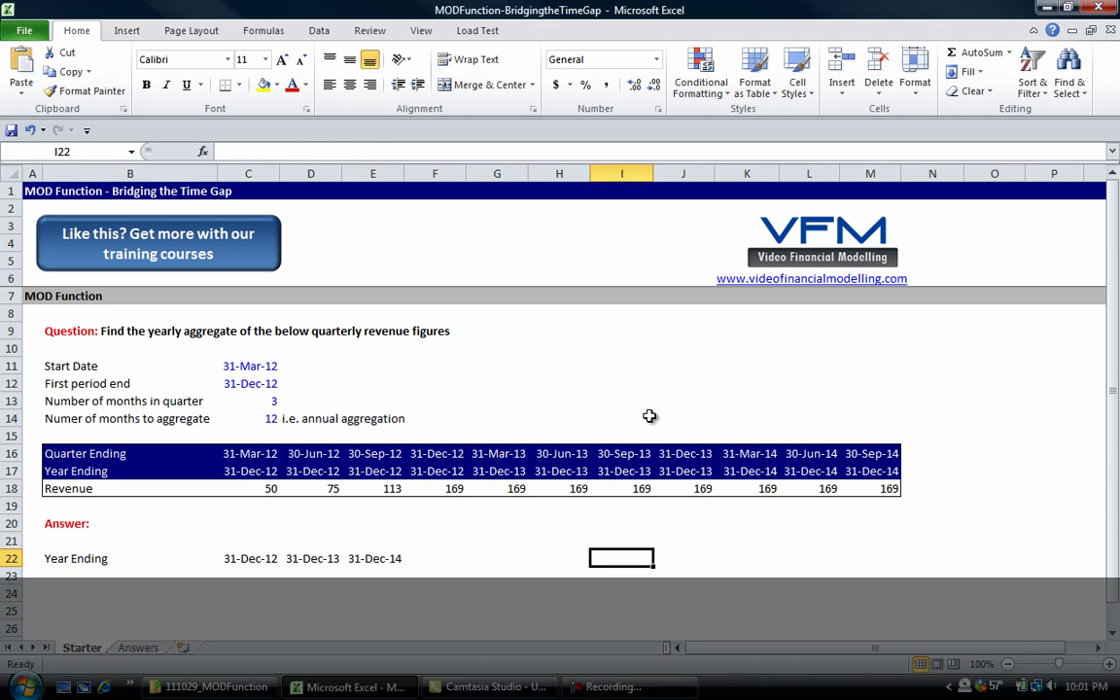
Step: Examine the Year Ending row of the quarterly table up to its last column, checking the formula in M17
key(Left)
key(Right)
key(Right)
key(Right)
key(Right)
key(Right)
key(Right)
key(Right)
key(Right)
key(Up)
key(Up)
key(Left)
key(Left)
key(Up)
key(Up)
key(Up)
key(Up)
key(Down)
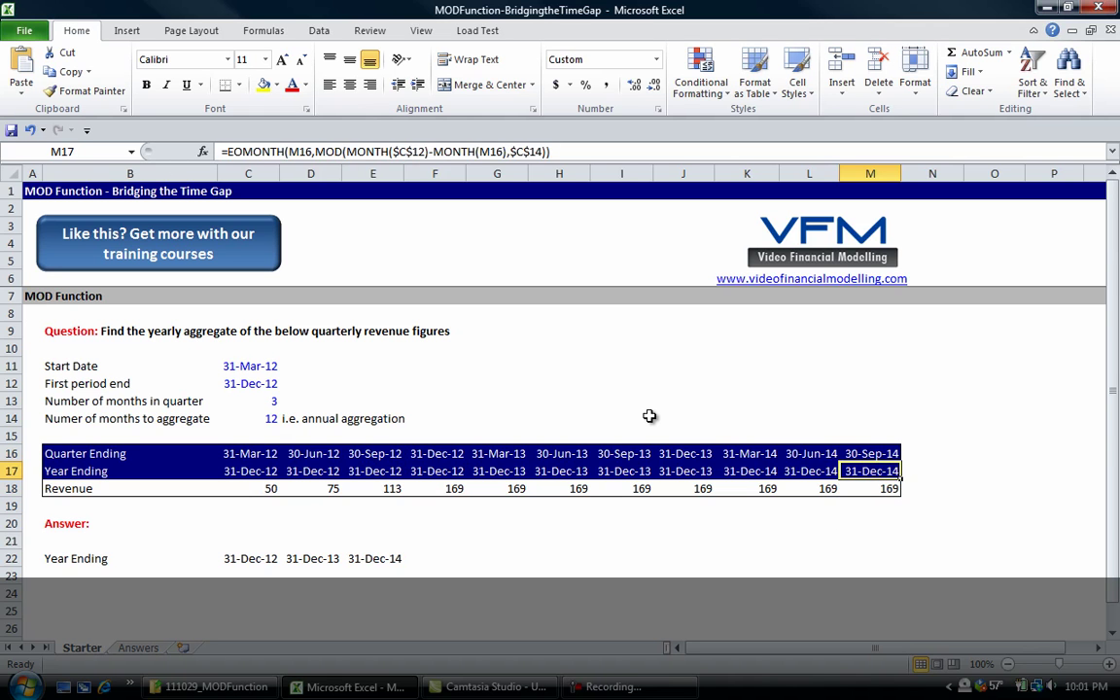
Step: Format the answer heading row B22:E22 with the dark blue fill and white text used in the table above
key(Down)
key(Down)
key(Down)
key(Down)
key(Down)
key(Down)
key(Down)
key(Down)
key(Down)
key(Left)
key(Left)
key(Left)
key(Left)
key(Left)
key(Left)
key(Left)
key(Left)
key(Left)
key(Left)
key(Left)
key(Up)
key(Up)
key(Up)
key(Up)
key(shift+Right)
key(shift+Right)
key(shift+Right)
key(F4)
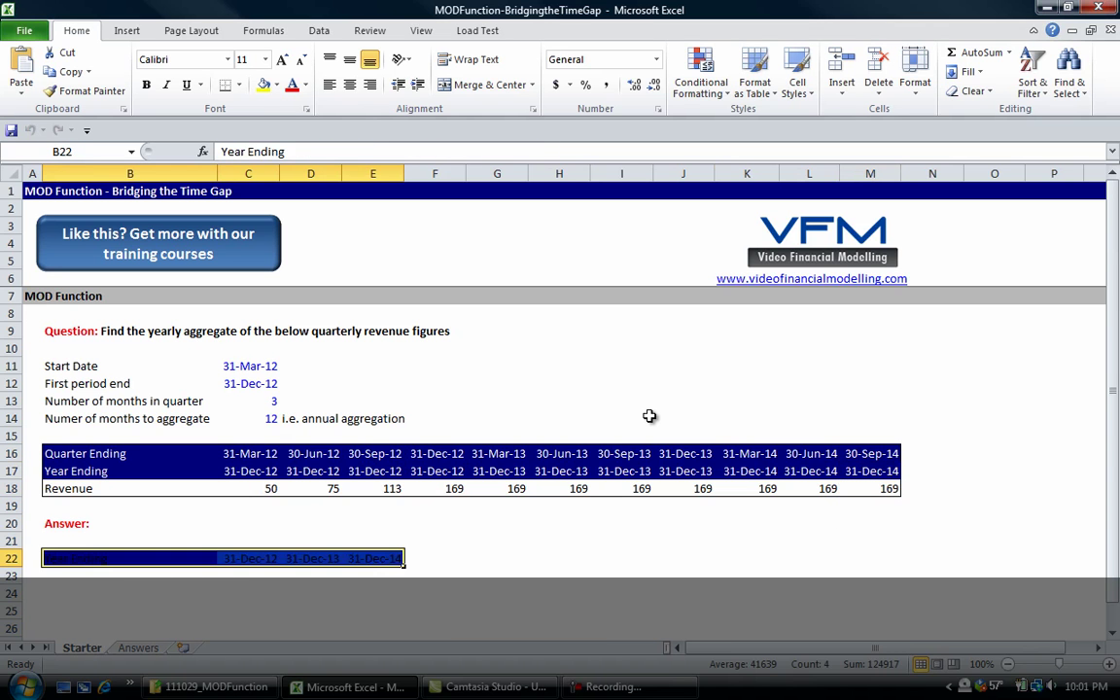
key(Down)
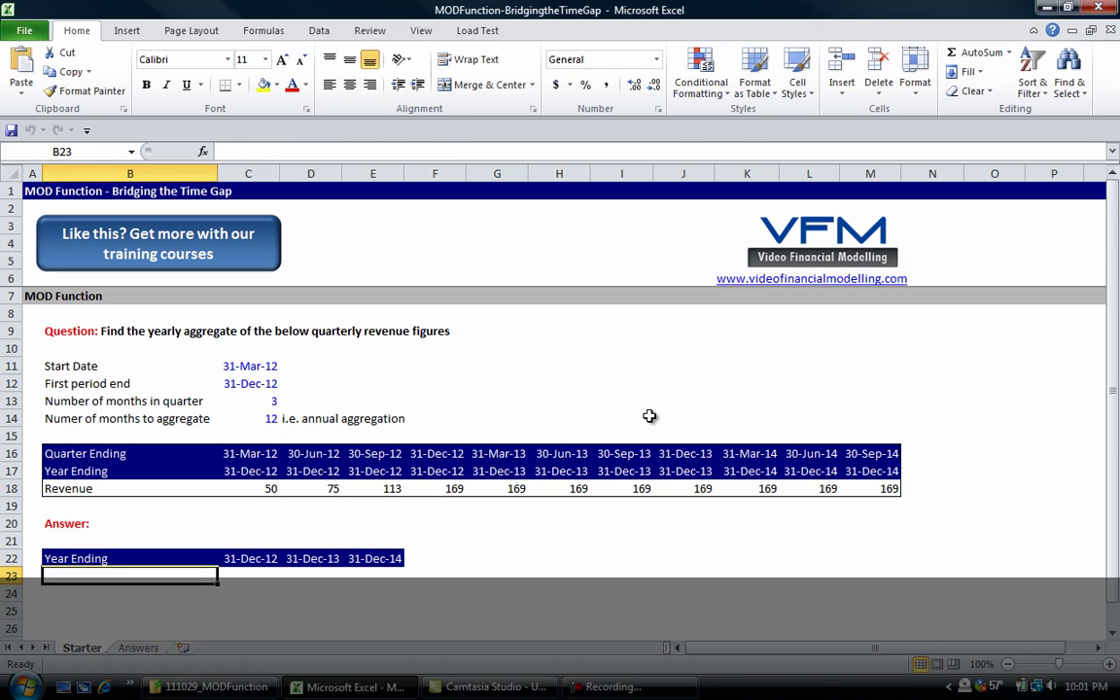
Step: Label the row beneath the answer's year ending dates as Revenue in B23
text(Revenue)
key(Return)
key(Up)
key(Right)
Step: Calculate the first year's revenue in C23 with =SUMIF($C$17:$M$17,C22,$C$18:$M$18)
text(=sumif)
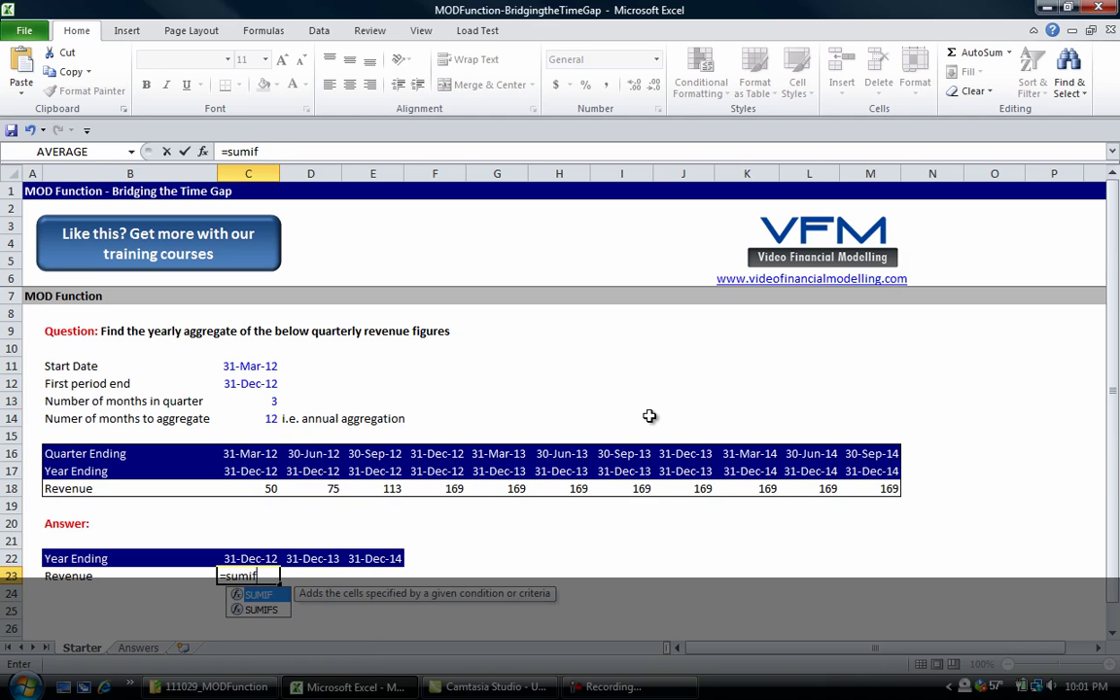
text(()
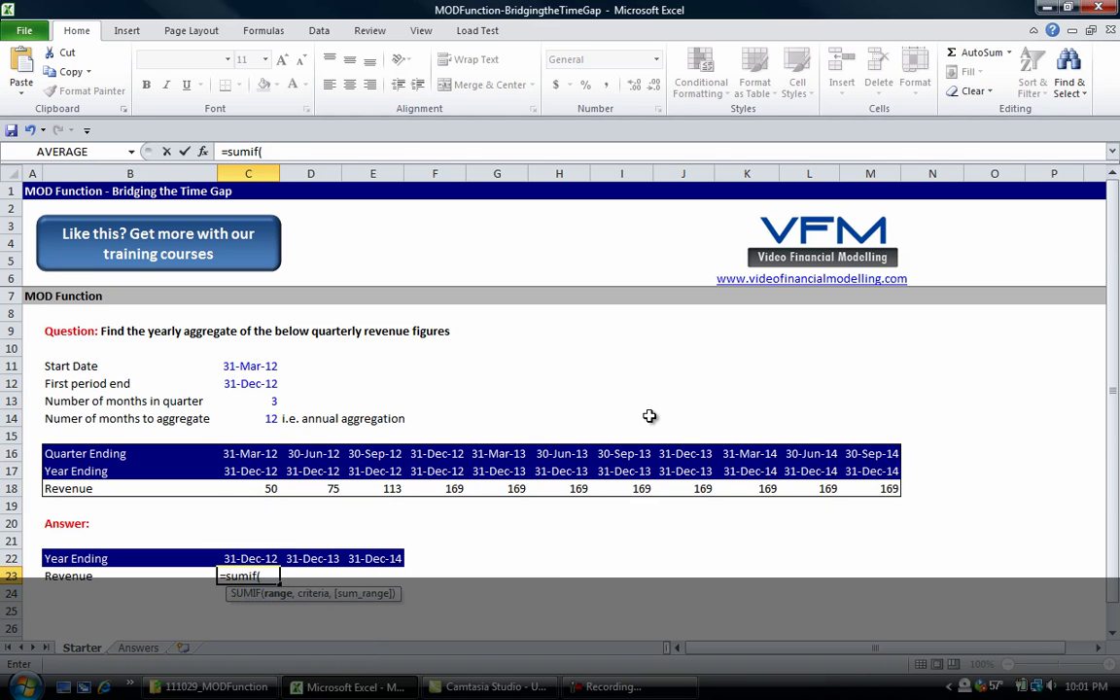
key(Up)
key(Up)
key(Up)
key(Up)
key(Up)
key(Up)
key(ctrl+shift+Right)
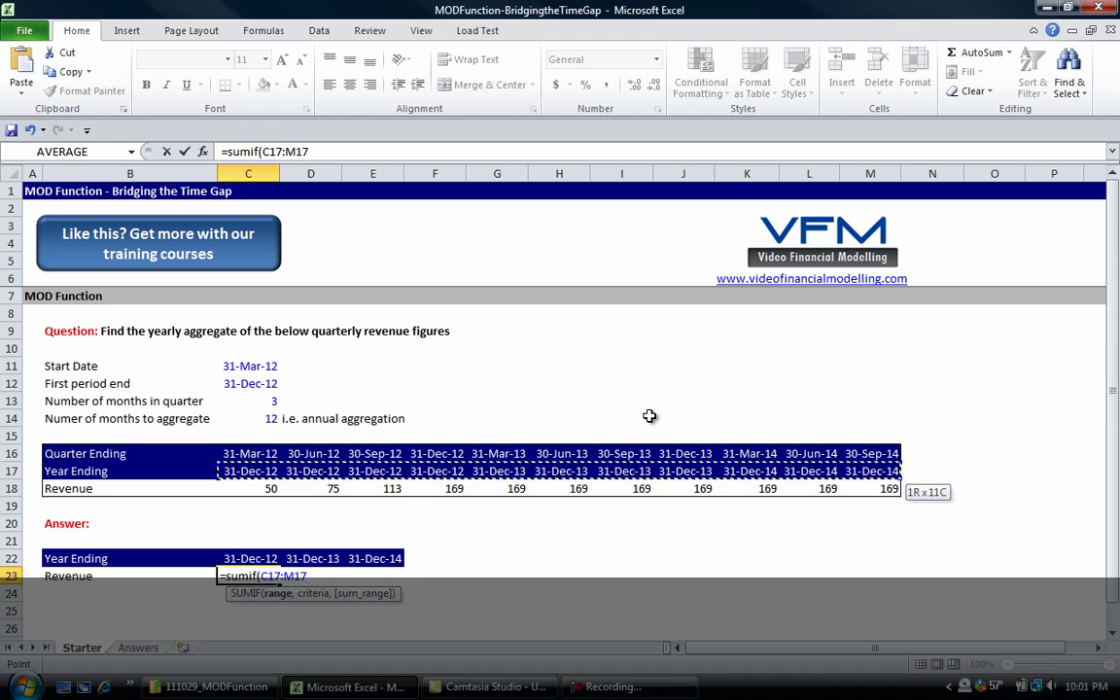
key(F4)
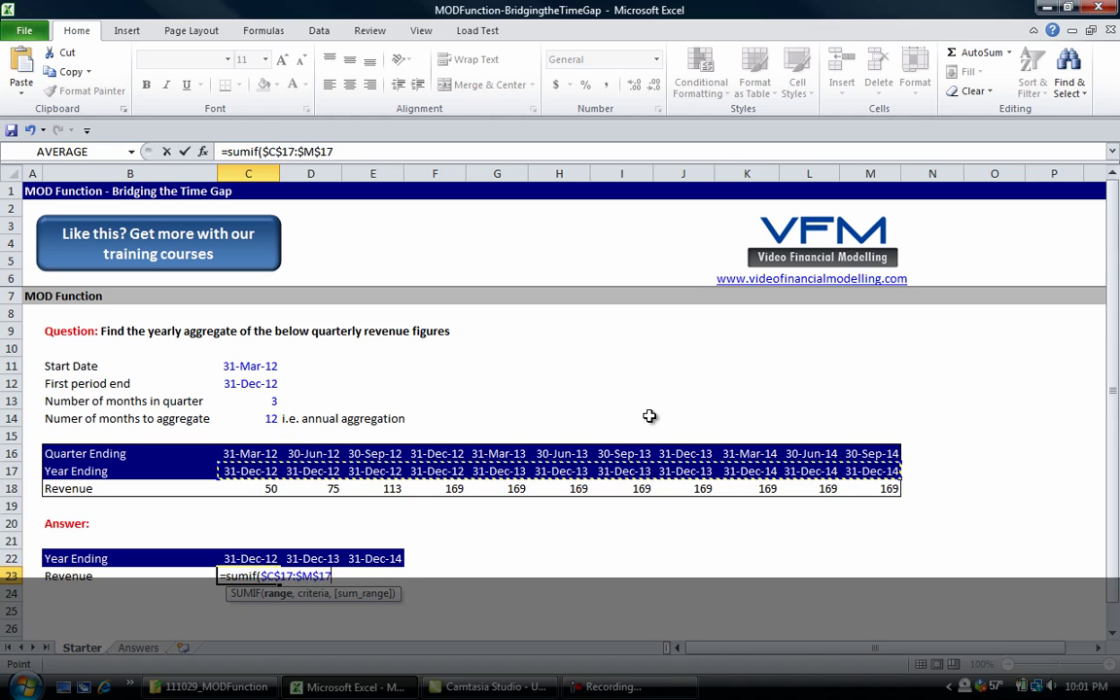
text(,)
key(Up)
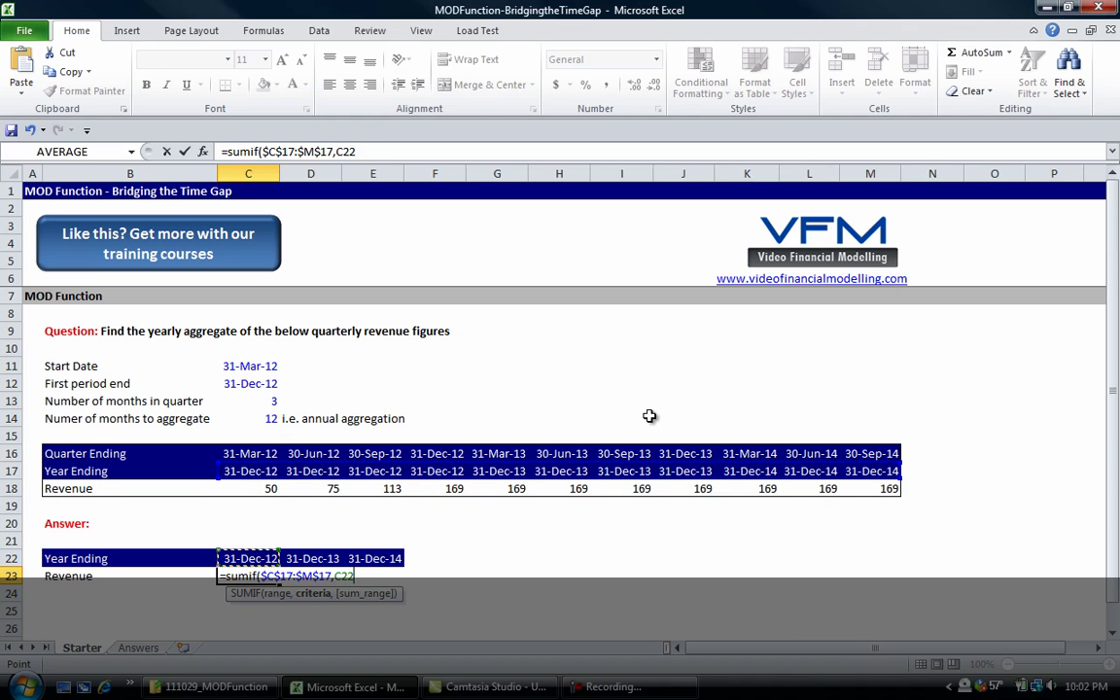
text(,)
key(Up)
key(Up)
key(Up)
key(Up)
key(Up)
key(ctrl+shift+Right)
key(F4)
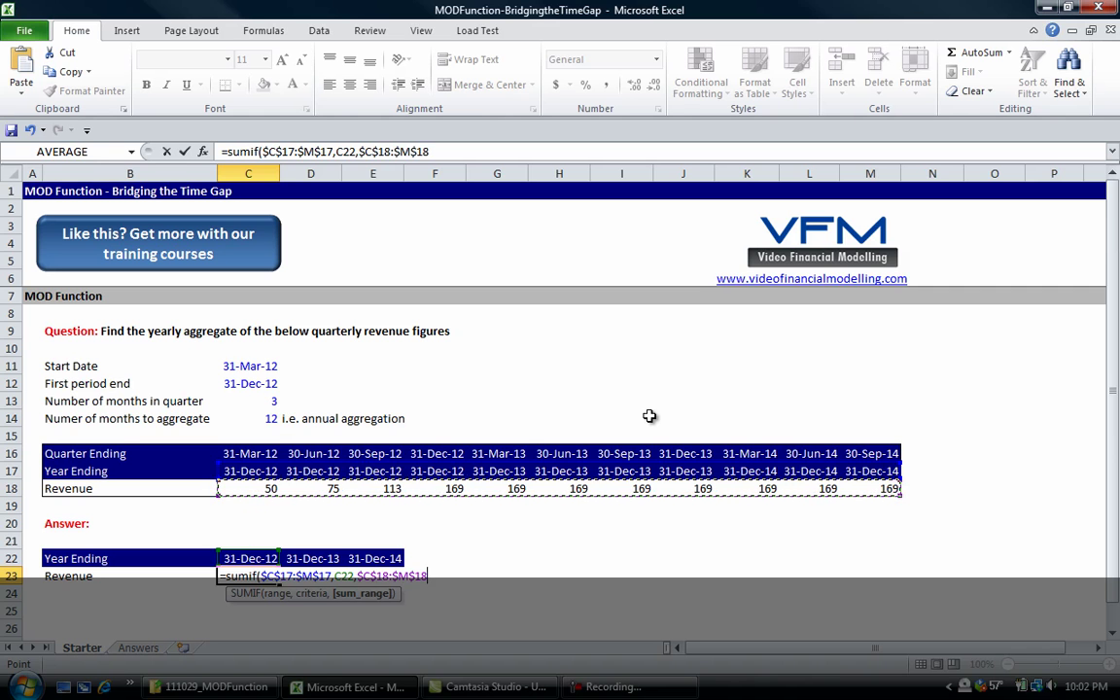
text())
key(Return)
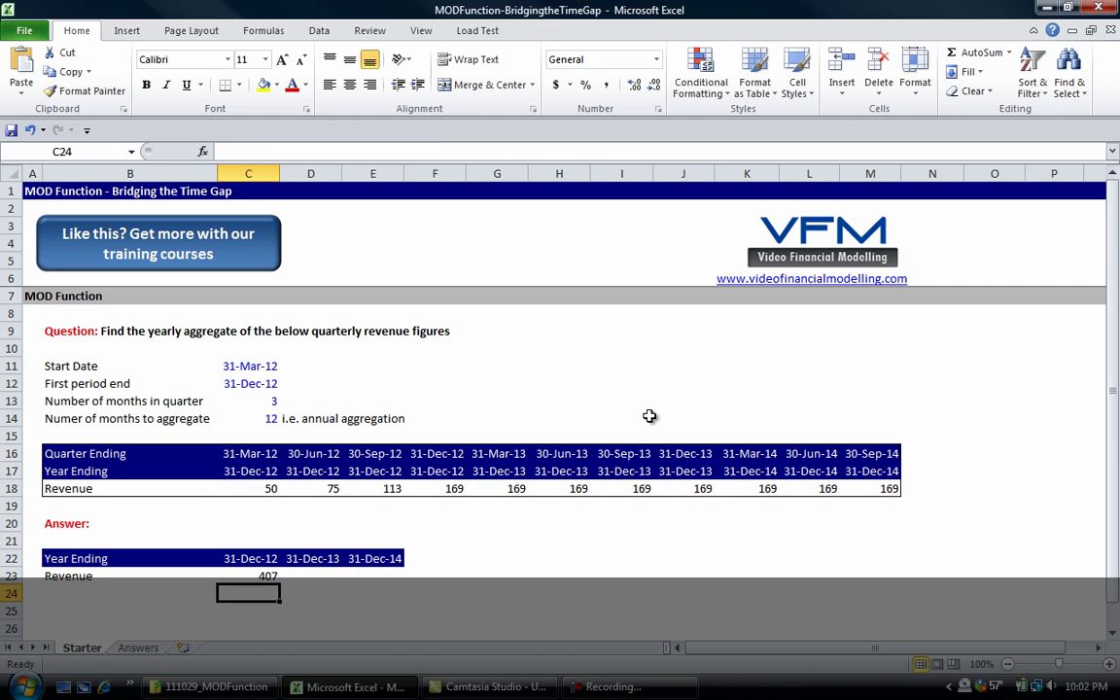
Step: Fill the SUMIF formula from C23 across to E23 and check the copy in E23
key(Up)
key(shift+Right)
key(shift+Right)
key(ctrl+r)
key(Right)
key(Right)
key(Right)
key(Left)
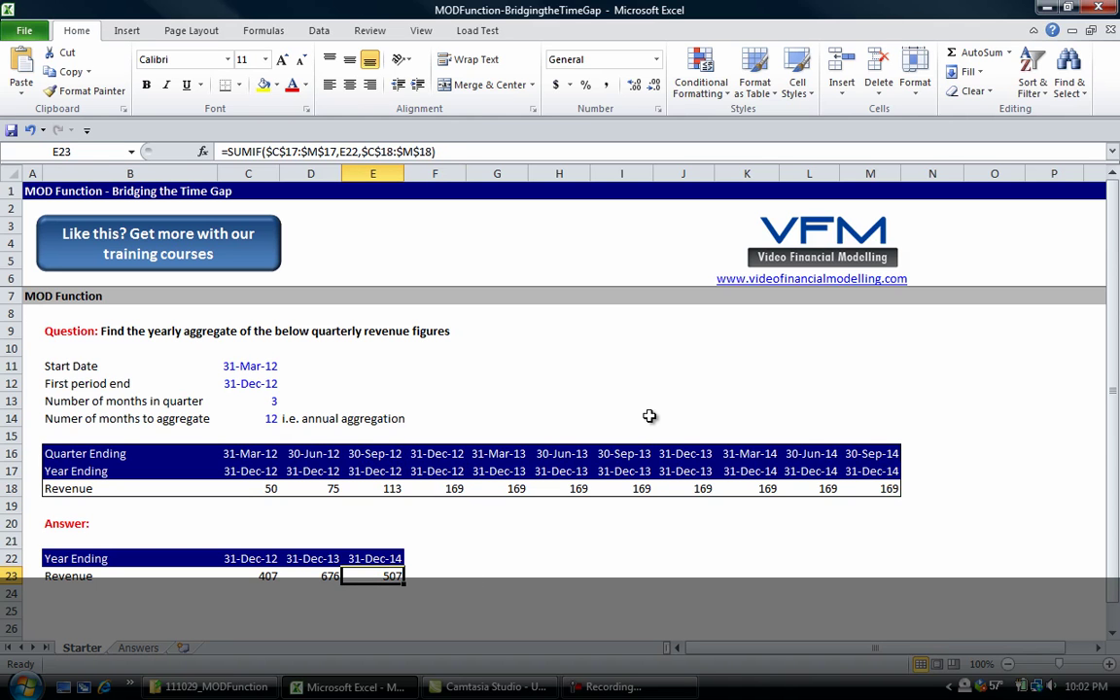
Step: Review the Year Ending formula in C17 and the quarterly revenue in C18 against the answer rows
key(Up)
key(Up)
key(Up)
key(Up)
key(Left)
key(Up)
key(Up)
key(Left)
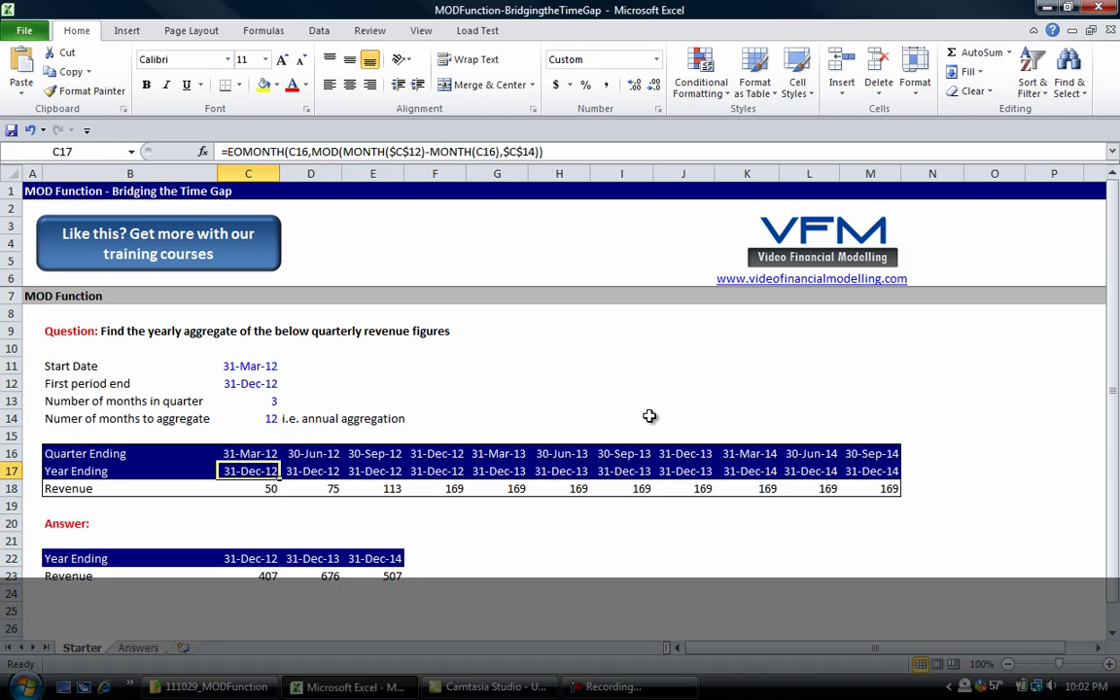
key(Down)
key(Down)
key(Down)
key(Down)
key(Down)
key(Up)
key(Up)
key(Up)
key(Up)
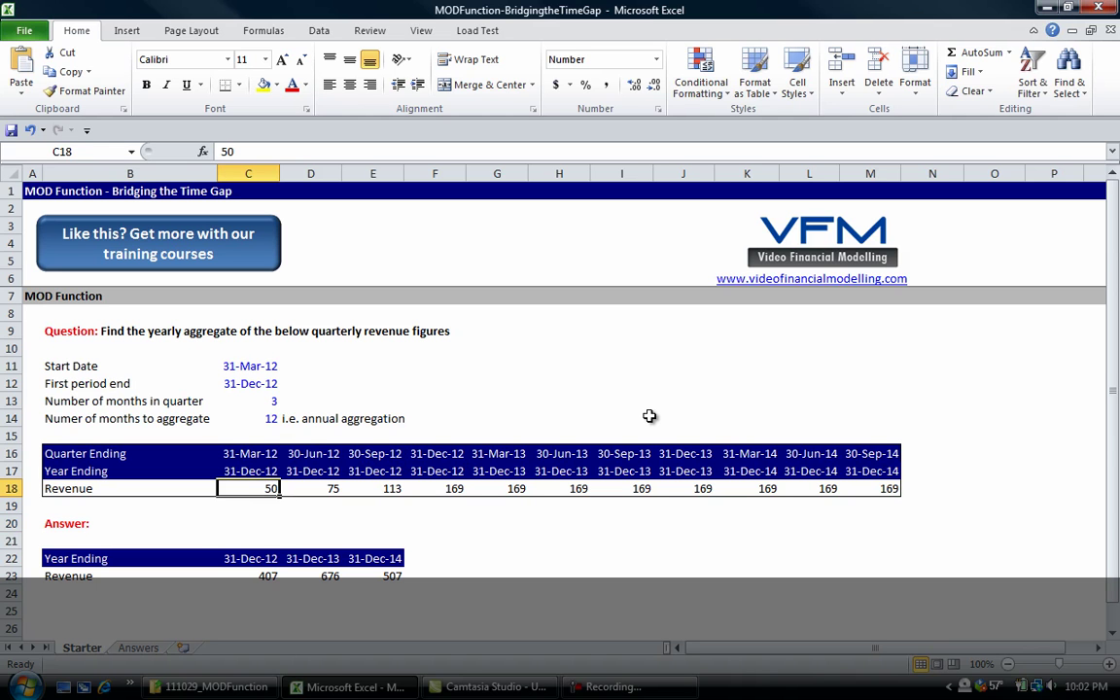
Step: Rename the answer's heading label in B22 as Semi Annual
key(Down)
key(Down)
key(Down)
key(Down)
key(Left)
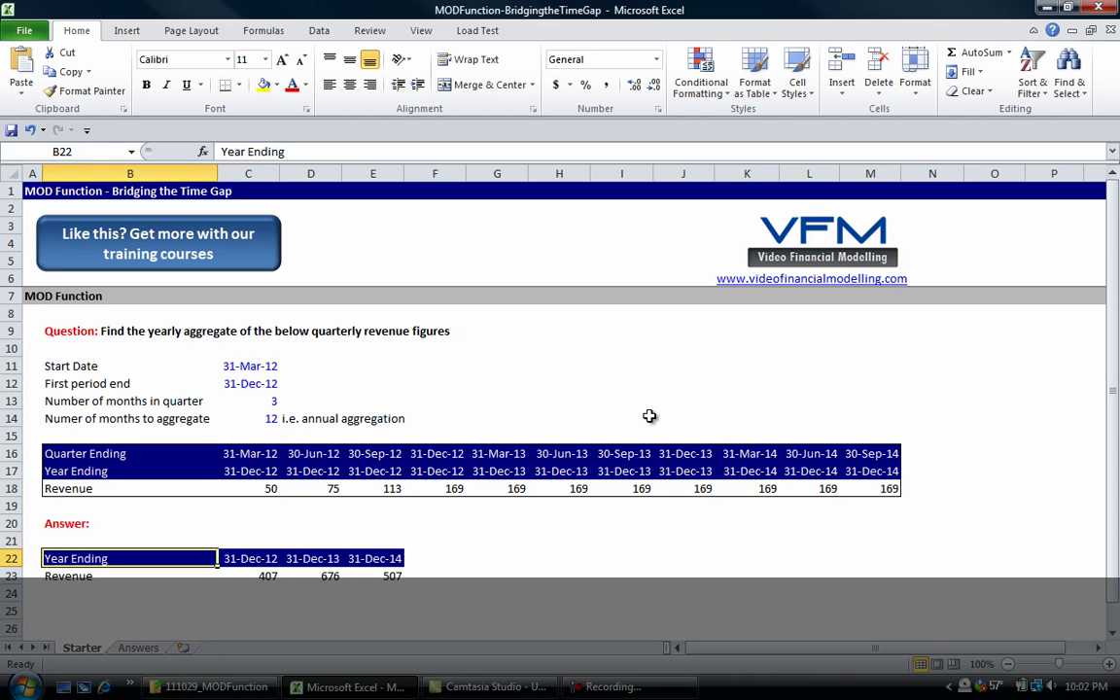
text(Semi )
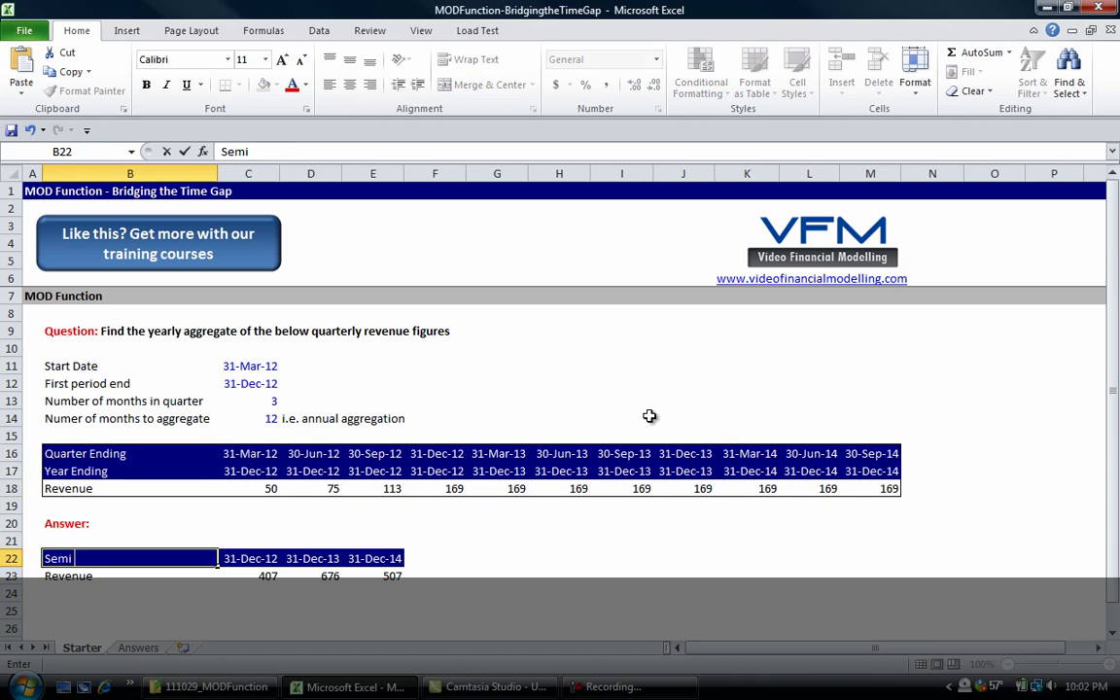
text(Annual)
key(Return)
Step: Set the first period end date in C12 to 6/30/2012
key(Up)
key(Right)
key(Up)
key(Up)
key(Up)
key(Up)
key(Up)
key(Up)
key(Up)
key(Up)
key(Up)
key(Up)
key(F2)
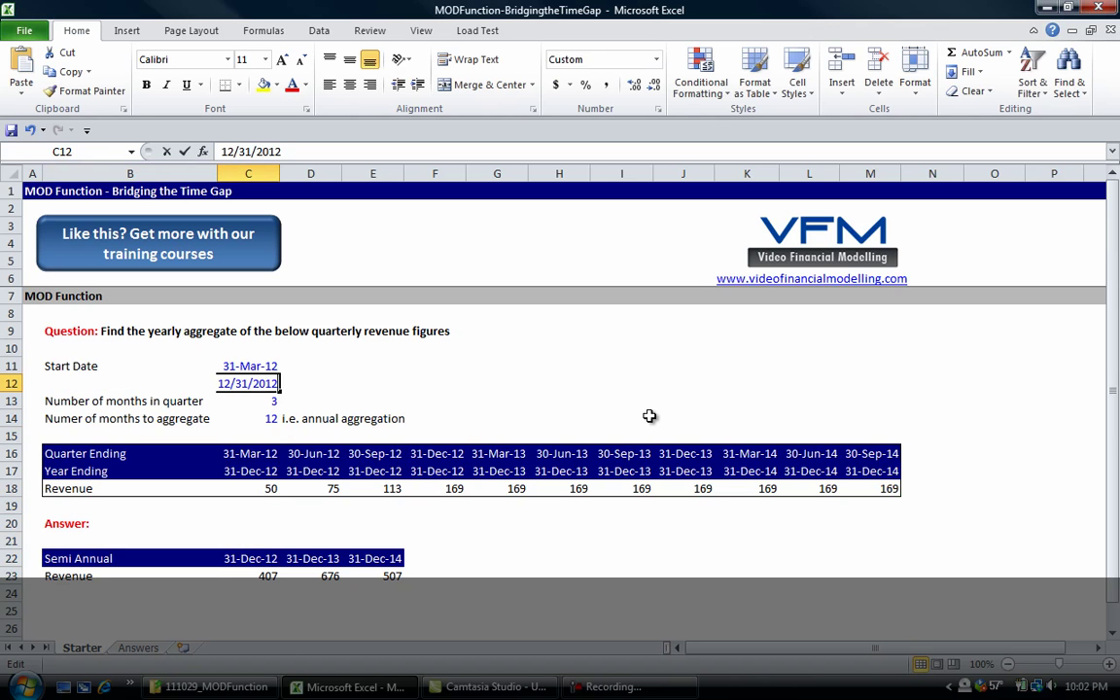
key(BackSpace)
text(0)
key(Left)
key(Left)
key(Left)
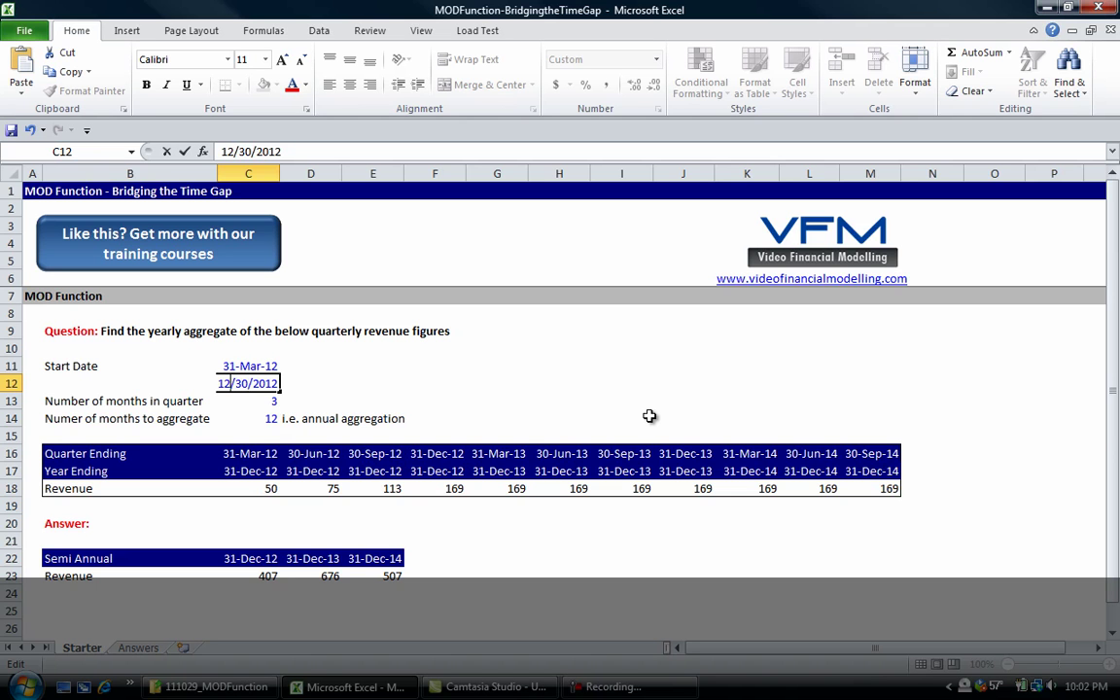
key(BackSpace)
key(BackSpace)
text(6)
key(Return)
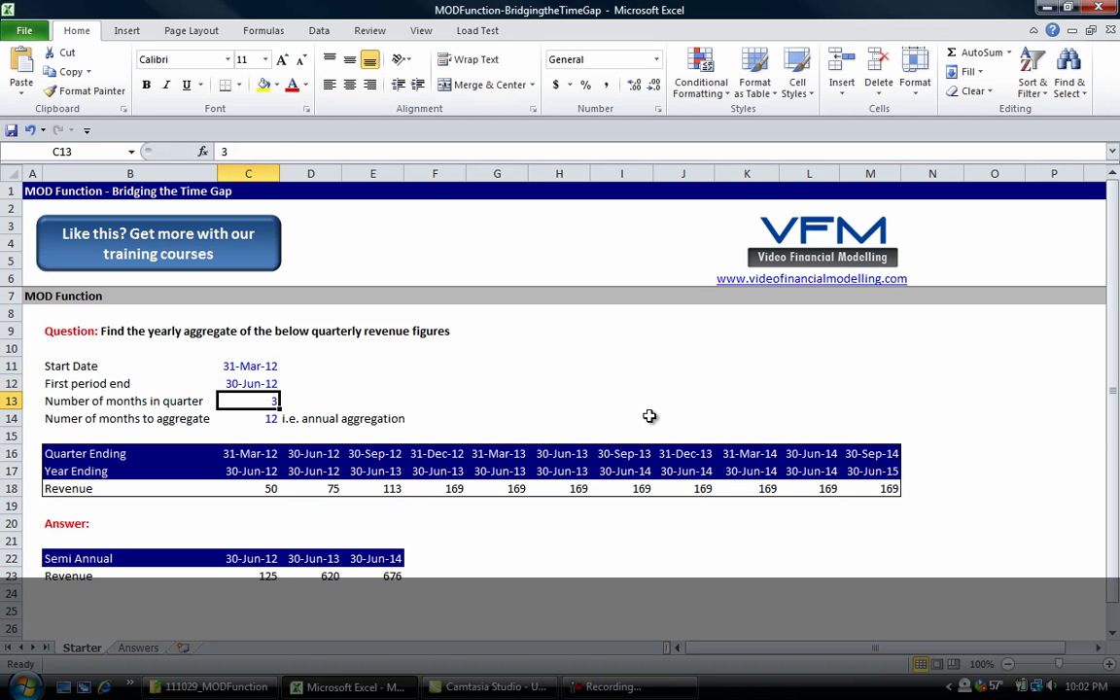
Step: Extend the answer's period end dates by filling the formula in E22 across to H22
key(Up)
key(Down)
key(Down)
key(Down)
key(Down)
key(Down)
key(Down)
key(Down)
key(Down)
key(Right)
key(Down)
key(Right)
key(Down)
key(Down)
key(Up)
key(shift+Right)
key(shift+Right)
key(shift+Right)
key(ctrl+r)
Step: Set the number of months to aggregate in C14 to 6
key(Up)
key(Up)
key(Left)
key(Up)
key(Up)
key(Left)
key(Up)
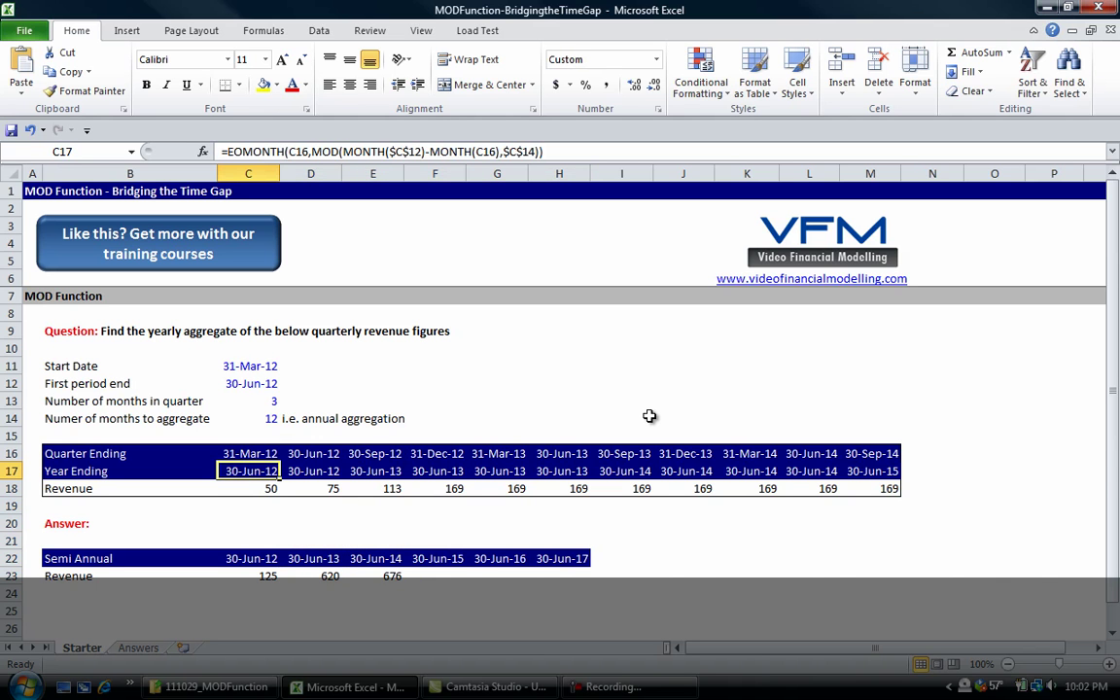
key(Right)
key(Left)
key(Up)
key(Up)
key(Up)
text(6)
key(Return)
key(Up)
key(Right)
key(Right)
key(Left)
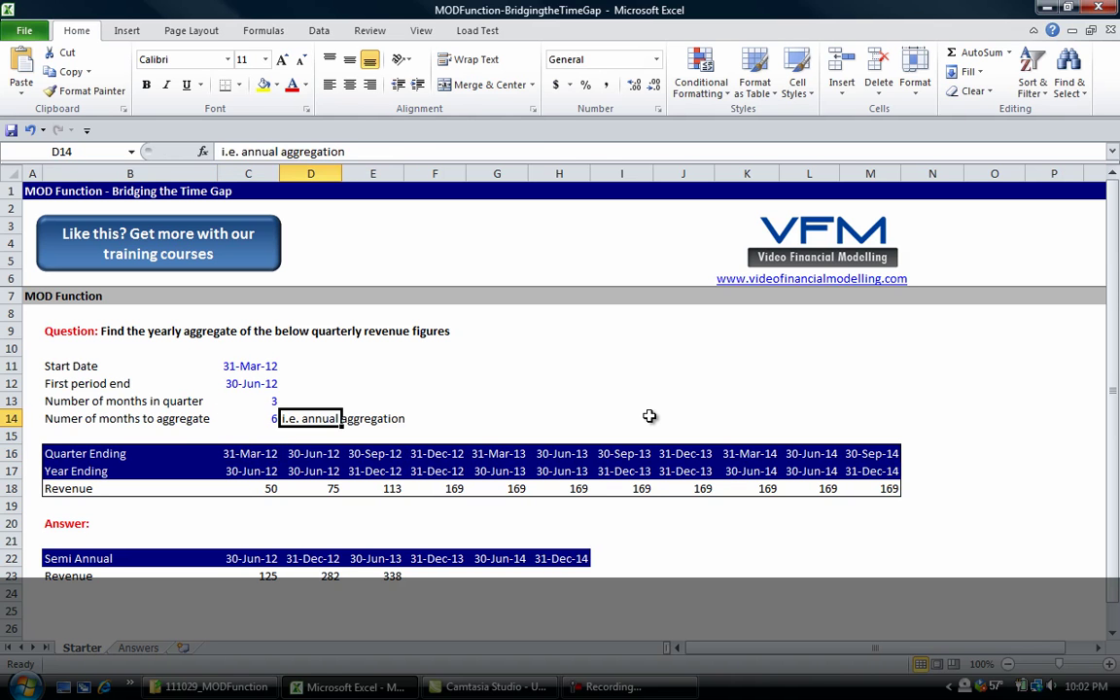
Step: Extend the answer's revenue by filling the SUMIF formula in E23 across to H23
key(Down)
key(Down)
key(Down)
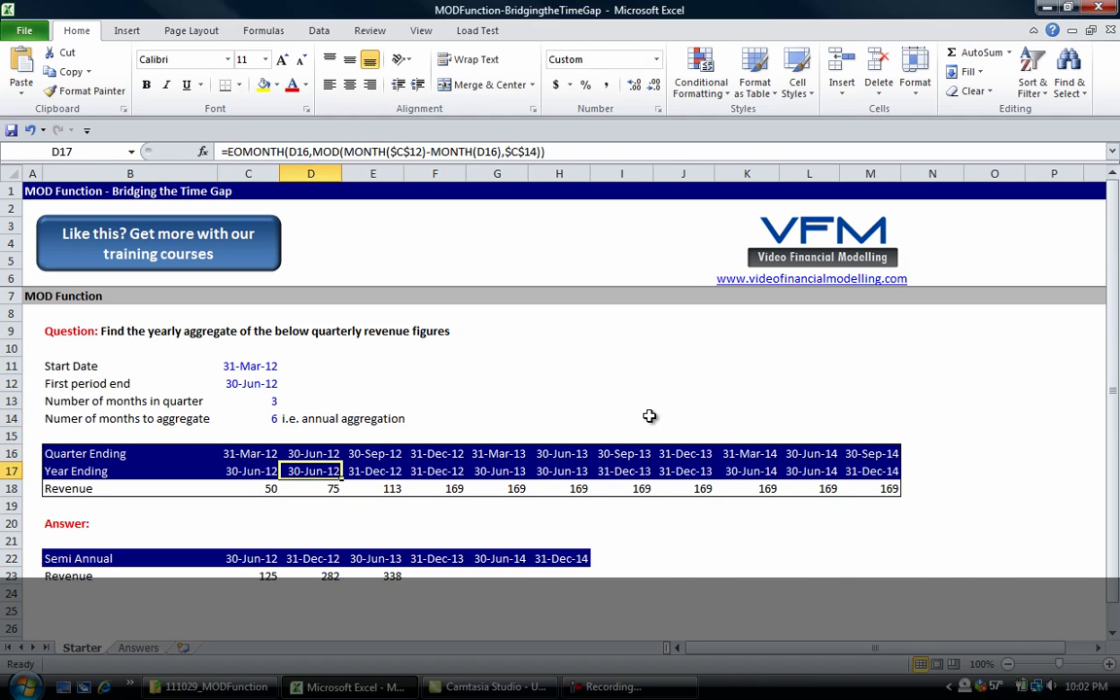
key(Left)
key(Down)
key(Right)
key(Right)
key(Down)
key(Down)
key(Right)
key(Down)
key(Right)
key(Right)
key(Down)
key(Left)
key(Left)
key(Left)
key(Down)
key(shift+Right)
key(shift+Right)
key(shift+Right)
key(ctrl+r)
key(Left)
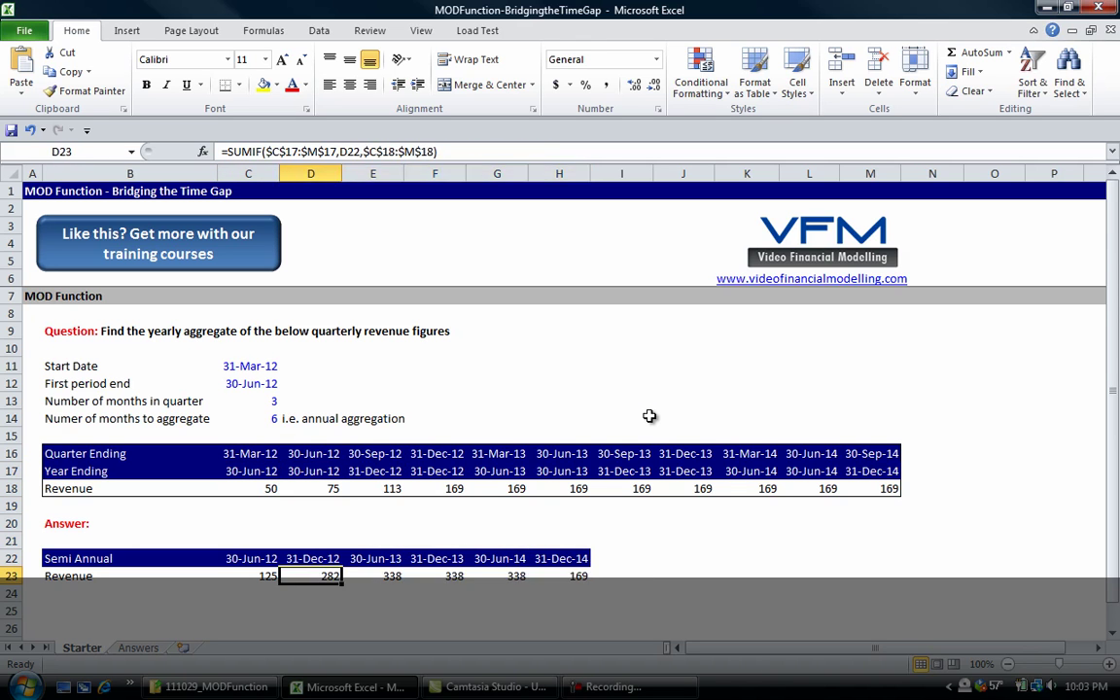
Step: Select the answer's revenue cells C23:H23 to check the semi-annual results together
key(Left)
key(shift+Right)
key(shift+Right)
key(shift+Right)
key(shift+Right)
key(shift+Right)
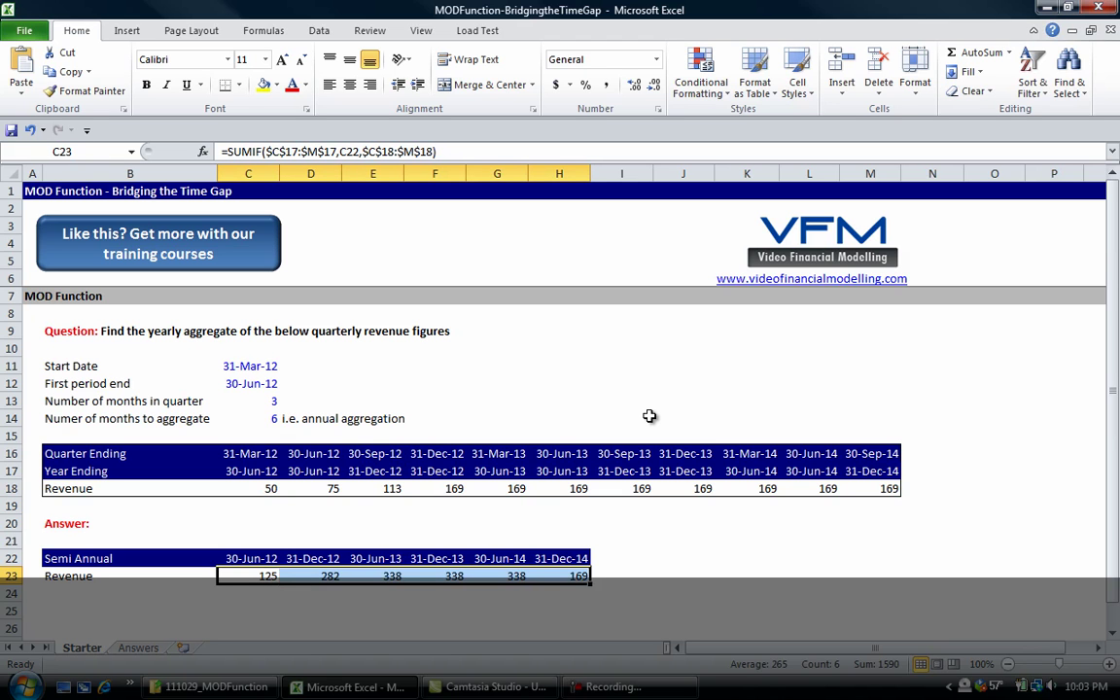
Step: Review the months-to-aggregate input in row 14 and inspect the EOMONTH and MOD formula in C17
key(Up)
key(Up)
key(Up)
key(Up)
key(Up)
key(Up)
key(Up)
key(Up)
key(Up)
key(Left)
key(Up)
key(Right)
key(Down)
key(Down)
key(Down)
key(Down)
key(Right)
key(Up)
key(Down)
key(Right)
key(Right)
key(Left)
key(Left)
key(Left)
key(Up)
key(Up)
key(Up)
key(Left)
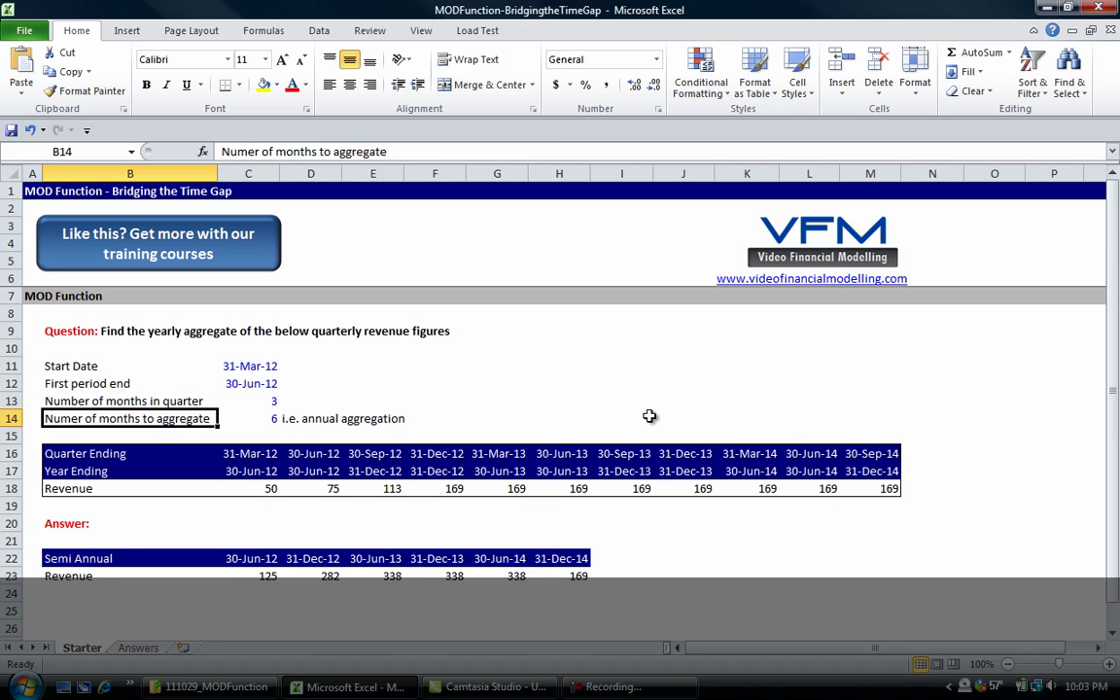
key(Right)
key(Down)
key(Down)
key(Down)
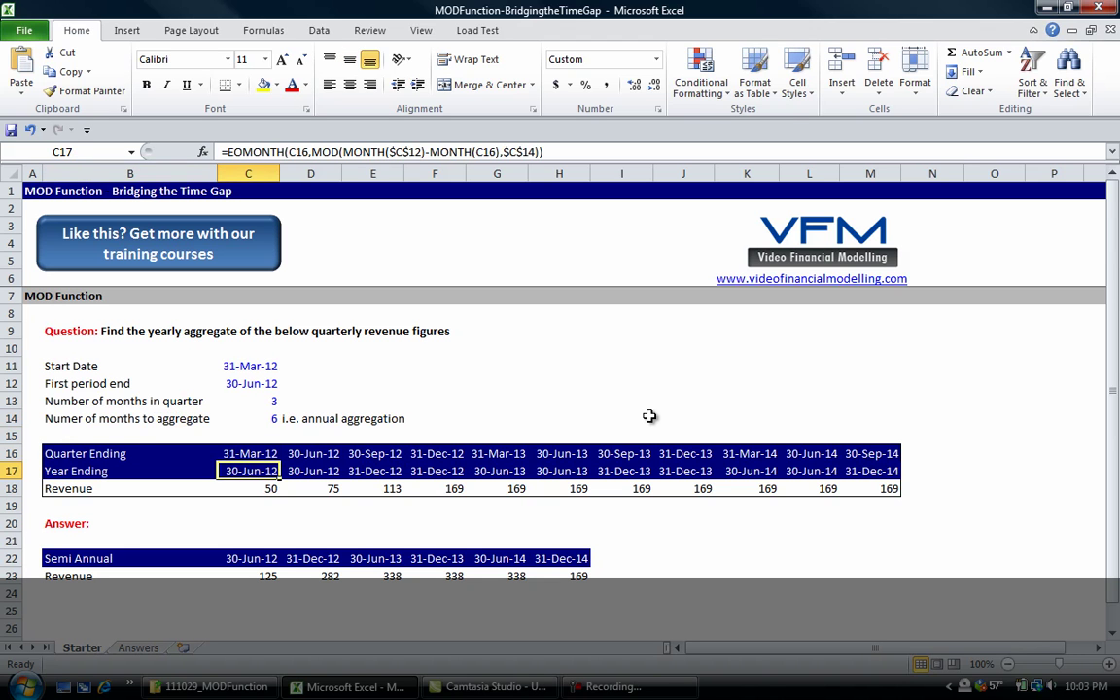
key(F2)
key(Return)
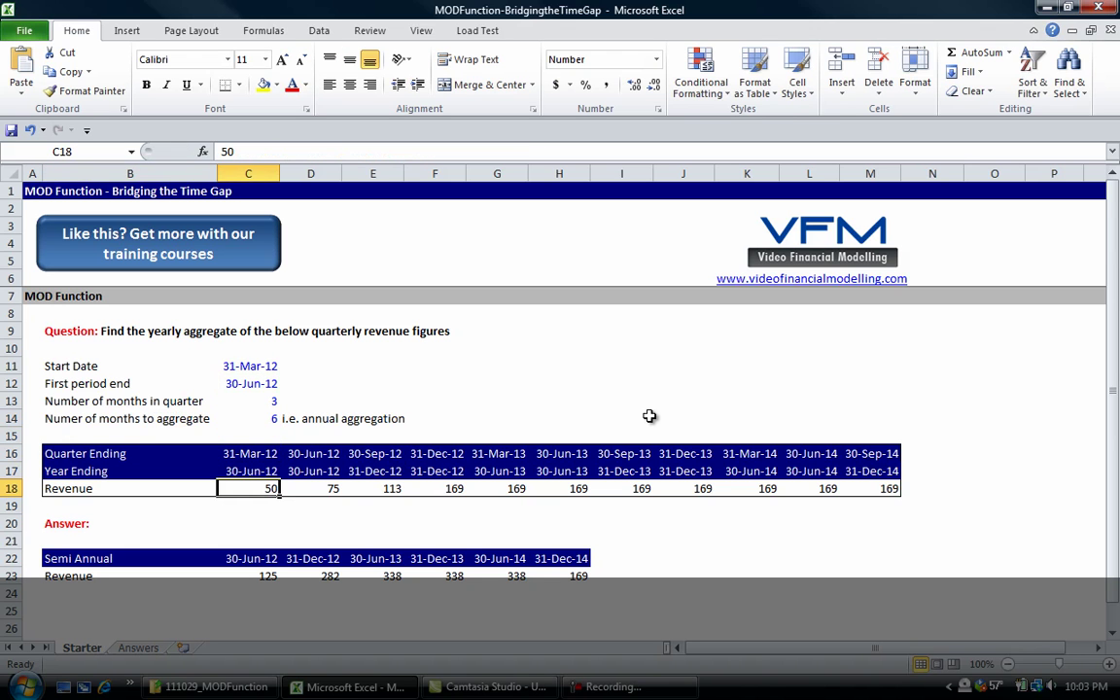
Step: Rename the Year Ending label in B17 as Semi-Annual
key(Up)
key(Left)
key(Left)
key(Right)
text(Semi-Annual)
key(Return)
key(Up)
key(Right)
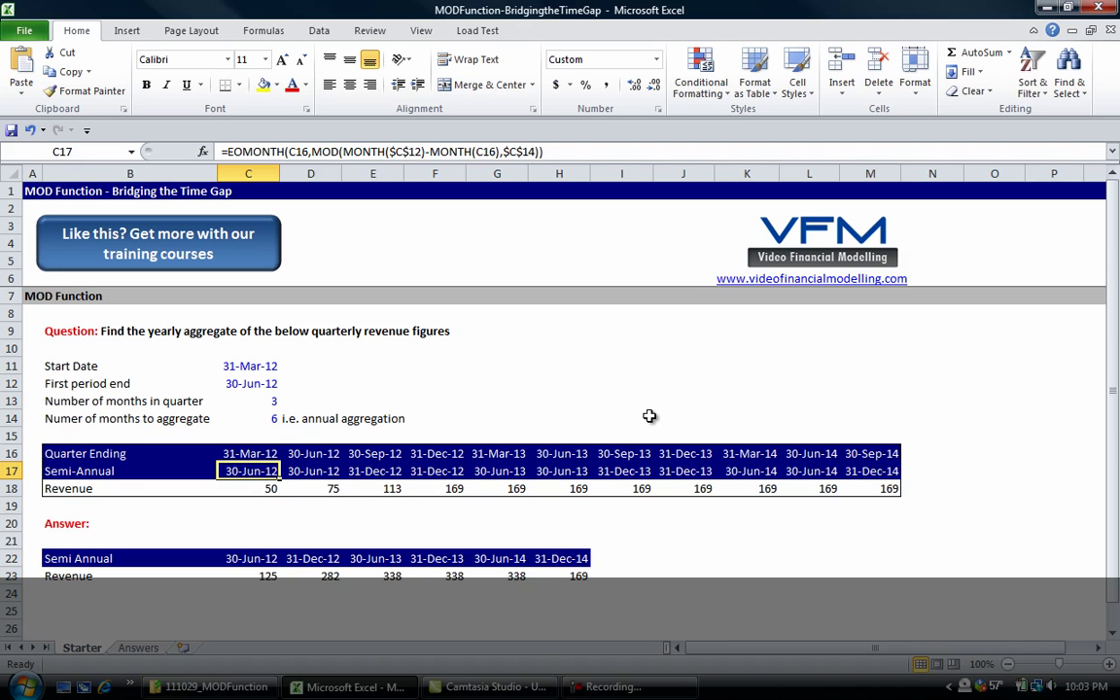
Step: Examine the semi-annual period end dates across row 17 and compare them with the answer's heading row 22
key(Right)
key(Left)
key(Right)
key(Right)
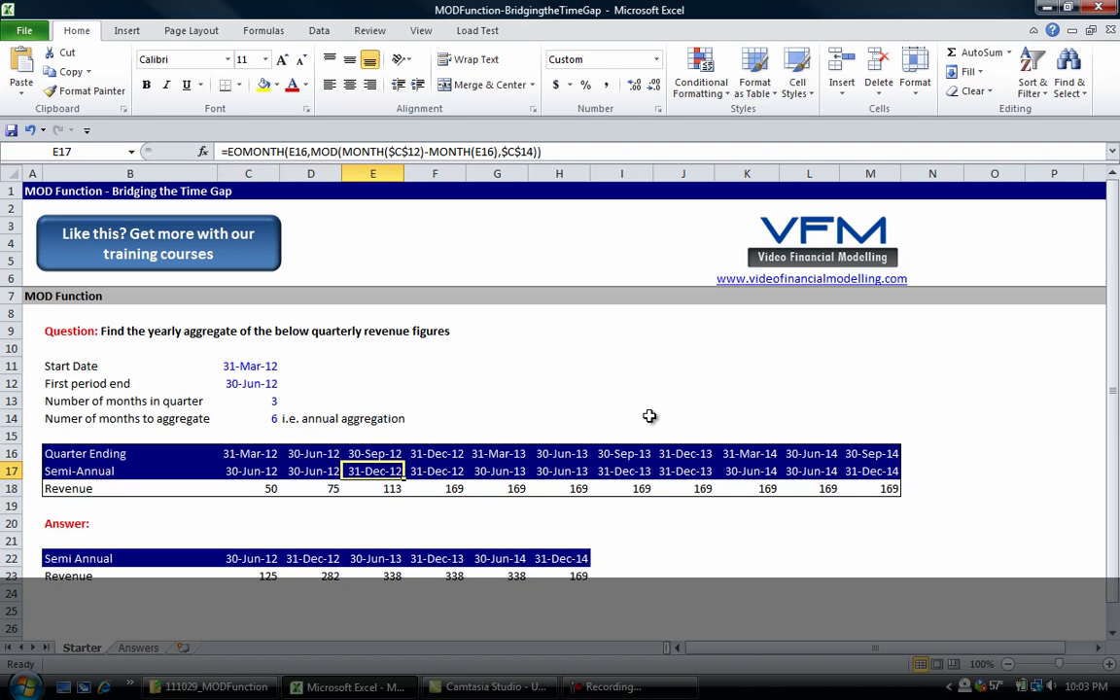
key(Right)
key(Right)
key(Right)
key(Right)
key(Right)
key(Right)
key(Right)
key(Right)
key(Right)
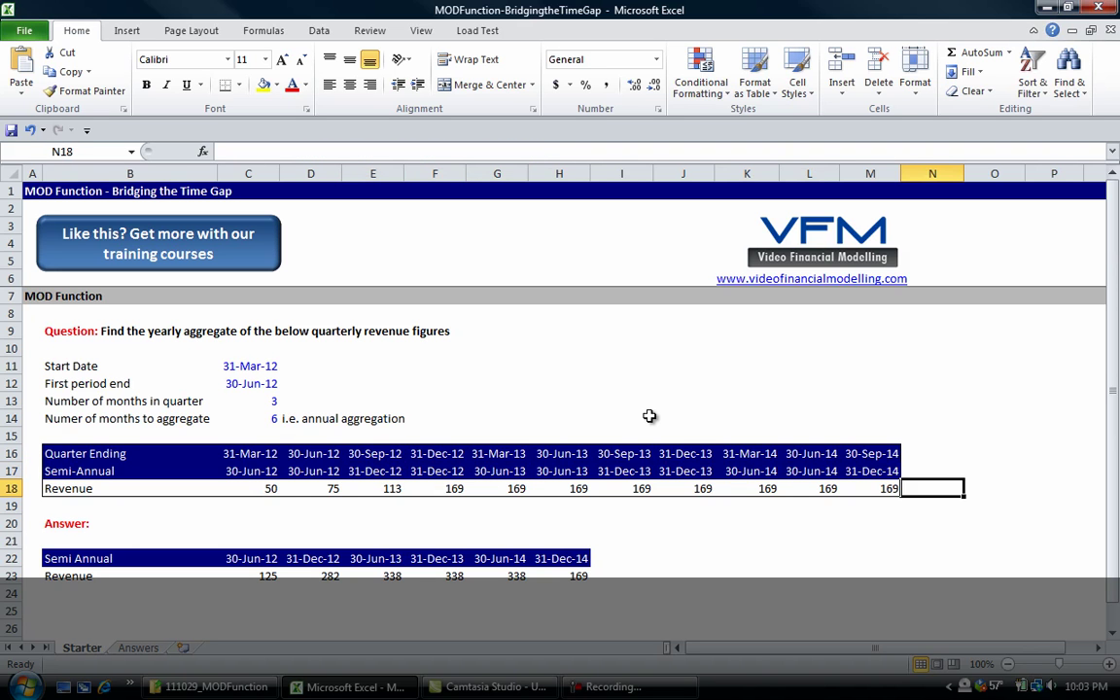
key(Down)
key(Down)
key(Left)
key(Left)
key(Left)
key(Left)
key(Left)
key(Left)
key(Left)
key(Left)
key(Left)
key(Down)
key(Left)
key(Left)
key(Down)
key(Left)
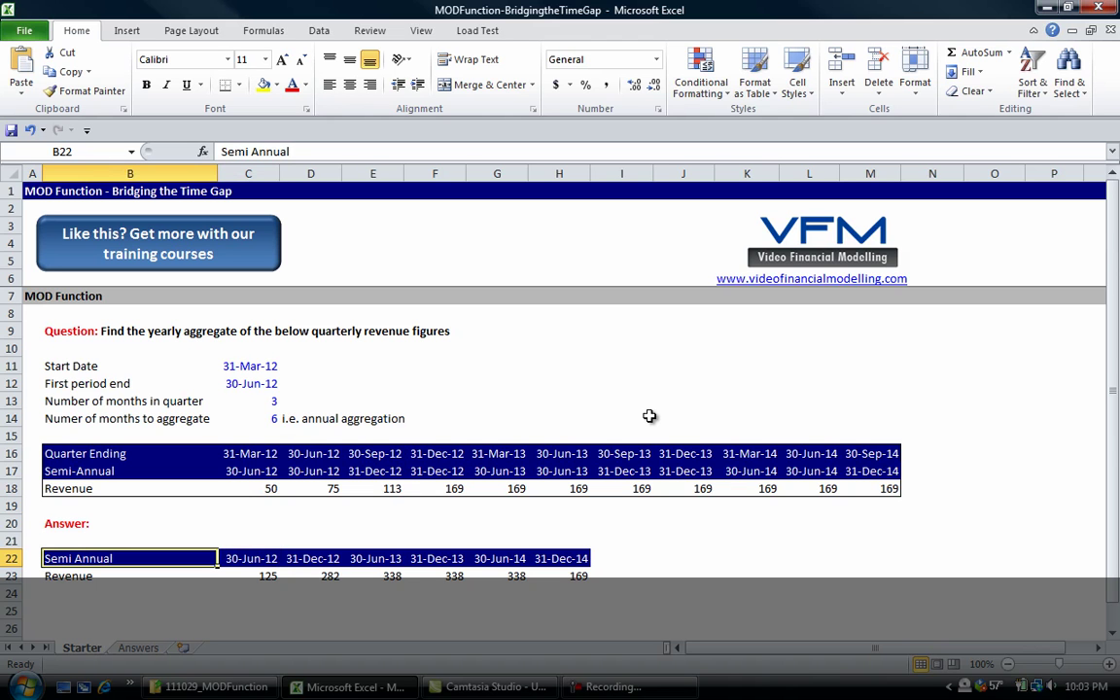
Step: Select the first two quarterly revenues in C18:D18 to check their sum against the answer's first period
key(Right)
key(Up)
key(Up)
key(Up)
key(Up)
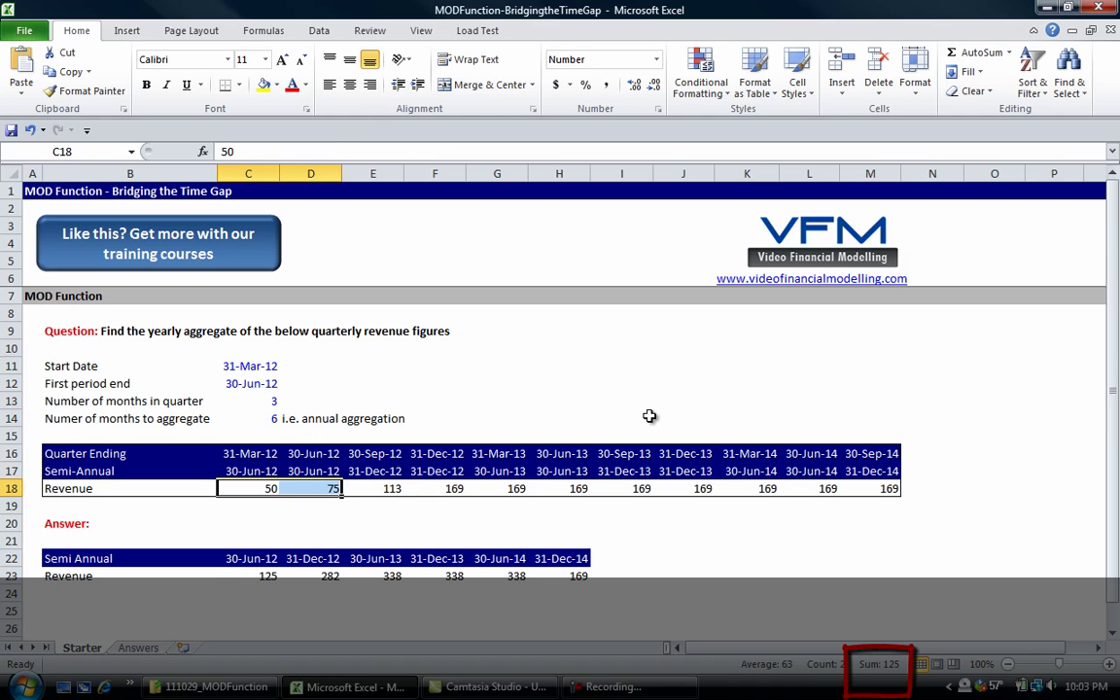
Step: Highlight the first semi-annual revenue result in C23 with yellow fill
key(Down)
key(Down)
key(Down)
key(Down)
key(Down)
key(alt+h)
key(h)
key(Return)
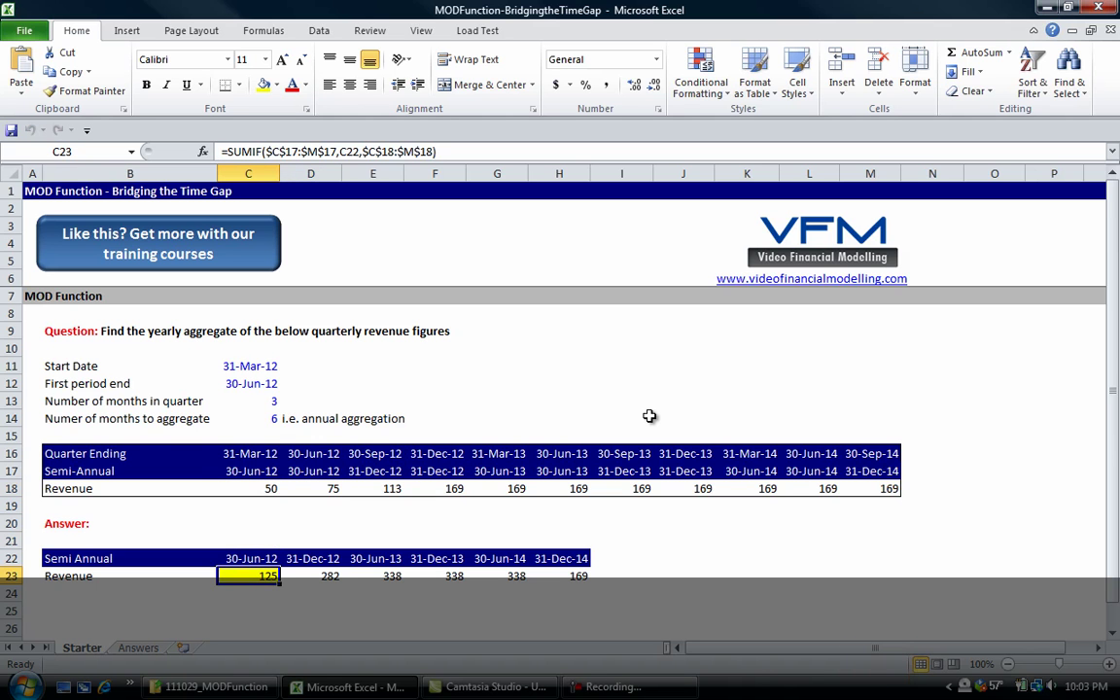
Step: Select the quarterly revenues in E18:F18 to check their sum against the answer's second period
key(Up)
key(Right)
key(Right)
key(Up)
key(Up)
key(Up)
key(Up)
key(Up)
key(Down)
key(shift+Right)
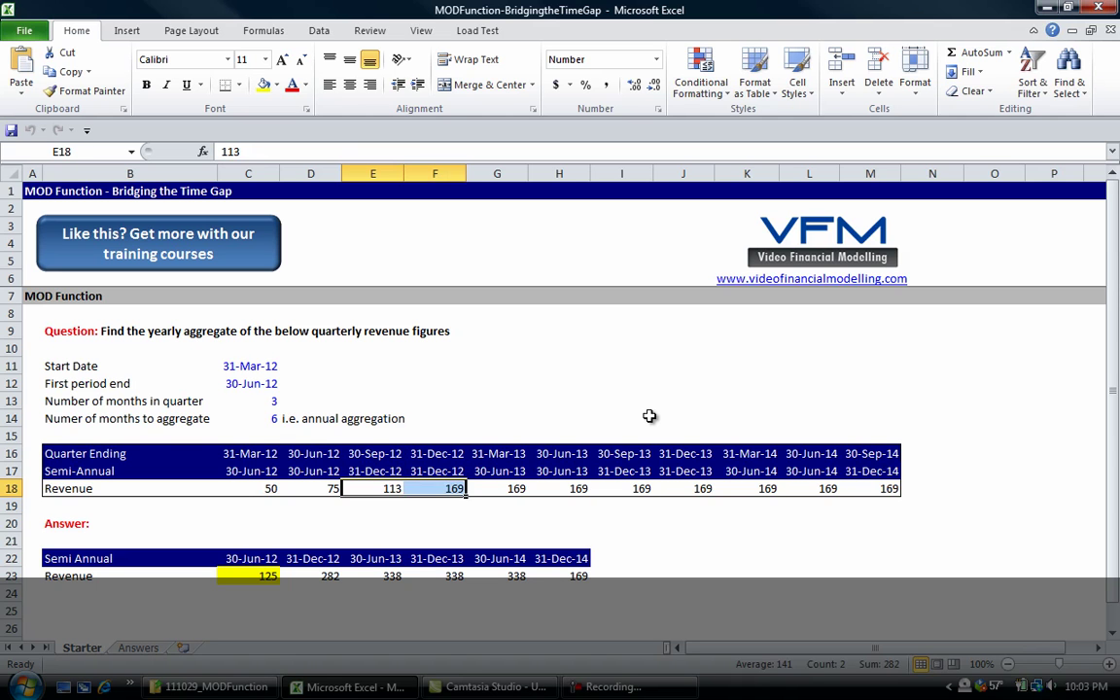
Step: Check the second semi-annual revenue result in D23 against the selected quarterly figures
key(Down)
key(Down)
key(Left)
key(Down)
key(Down)
key(Down)
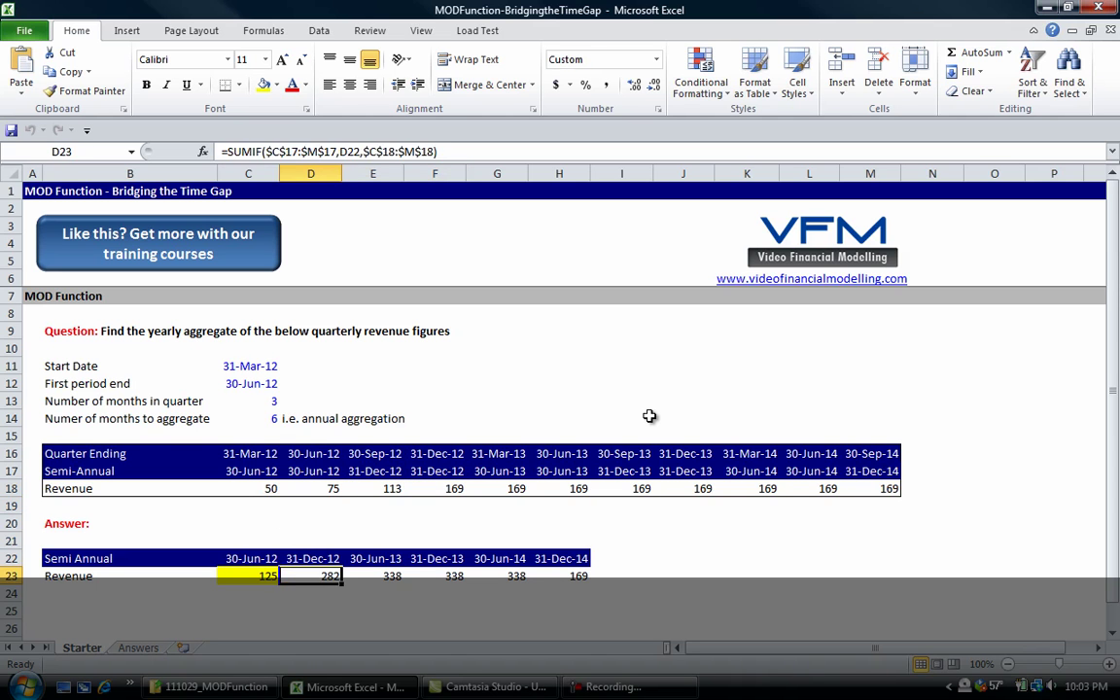
Step: Clear the yellow highlight from C23 and set the number of months to aggregate in C14 to 12
key(Left)
key(Up)
key(Up)
key(Up)
key(Left)
key(Up)
key(Up)
key(Up)
key(Right)
key(Up)
key(Up)
key(Up)
text(12)
key(Return)
key(Up)
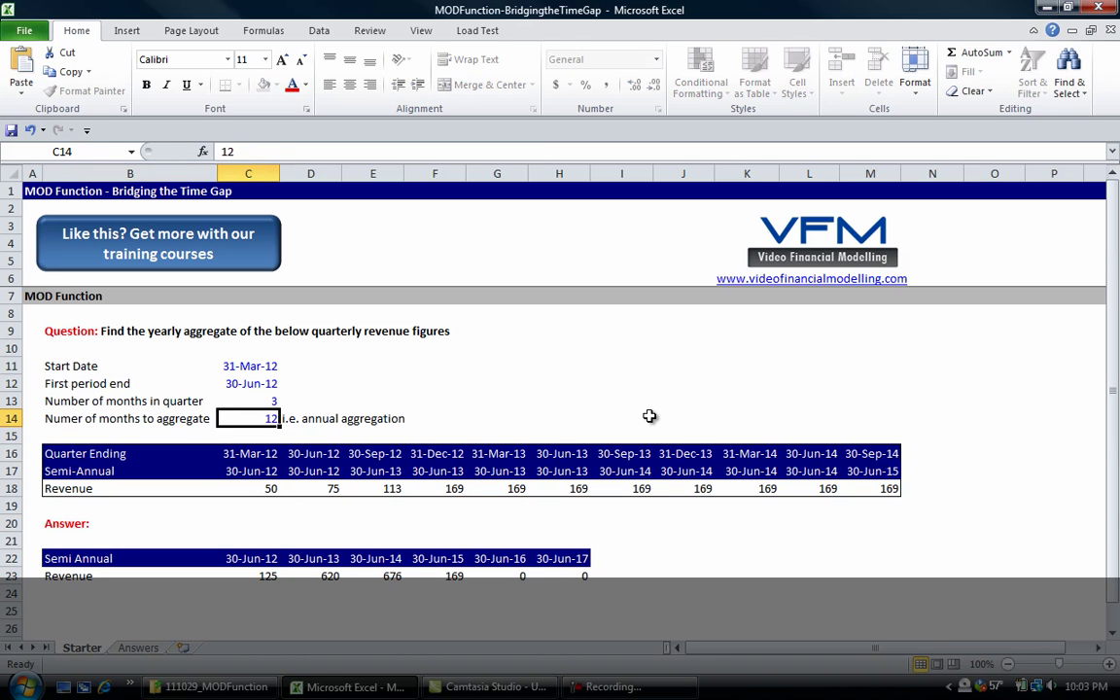
Step: Change the first period end date in C12 to 12/31/2012
key(Up)
key(Up)
key(F2)
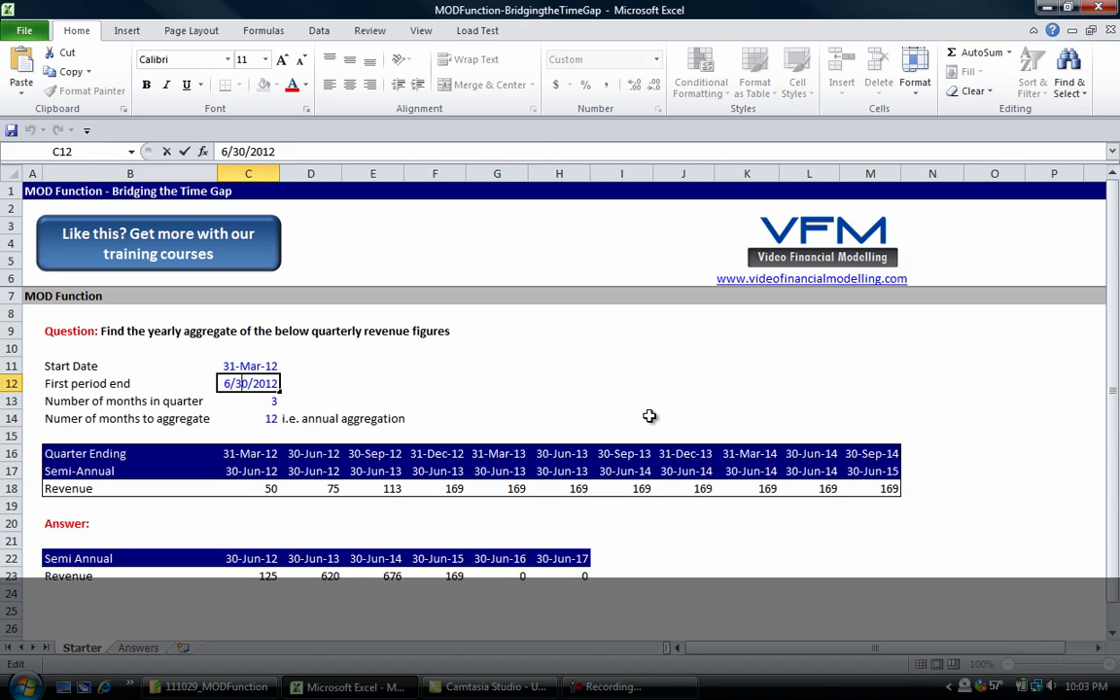
key(BackSpace)
text(1)
key(Left)
key(Left)
key(BackSpace)
text(12)
key(Return)
Step: Clear the surplus period columns F22:H23 from the answer table
key(Down)
key(Down)
key(Down)
key(Down)
key(Down)
key(Down)
key(Down)
key(Right)
key(Down)
key(Right)
key(Right)
key(shift+Down)
key(shift+Down)
key(shift+Right)
key(shift+Right)
key(shift+Right)
key(Delete)
Step: Rename the answer table's heading label in B22 as "Year Ending"
key(Left)
key(Down)
key(Left)
key(Left)
key(Left)
text(Ann)
key(BackSpace)
key(BackSpace)
key(BackSpace)
text(Year Ending)
key(ctrl+Return)
Step: Copy the "Year Ending" label from B22 over the period label in B17
key(ctrl+c)
key(Up)
key(Up)
key(Up)
key(Up)
key(Up)
key(Up)
key(Down)
key(ctrl+v)
key(Right)
key(Escape)
Step: Examine the year-ending dates in row 17 and the annual revenue totals in the answer table
key(Down)
key(Down)
key(Down)
key(Down)
key(Up)
key(Up)
key(Up)
key(Down)
key(Down)
key(Down)
key(Down)
key(Down)
key(Down)
key(Down)
key(Up)
key(Up)
key(Up)
key(Up)
key(Up)
key(Up)
key(Up)
key(ctrl+shift+Right)
key(Left)
key(Down)
key(Down)
key(Down)
key(Down)
key(Down)
key(Down)
key(Down)
key(Down)
key(Down)
key(Down)
key(Down)
key(Down)
key(Down)
key(Down)
key(Down)
key(Down)
key(Up)
key(Up)
key(Up)
key(Up)
key(Up)
key(Up)
key(Up)
key(Up)
key(Up)
key(Up)
key(Up)
key(Up)
key(Up)
key(Up)
key(Up)
key(Up)
key(Up)
key(Up)
key(Up)
key(Up)
key(Up)
key(Up)
key(Up)
Step: Open the year-ending formula in C17 and select its EOMONTH and MOD expression to review it
key(Down)
key(Down)
key(Down)
key(Down)
key(Down)
key(Down)
key(Right)
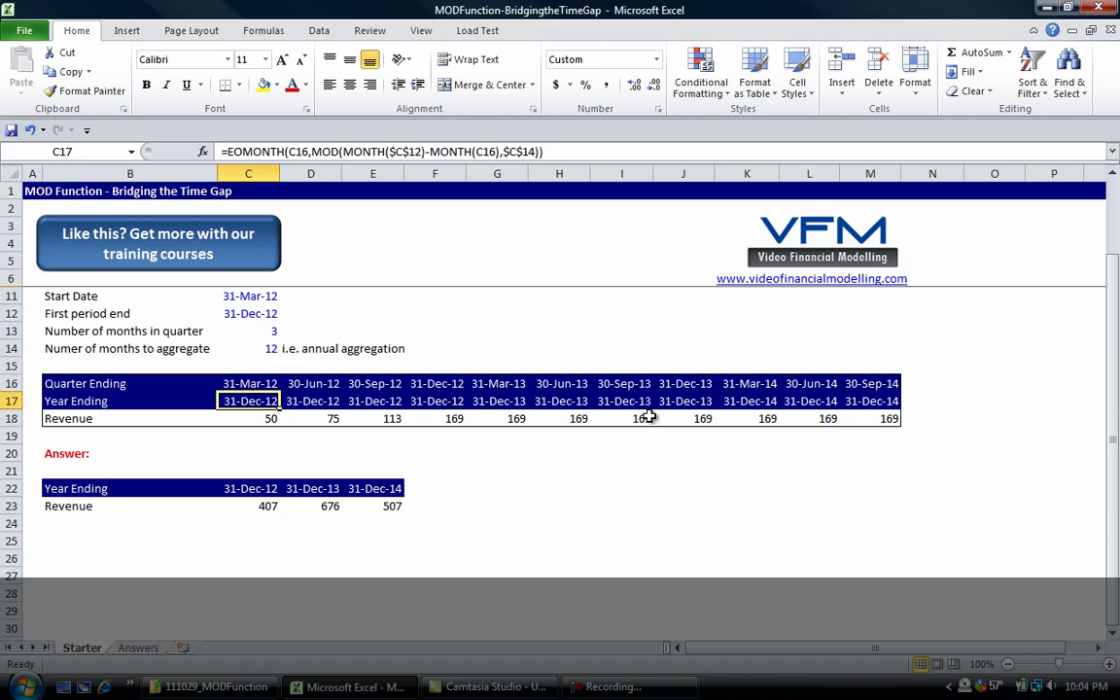
key(F2)
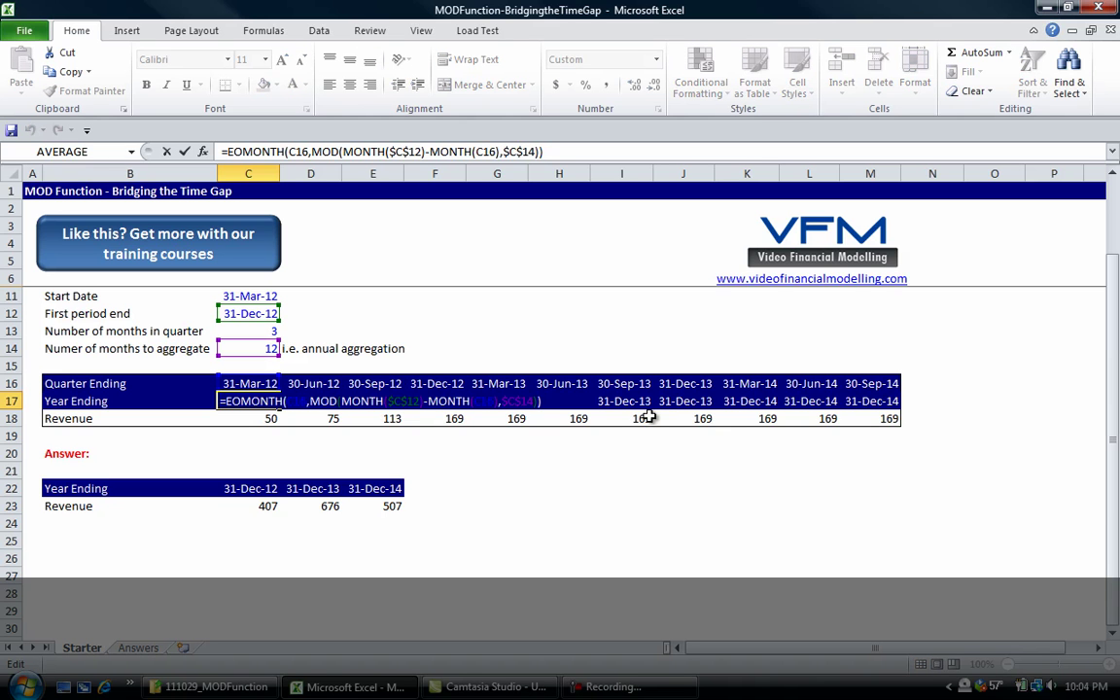
key(ctrl+shift+Left)
key(ctrl+shift+Left)
key(ctrl+shift+Left)
key(ctrl+shift+Left)
key(ctrl+shift+Left)
key(ctrl+shift+Left)
key(ctrl+shift+Left)
key(ctrl+shift+Left)
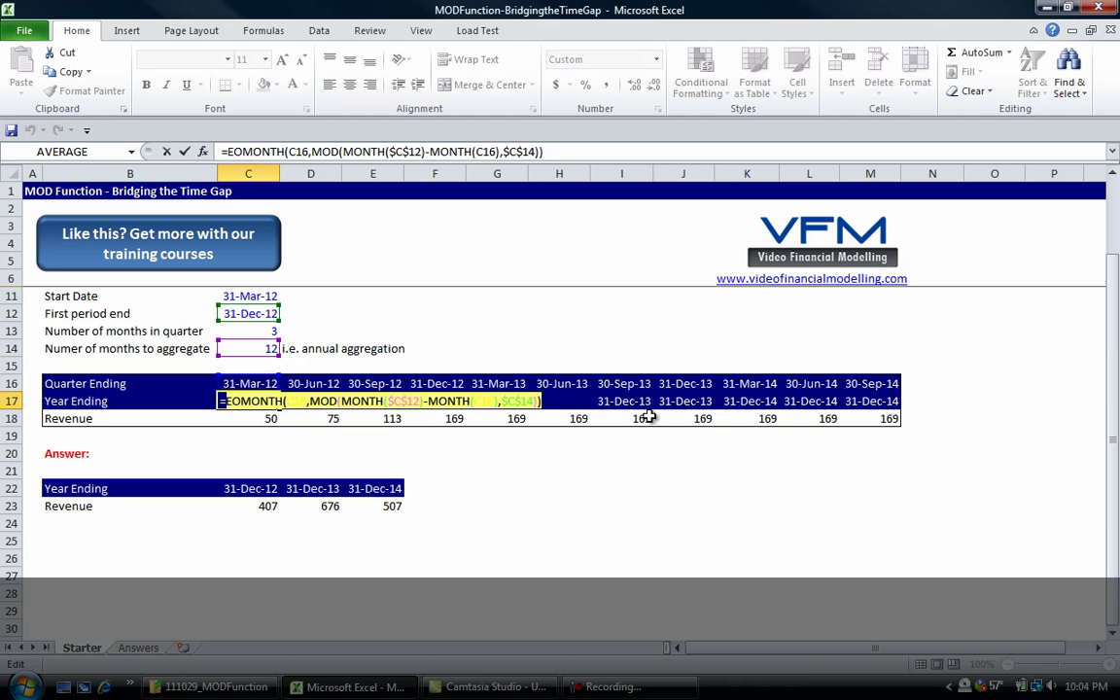
Step: Enter the year-ending formula =EOMONTH(C16,MOD(MONTH($C$12)-MONTH(C16),$C$14)) in C25, below the answer table
key(Return)
key(Down)
key(Down)
key(Down)
key(Down)
key(Down)
key(Down)
key(Down)
text(=C12)
key(Return)
key(Down)
key(Down)
key(Down)
key(Down)
key(Down)
key(Down)
key(Down)
key(Up)
key(Up)
key(Up)
key(Up)
key(Up)
key(Up)
key(Up)
key(Up)
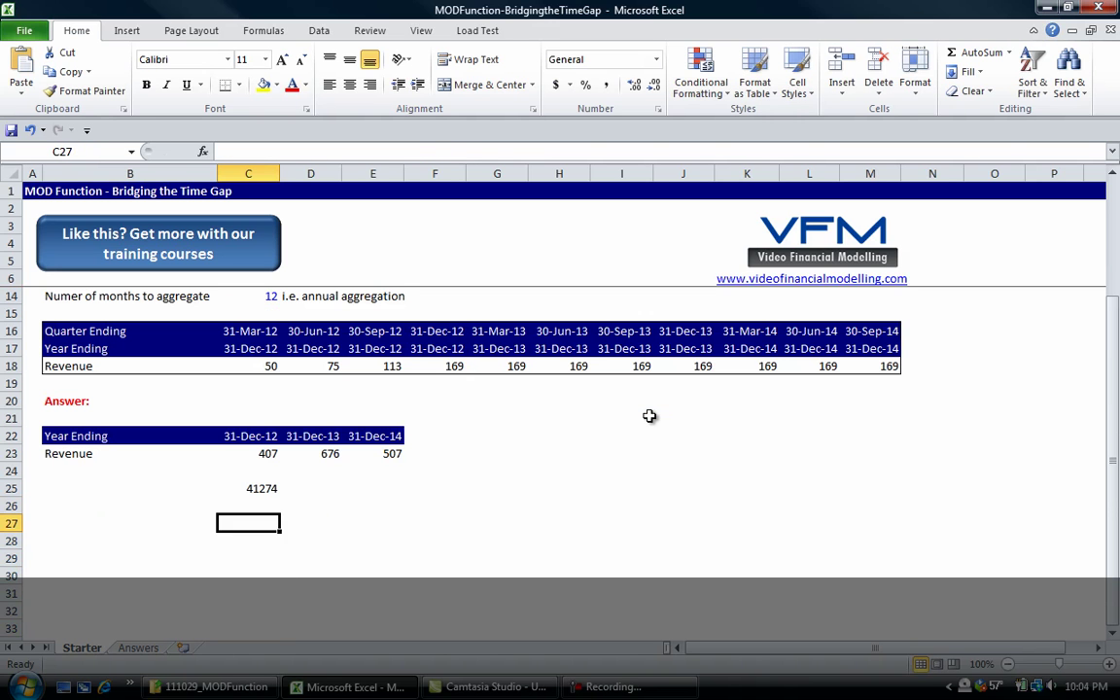
Step: Copy the MOD part of the C25 formula into C27 as =MOD(MONTH($C$12)-MONTH(C16),$C$14)
key(F2)
key(Left)
key(shift+ctrl+Left)
key(shift+ctrl+Left)
key(shift+ctrl+Left)
key(shift+ctrl+Left)
key(shift+ctrl+Left)
key(shift+ctrl+Left)
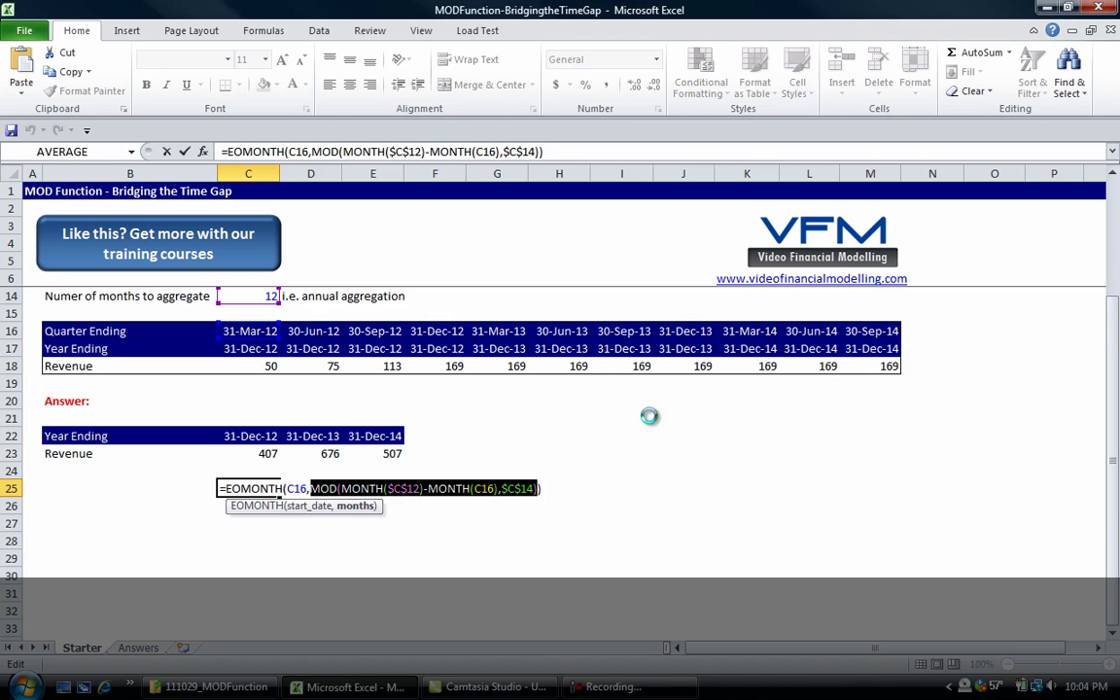
key(Return)
key(Return)
text(=)
key(ctrl+v)
key(Return)
key(Up)
key(Right)
key(Left)
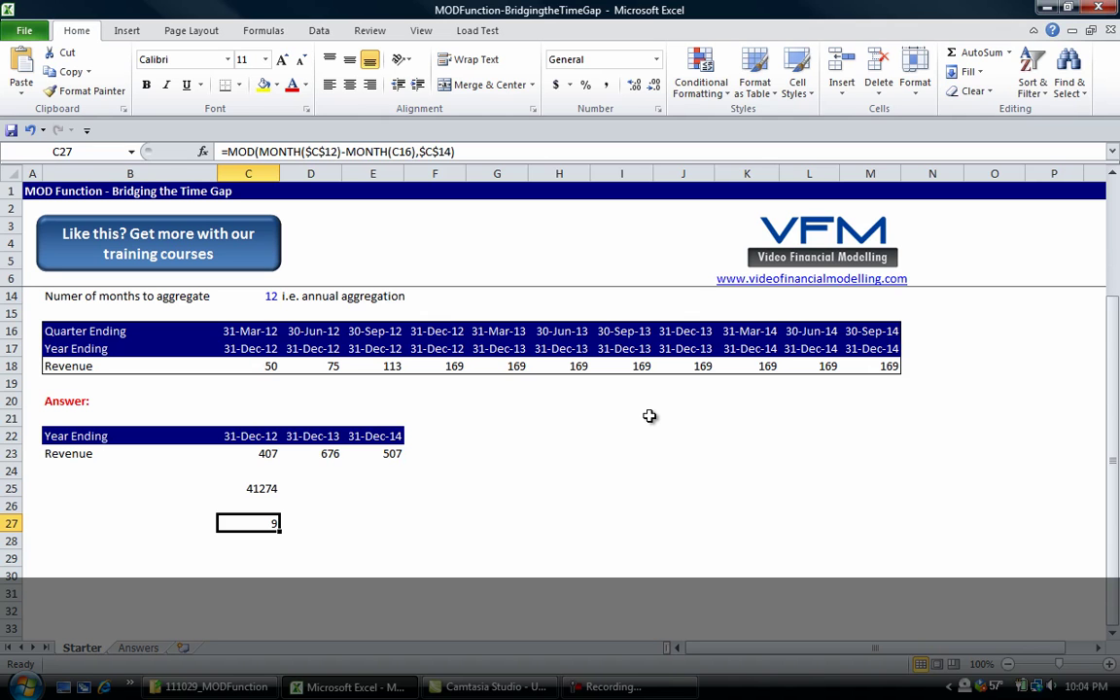
Step: Copy the number argument of the MOD formula in C27 into C28 as =MONTH($C$12)-MONTH(C16)
key(F2)
key(Left)
key(Left)
key(Left)
key(Left)
key(Left)
key(Left)
key(Left)
key(shift+Left)
key(shift+Left)
key(shift+Left)
key(shift+Left)
key(shift+Left)
key(shift+Left)
key(shift+Left)
key(shift+Left)
key(shift+Left)
key(shift+Left)
key(shift+Left)
key(shift+Left)
key(shift+Left)
key(shift+Left)
key(shift+Left)
key(shift+Left)
key(shift+Left)
key(shift+Left)
key(shift+Left)
key(shift+Left)
key(Return)
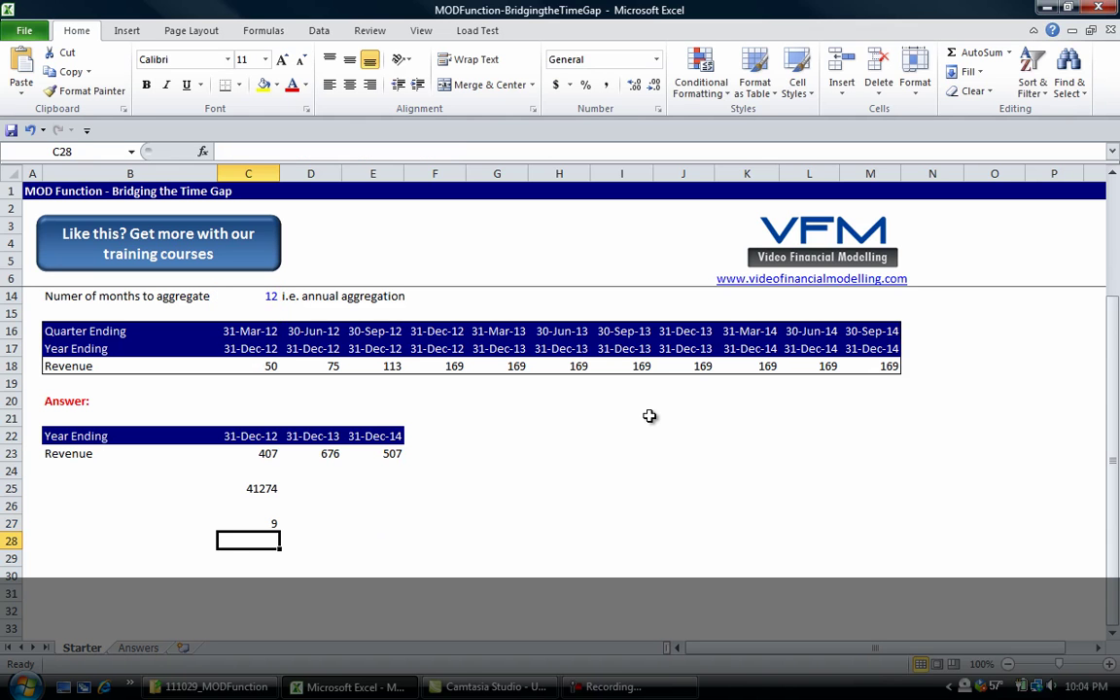
key(ctrl+v)
key(Return)
Step: Pick out the divisor argument of the MOD formula in C27 and enter a reference to C14 in C29
key(Up)
key(Up)
key(F2)
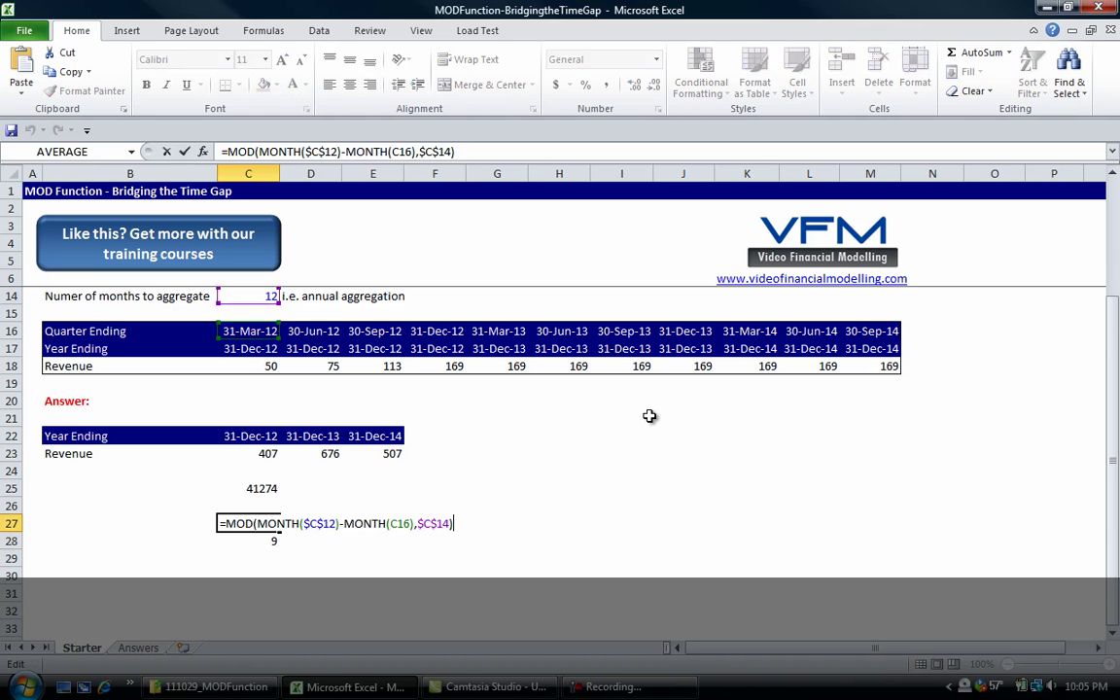
key(Left)
key(Left)
key(Left)
key(Left)
key(Left)
key(Left)
key(shift+Right)
key(shift+Right)
key(shift+Right)
key(shift+Right)
key(shift+Right)
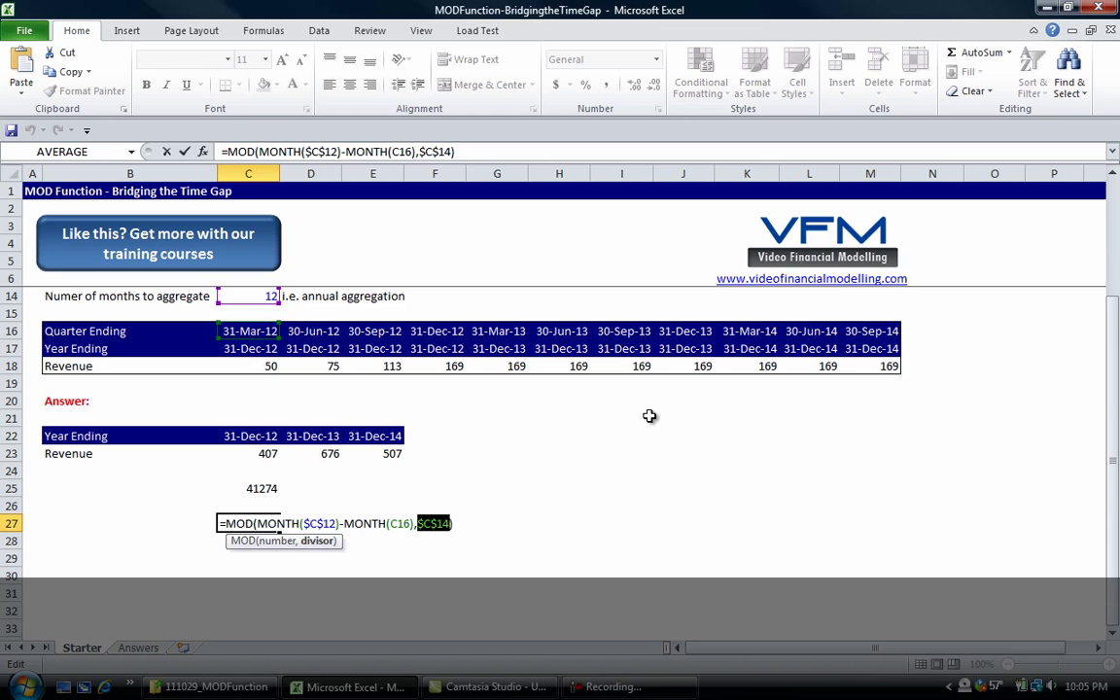
key(Return)
key(Down)
text(=)
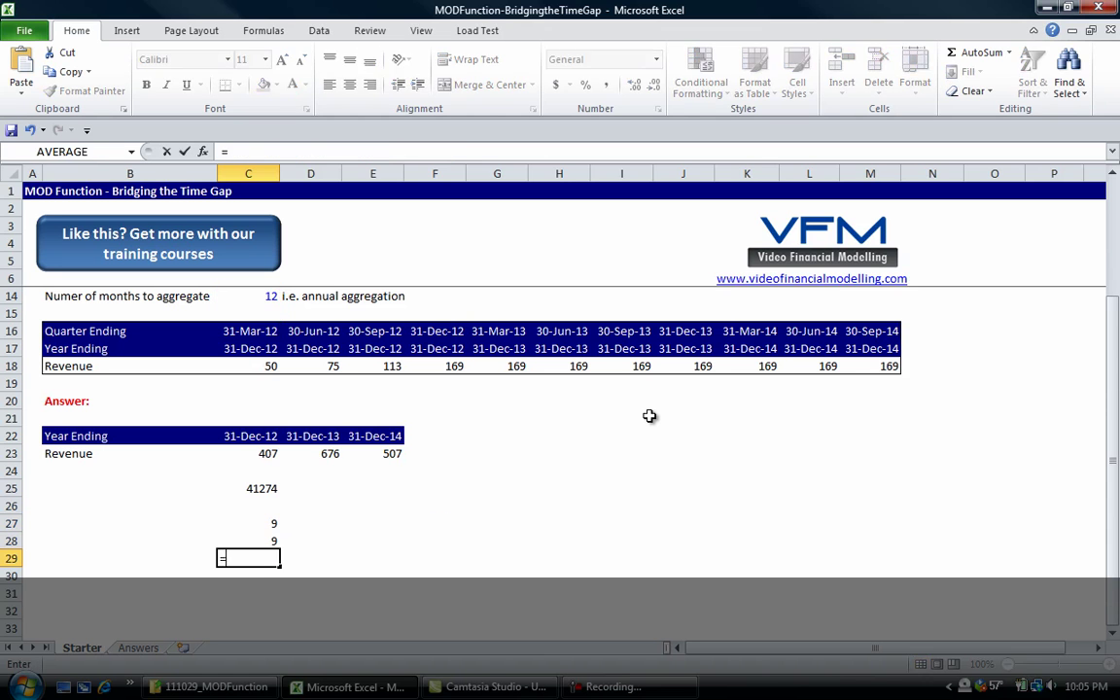
text(C14)
key(Return)
Step: Label the two extracted MOD arguments as "Divisor" in B29 and "Number" in B28
key(Up)
key(Left)
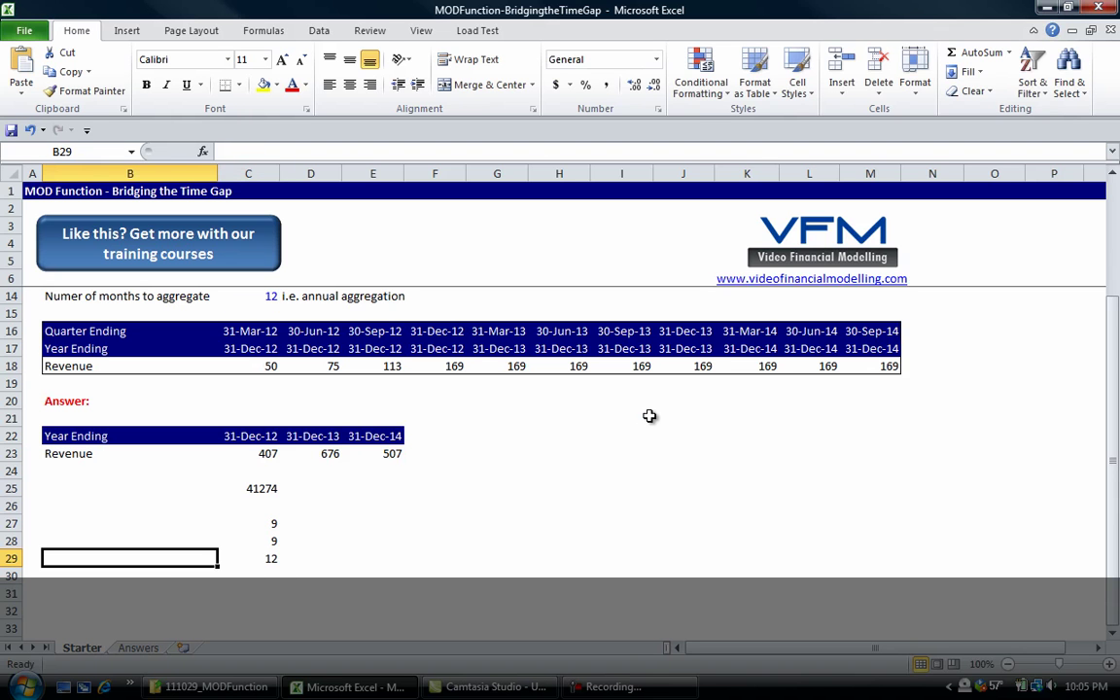
text(Divisor)
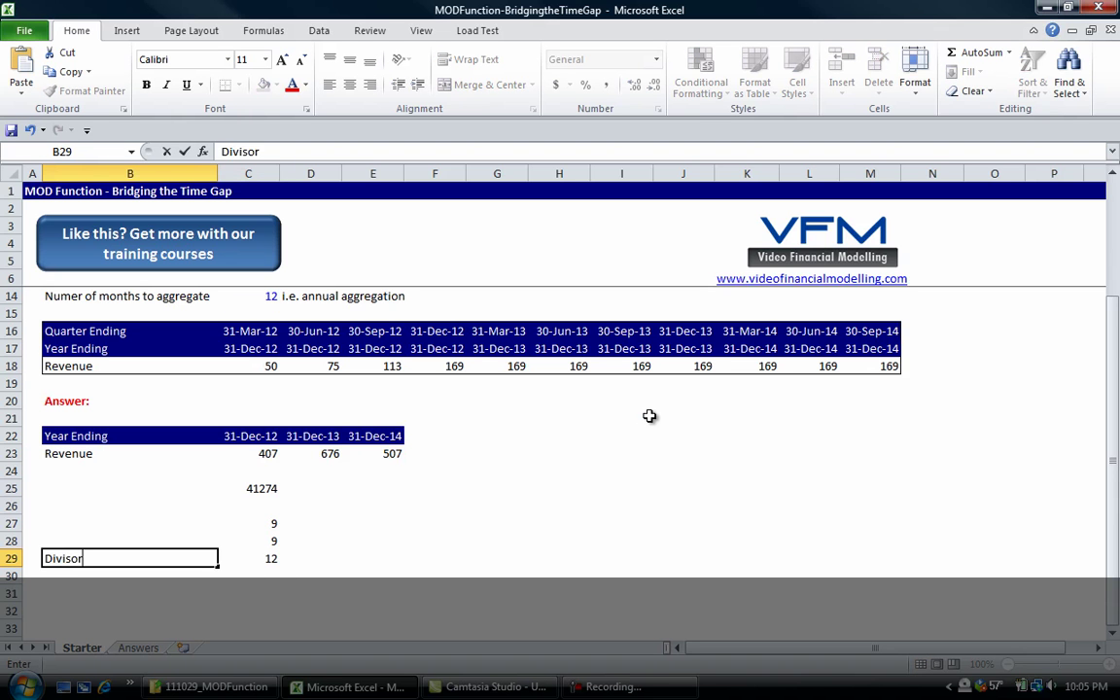
key(Return)
key(Up)
key(Up)
text(Num)
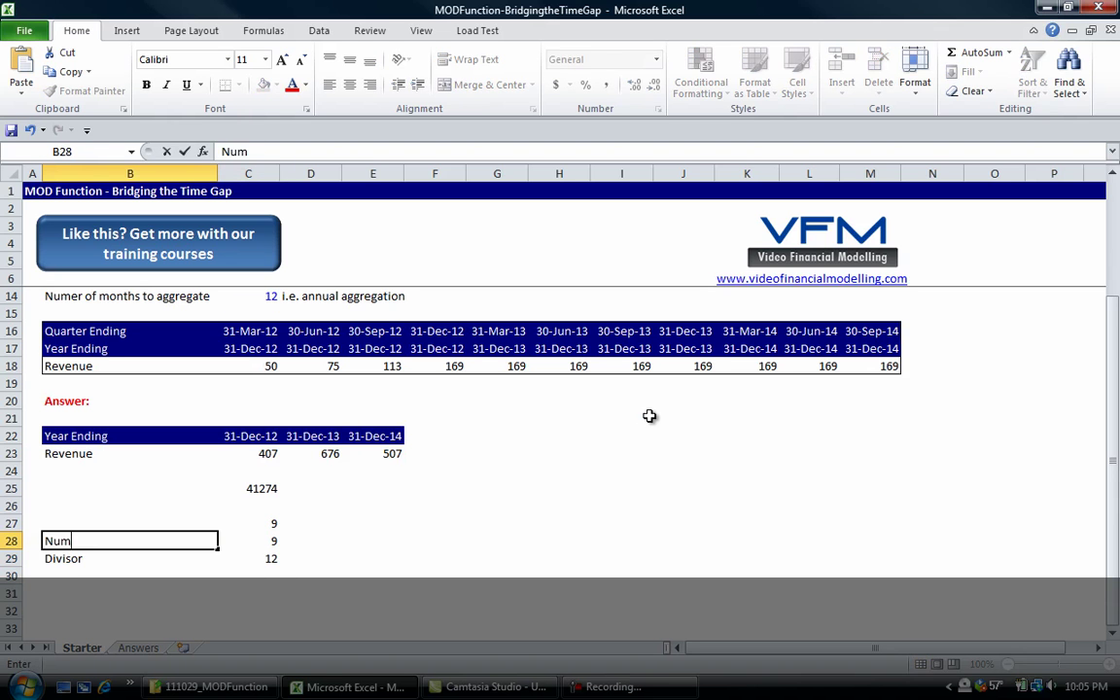
text(ber)
key(Return)
Step: Replace MONTH($C$12) with 12 in the C28 formula so that it reads =12-MONTH(C16)
key(Up)
key(Right)
key(F2)
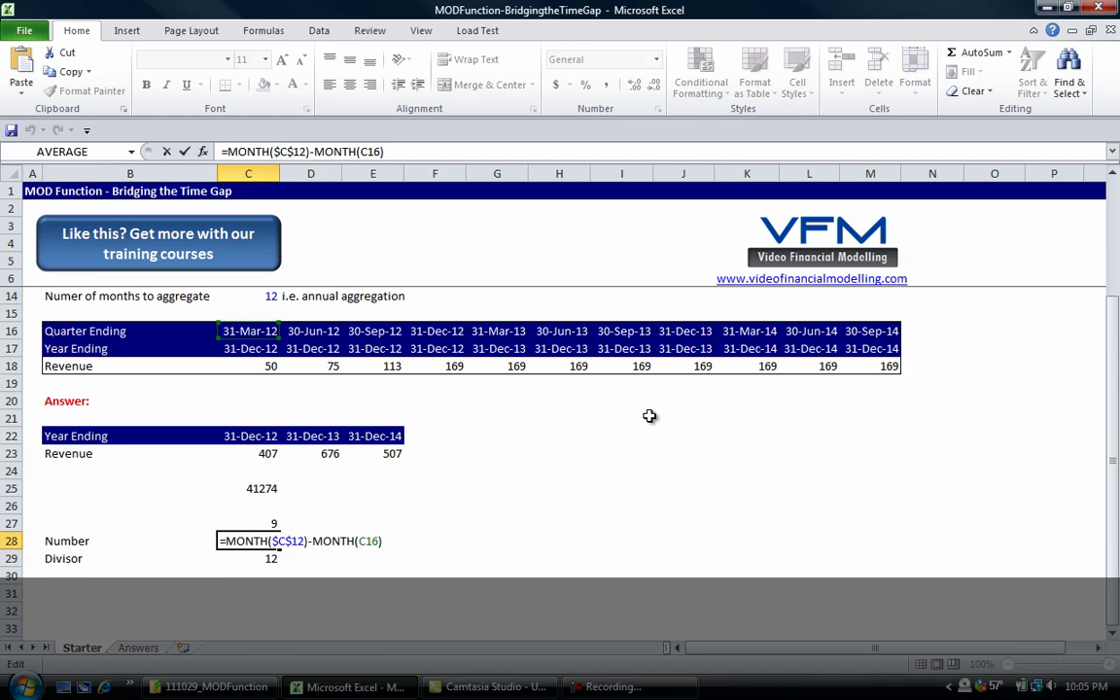
key(shift+Left)
key(shift+Left)
key(shift+Left)
key(shift+Left)
key(shift+Left)
key(shift+Left)
key(shift+Left)
key(shift+Left)
key(shift+Left)
key(shift+Left)
key(shift+Left)
key(shift+Left)
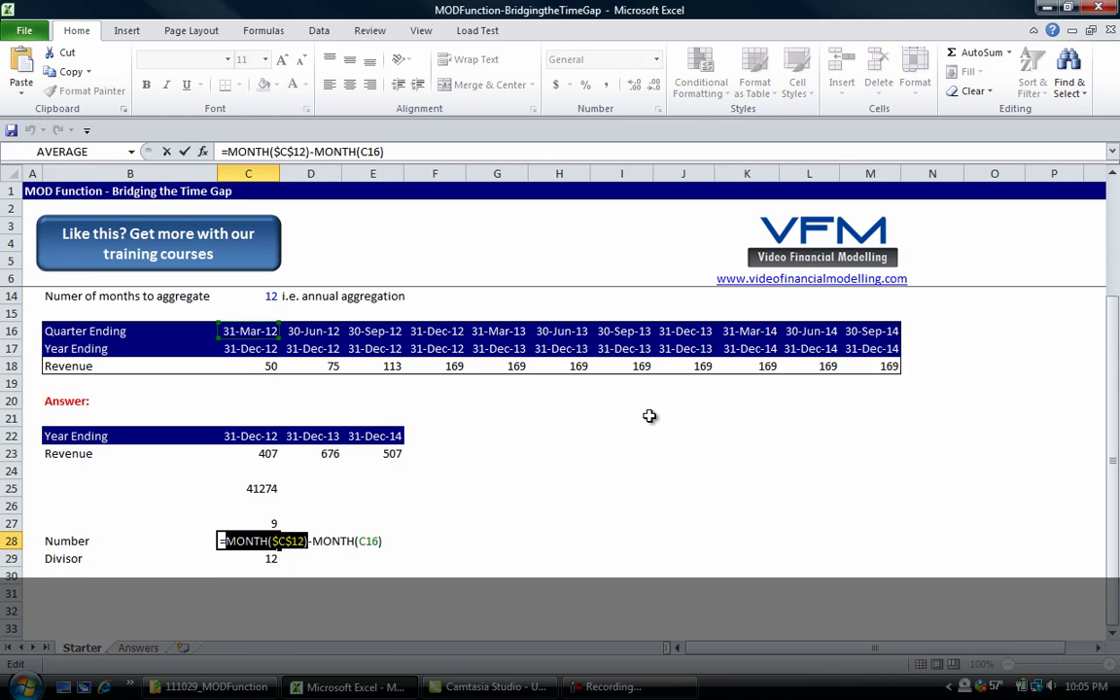
text(12)
key(Right)
key(Right)
key(Right)
key(Right)
key(Right)
key(Right)
key(Right)
key(Right)
key(Right)
key(Right)
key(Right)
key(Right)
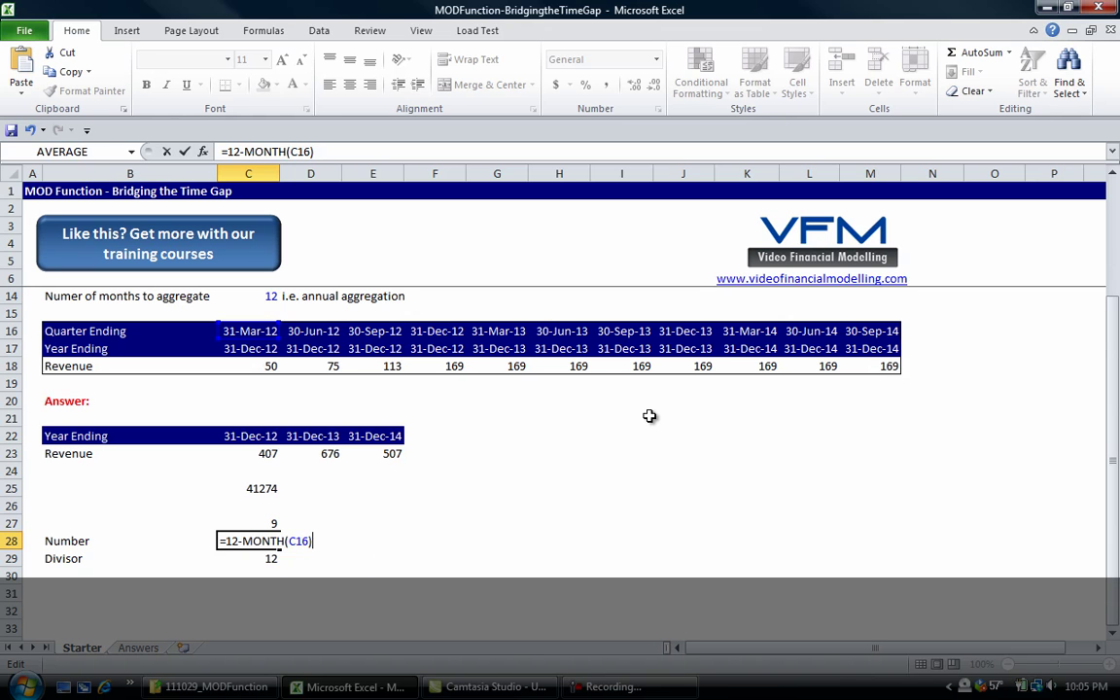
key(Return)
Step: Fill the month-difference formula from C28 across the Number row to I28
key(Up)
key(ctrl+z)
key(F2)
key(Escape)
key(shift+Right)
key(shift+Right)
key(shift+Right)
key(shift+Right)
key(shift+Right)
key(shift+Right)
key(ctrl+r)
Step: Examine the month-difference formulas across the Number row, checking which quarter-ending date each cell from C28 onwards refers to
key(Right)
key(Right)
key(Left)
key(F2)
key(Escape)
key(Right)
key(F2)
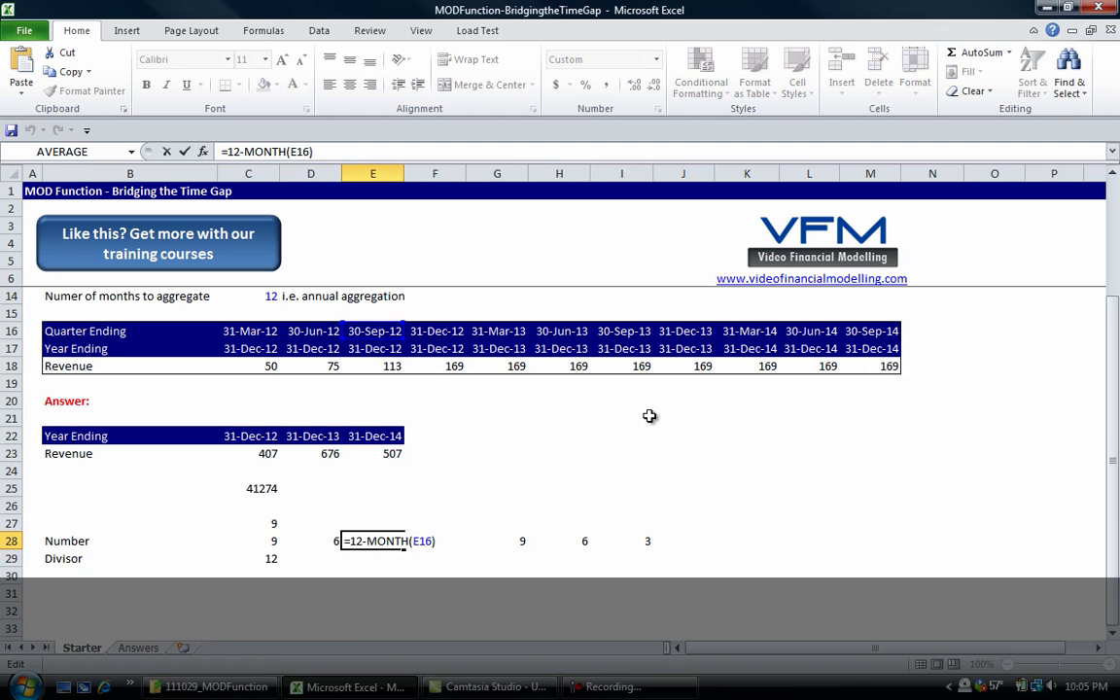
key(Escape)
key(Right)
key(F2)
key(Escape)
key(Right)
key(Right)
key(Right)
key(F2)
key(Escape)
key(Down)
key(Left)
key(Left)
key(Left)
key(Left)
key(Left)
key(Left)
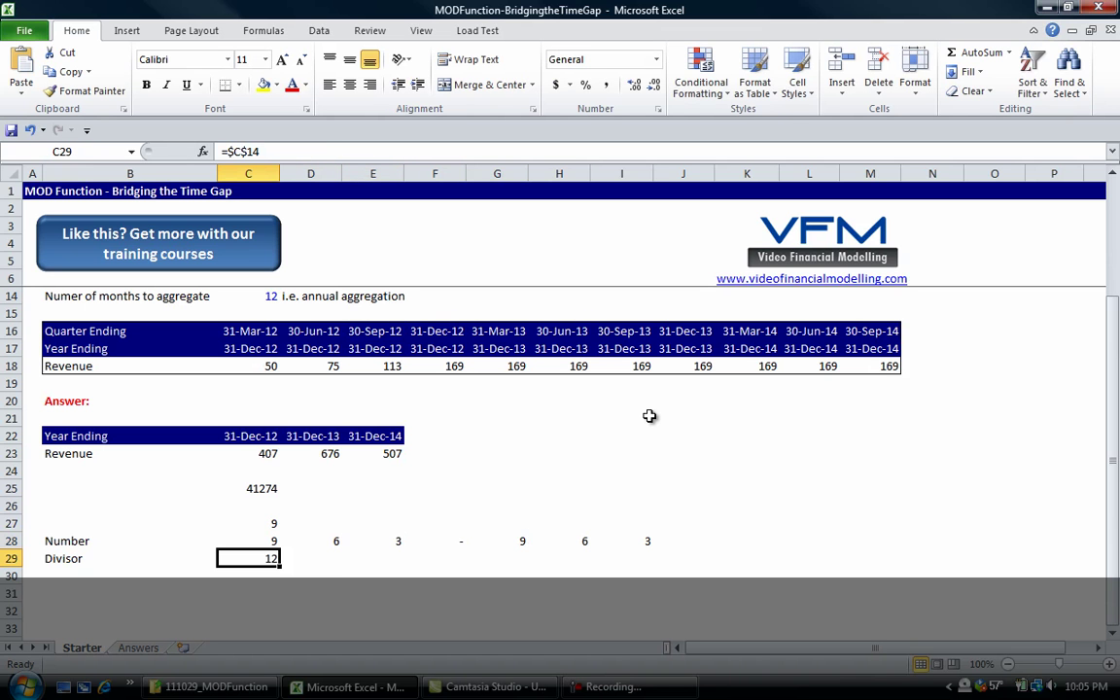
key(Left)
key(Down)
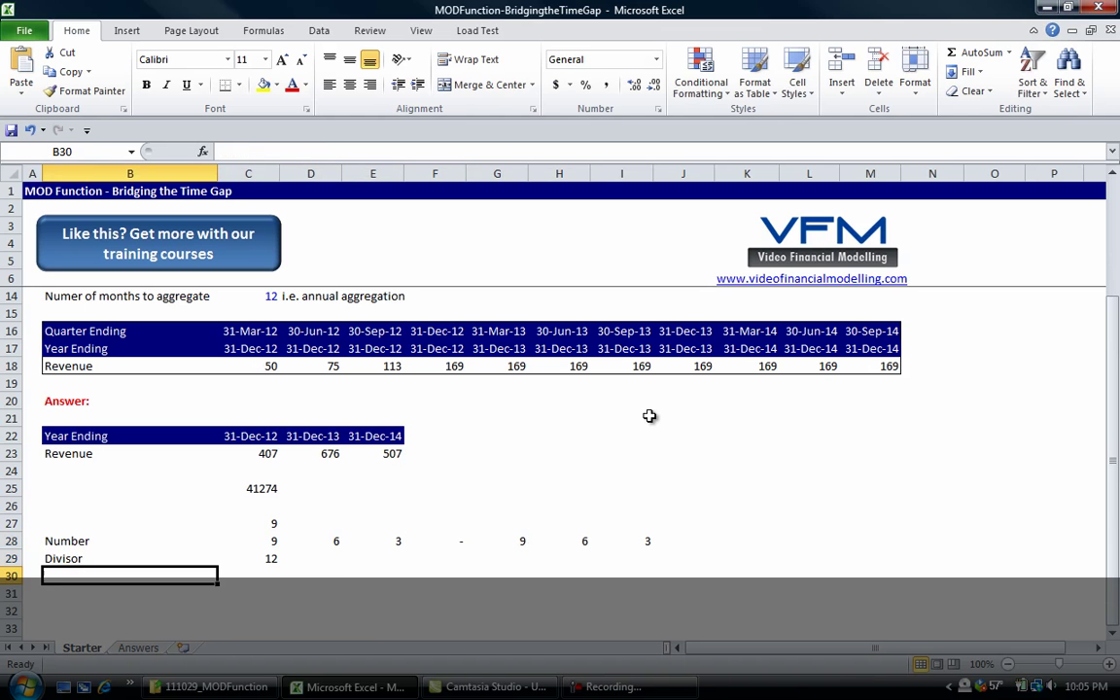
key(Right)
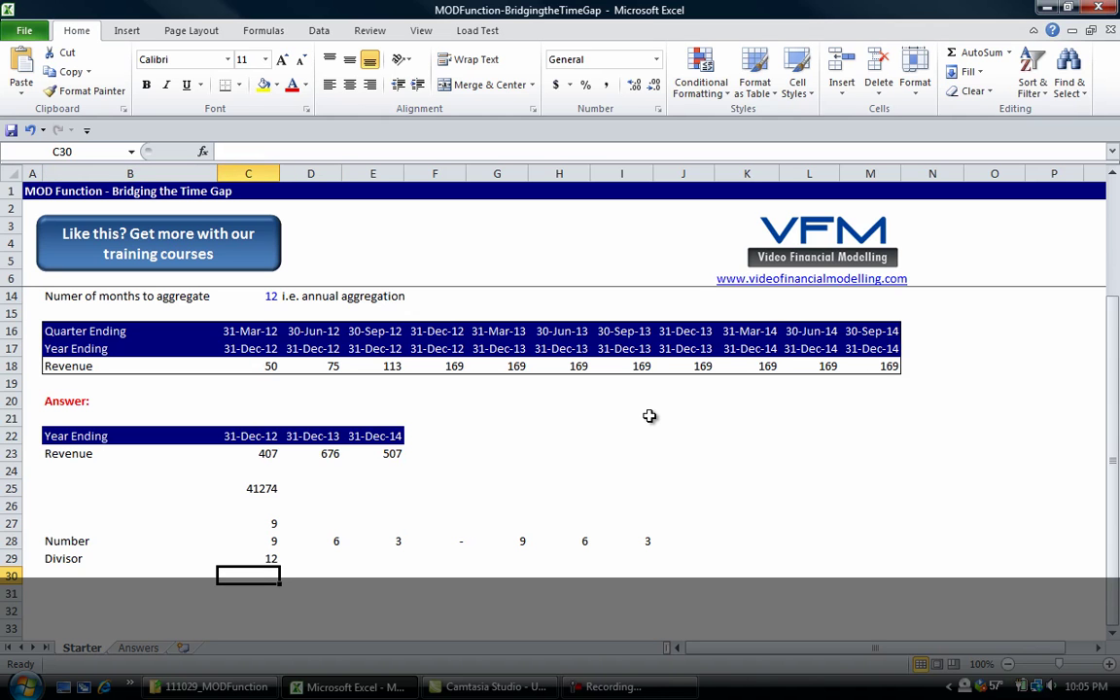
text(=)
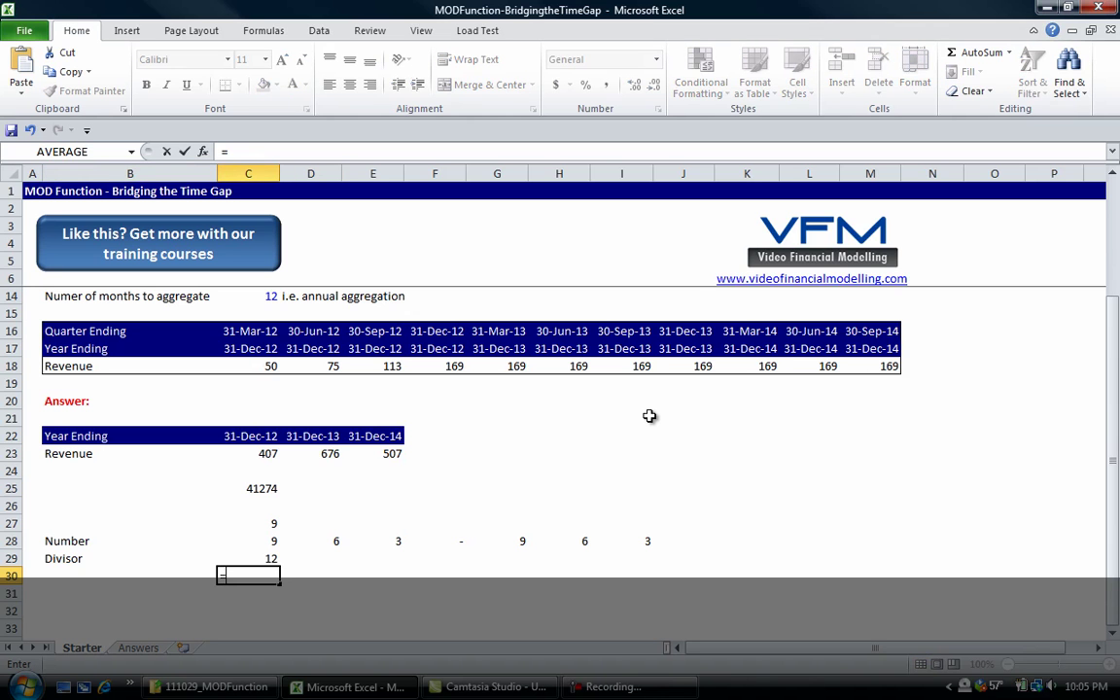
key(Up)
key(Up)
text(/)
key(Up)
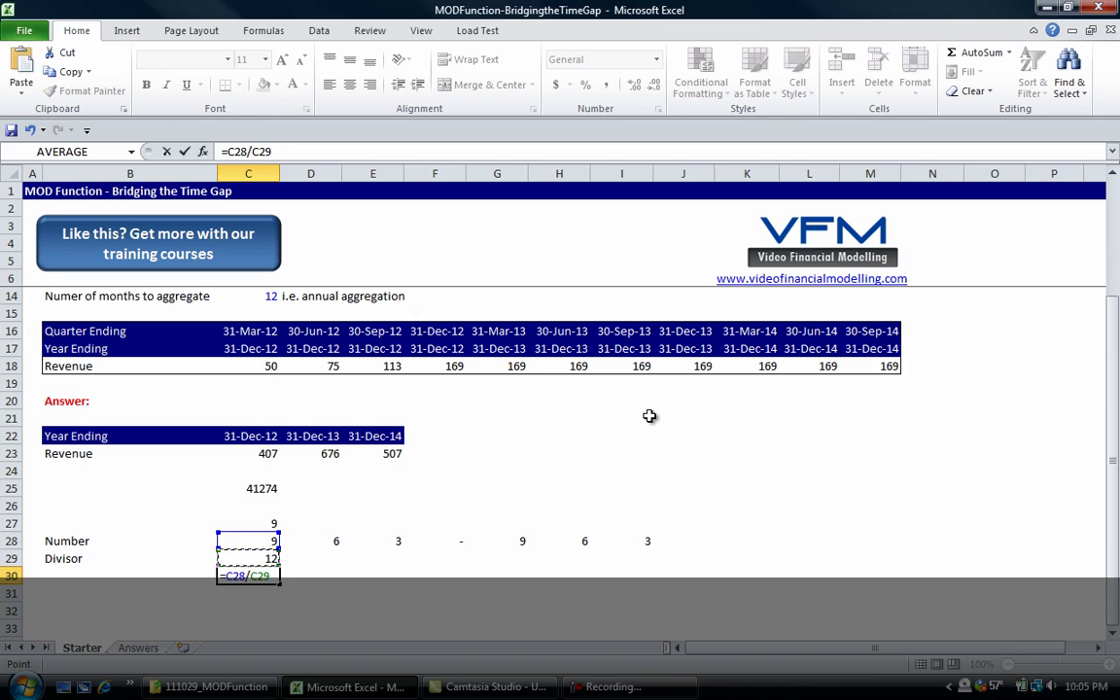
key(Escape)
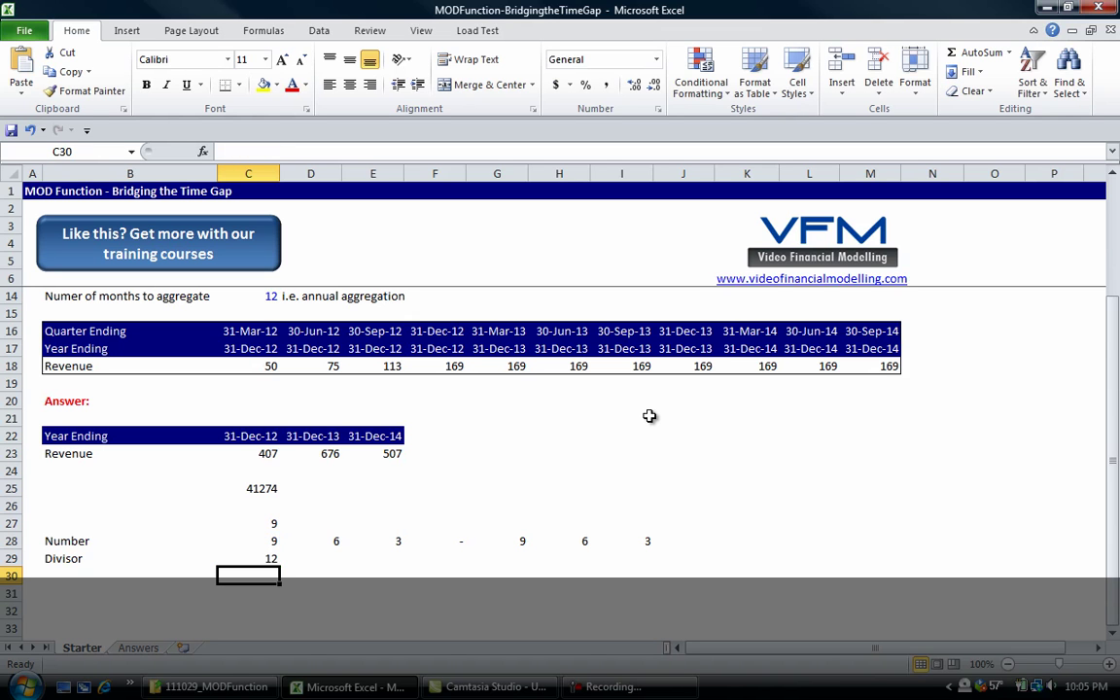
Step: Enter 9 in C30 as the remainder for the first quarter
text(9)
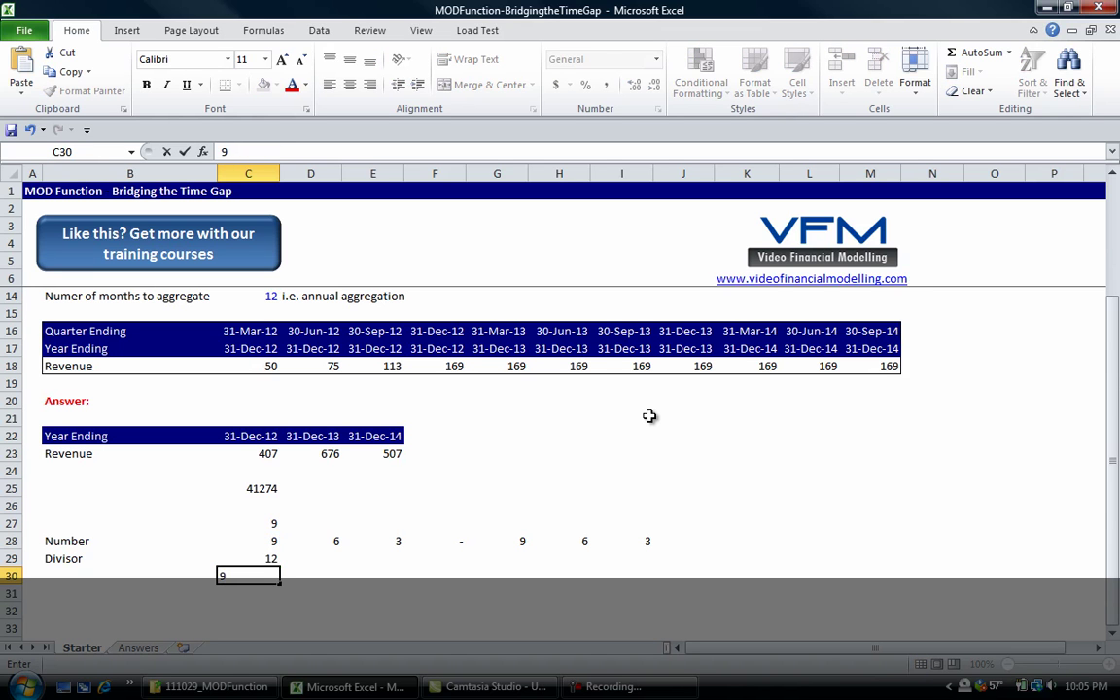
key(Return)
key(Up)
key(Up)
key(Up)
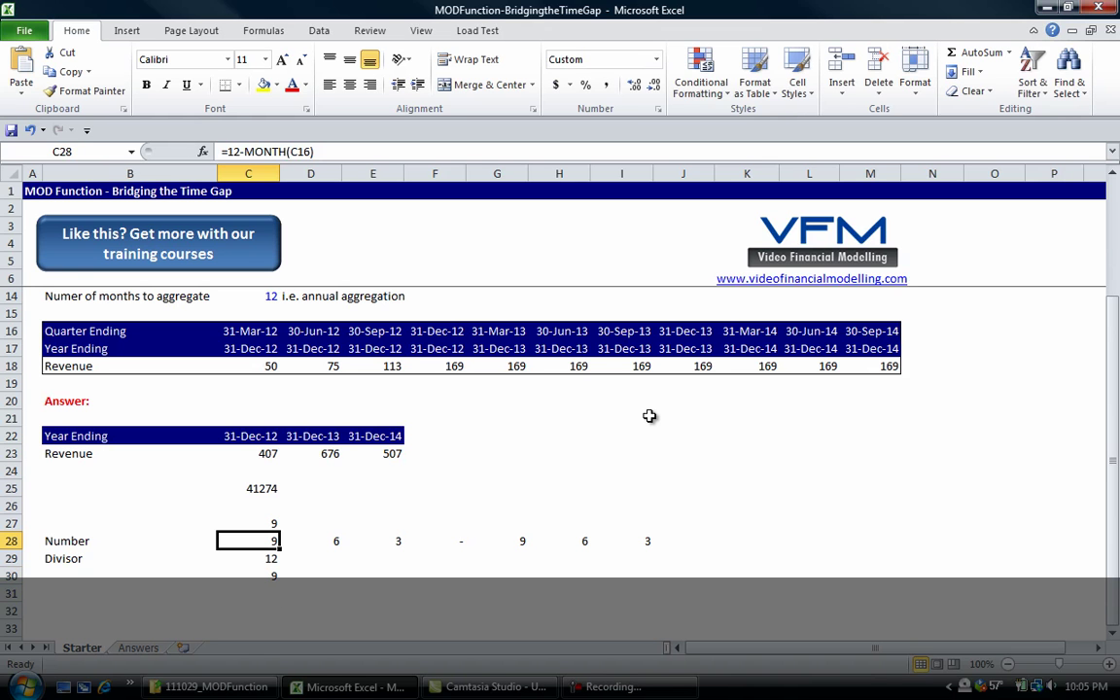
Step: Review the number in C28 and the divisor in C29 against the remainder in C30
key(Down)
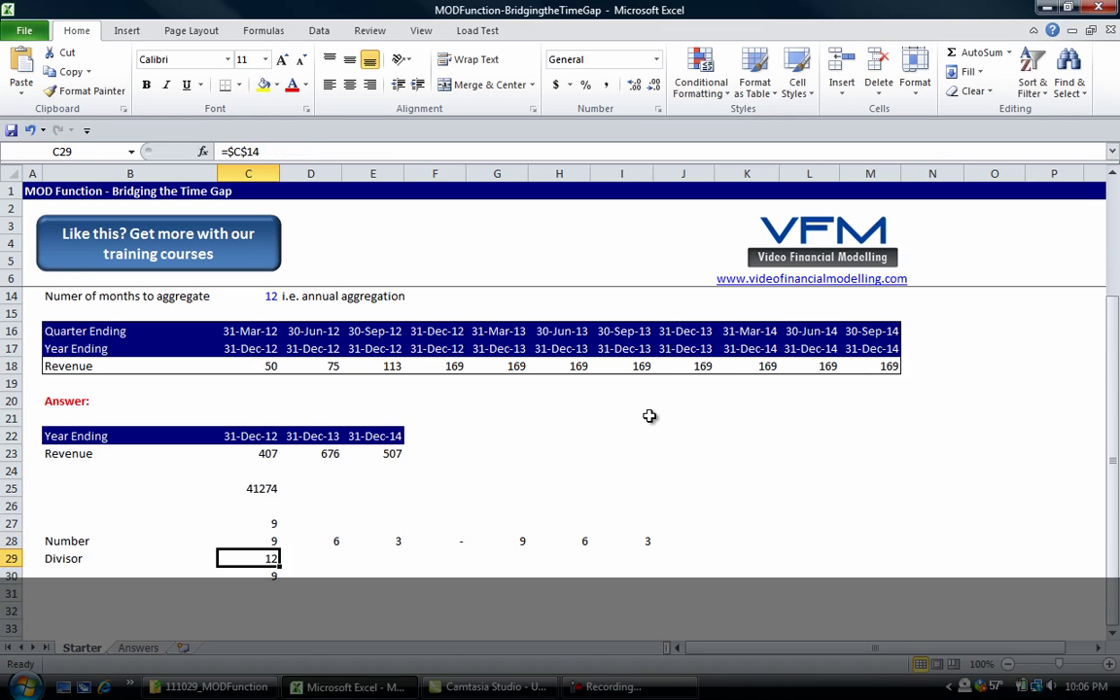
key(Right)
key(Right)
key(Right)
key(Left)
key(Left)
key(Left)
key(Up)
key(Down)
key(Down)
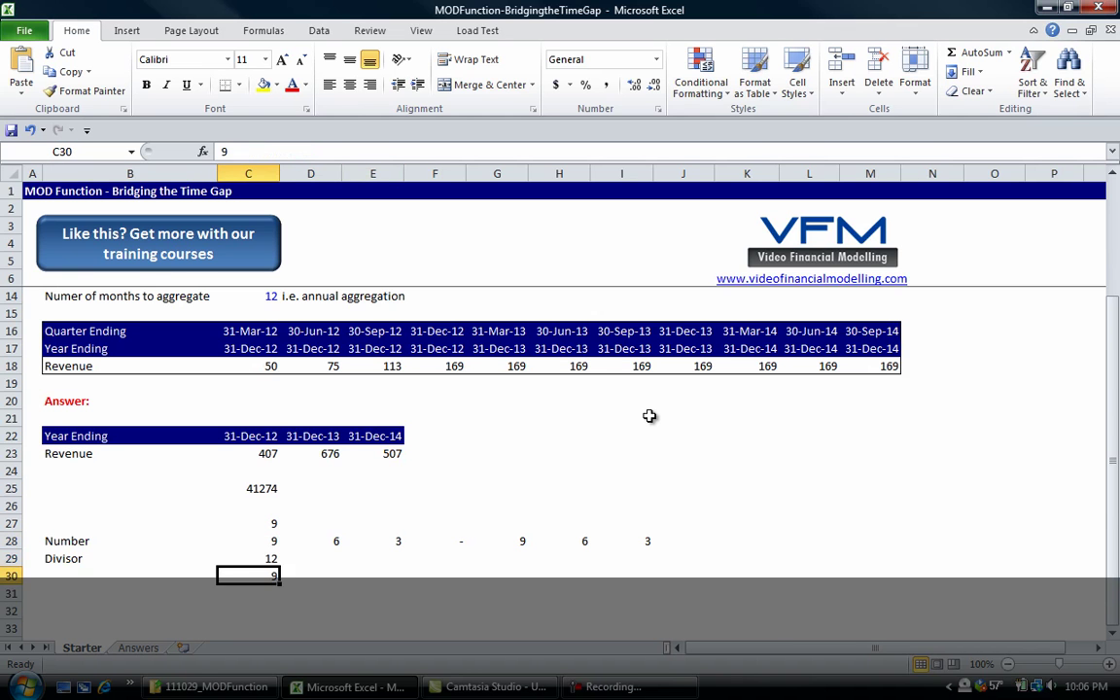
key(shift+Right)
key(shift+Left)
key(Down)
key(Up)
Step: Enter the remainders 6, 3 and 0 for the following three quarters in D30, E30 and F30
key(Right)
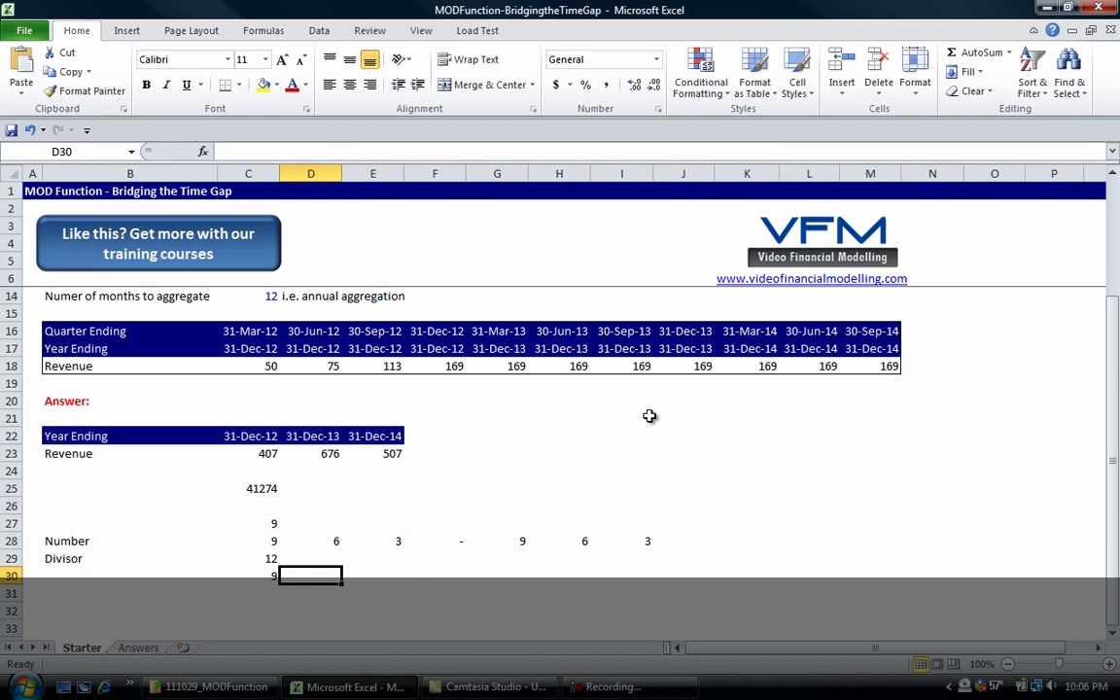
text(6)
key(Right)
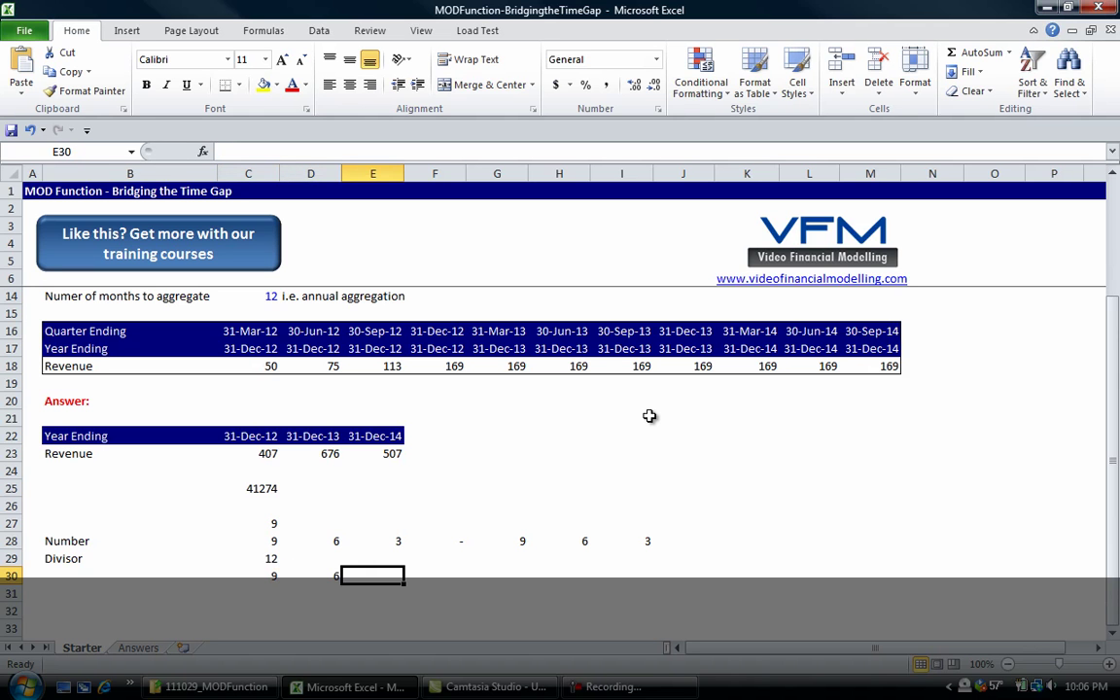
key(ctrl+v)
key(Right)
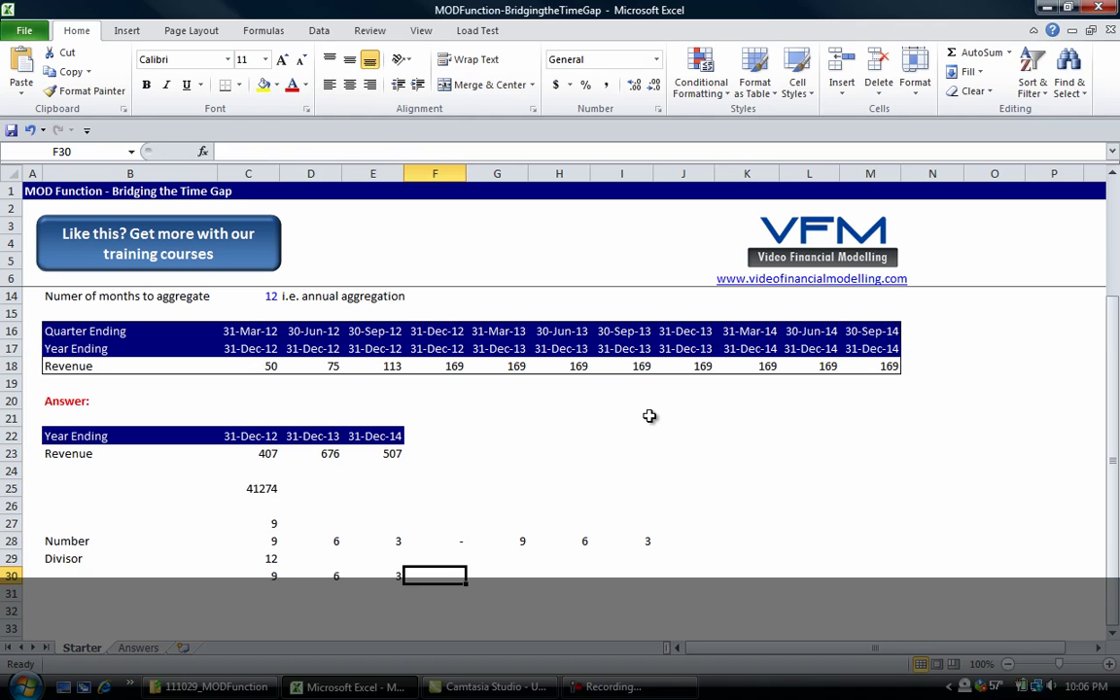
key(ctrl+v)
key(Down)
Step: Highlight the four remainders in C30:F30 with a yellow fill
key(Left)
key(Left)
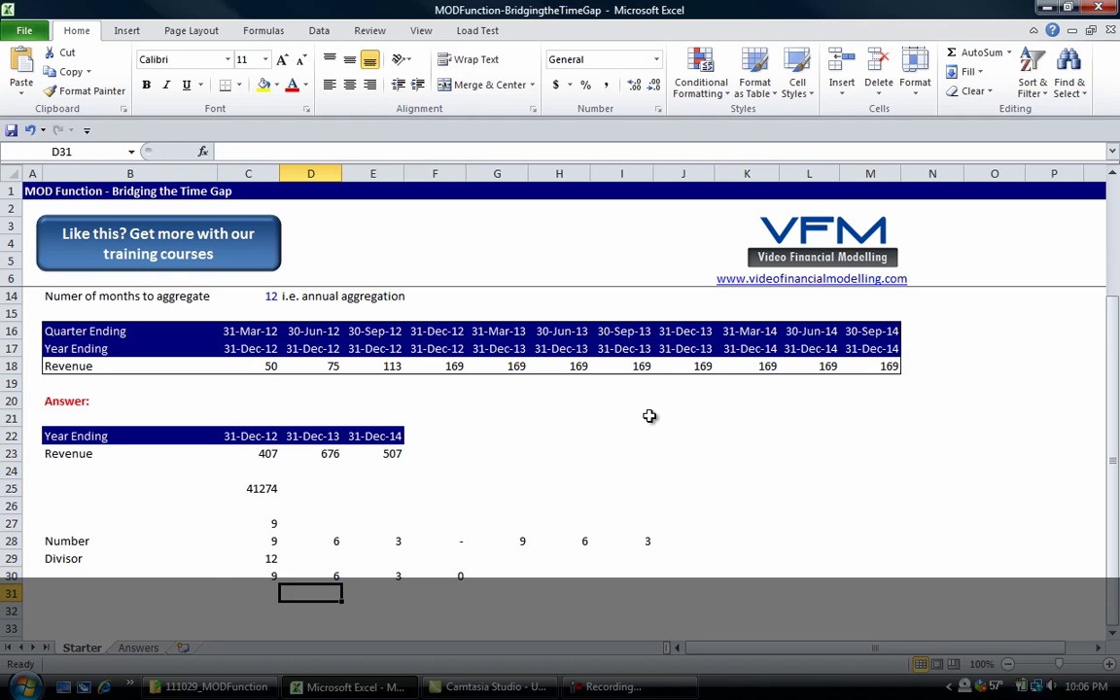
key(Left)
key(Up)
key(shift+Right)
key(shift+Right)
key(shift+Right)
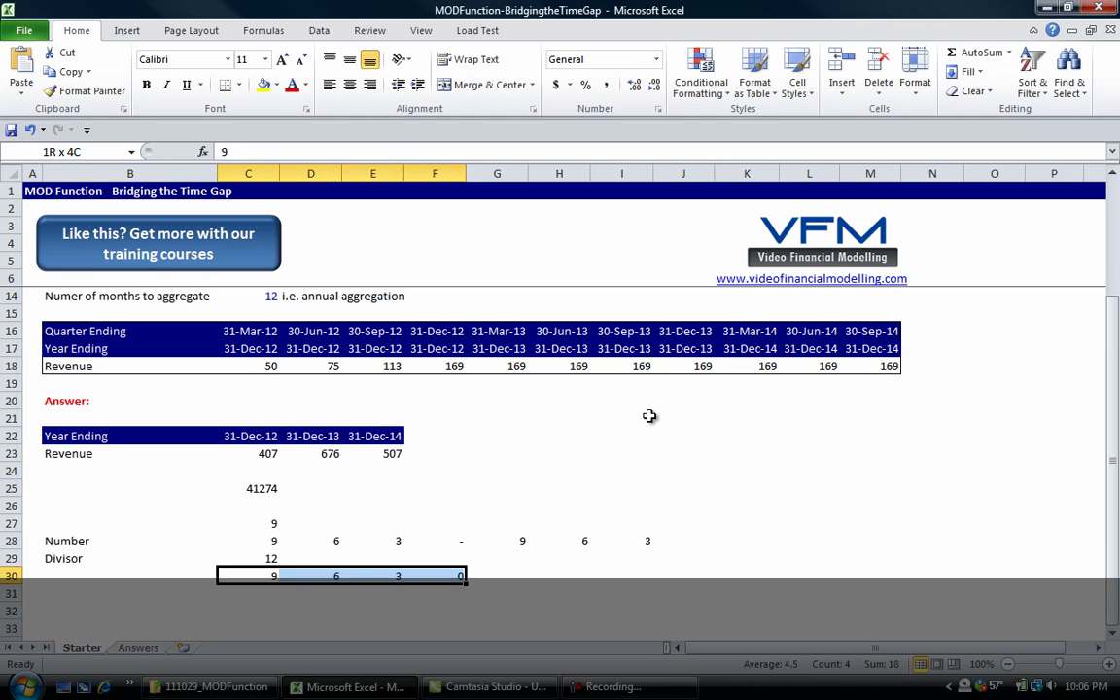
key(Down)
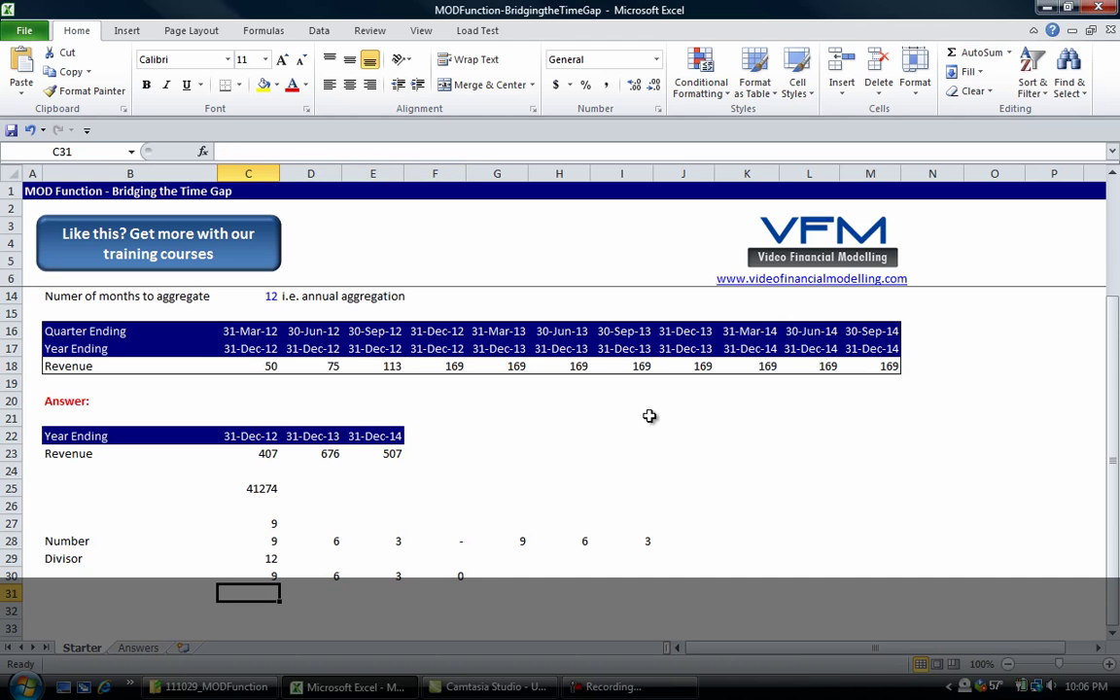
text(=eo)
key(Escape)
key(Up)
key(Up)
key(Down)
key(shift+Right)
key(shift+Right)
key(shift+Right)
key(F4)
Step: Trace the first highlighted remainder in C30 to the quarter-ending date in C16 and the EOMONTH formula in C17
key(Up)
key(Up)
key(Up)
key(Up)
key(Up)
key(Up)
key(Up)
key(Up)
key(Up)
key(Up)
key(Up)
key(Up)
key(Up)
key(Up)
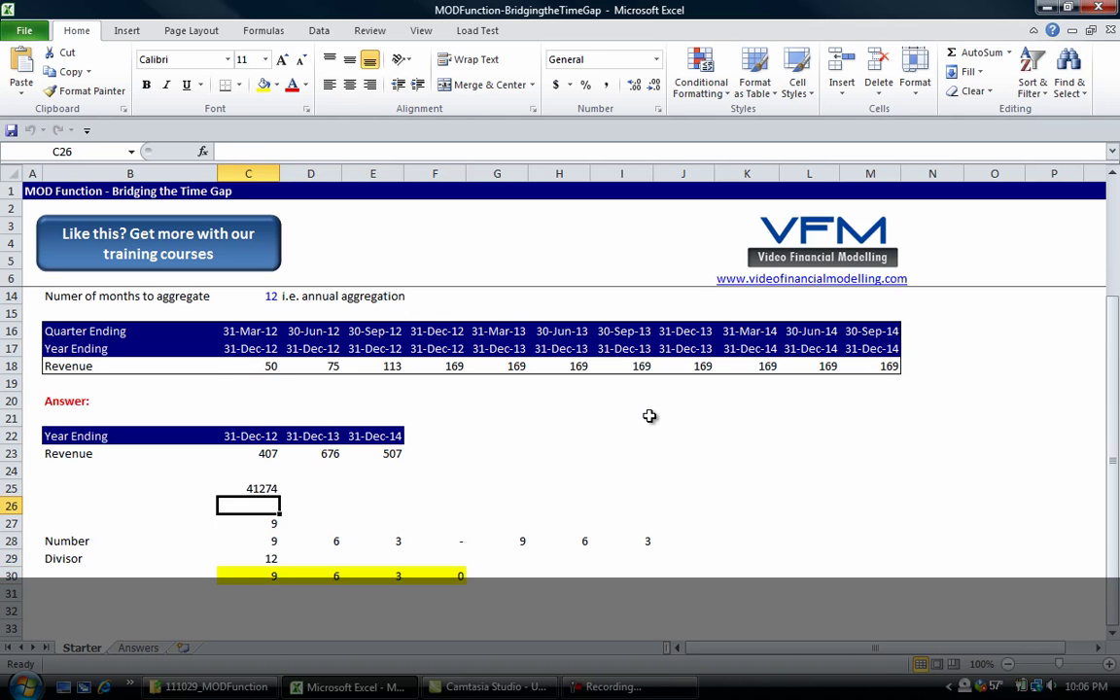
key(Down)
key(Down)
key(Down)
key(Down)
key(Down)
key(Down)
key(Down)
key(Down)
key(Down)
key(Down)
key(Down)
key(Down)
key(Down)
key(Down)
key(Down)
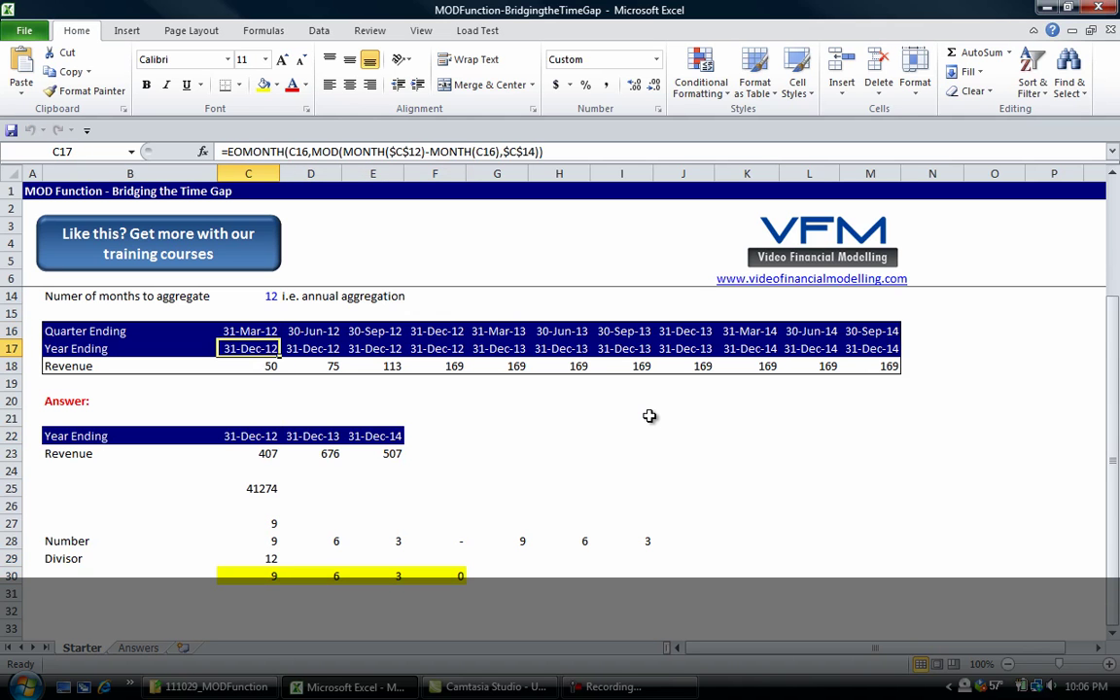
key(Up)
key(Up)
key(Up)
key(Up)
key(Up)
key(Up)
key(Up)
key(Up)
key(Up)
key(Up)
key(Up)
key(Up)
key(Up)
key(Up)
key(Up)
key(Down)
key(Down)
key(Down)
key(Down)
key(Down)
key(Down)
key(Down)
key(Down)
key(Down)
key(Down)
key(Down)
key(Down)
key(Down)
key(Down)
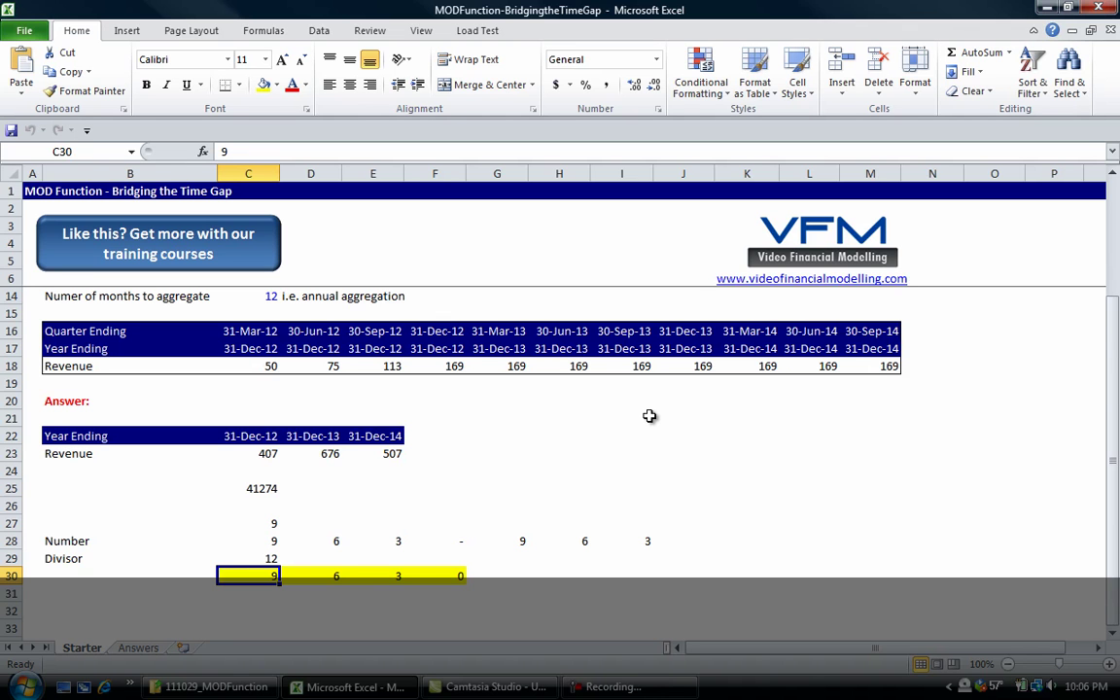
Step: Trace the second highlighted remainder in D30 to the June quarter-ending date in D16
key(Right)
key(Up)
key(Up)
key(Up)
key(Up)
key(Up)
key(Up)
key(Up)
key(Up)
key(Up)
key(Up)
key(Up)
key(Up)
key(Up)
key(Up)
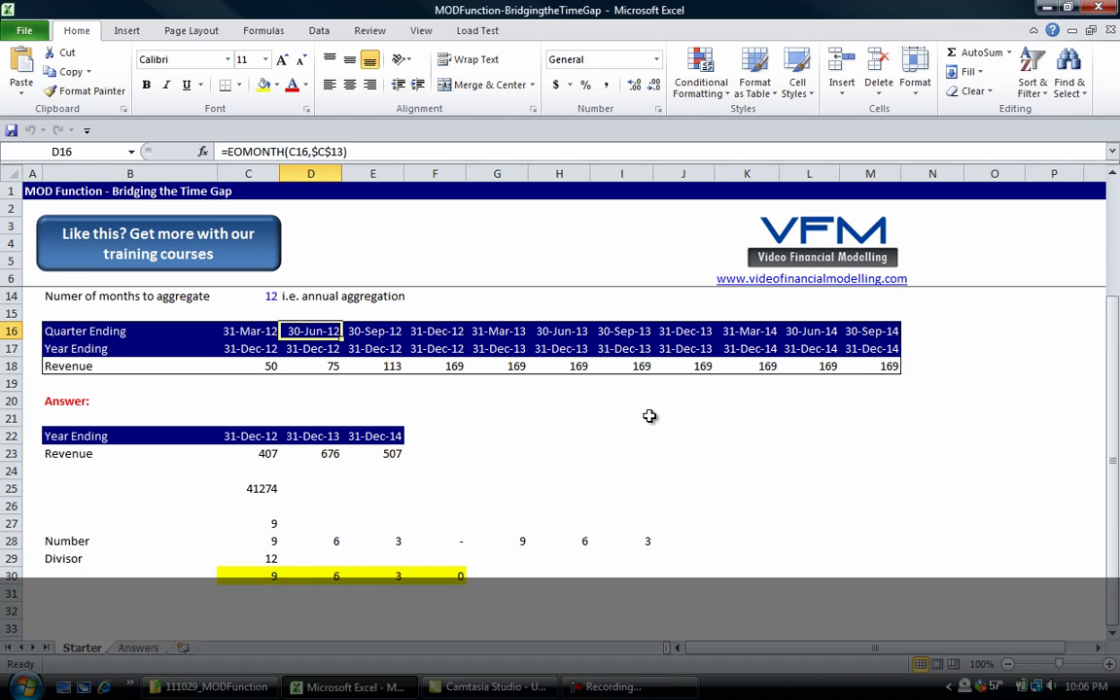
Step: Return from the June quarter-ending date to its highlighted remainder in D30
key(Down)
key(Down)
key(Down)
key(Down)
key(Down)
key(Down)
key(Down)
key(Down)
key(Down)
key(Down)
key(Down)
key(Down)
key(Down)
key(Down)
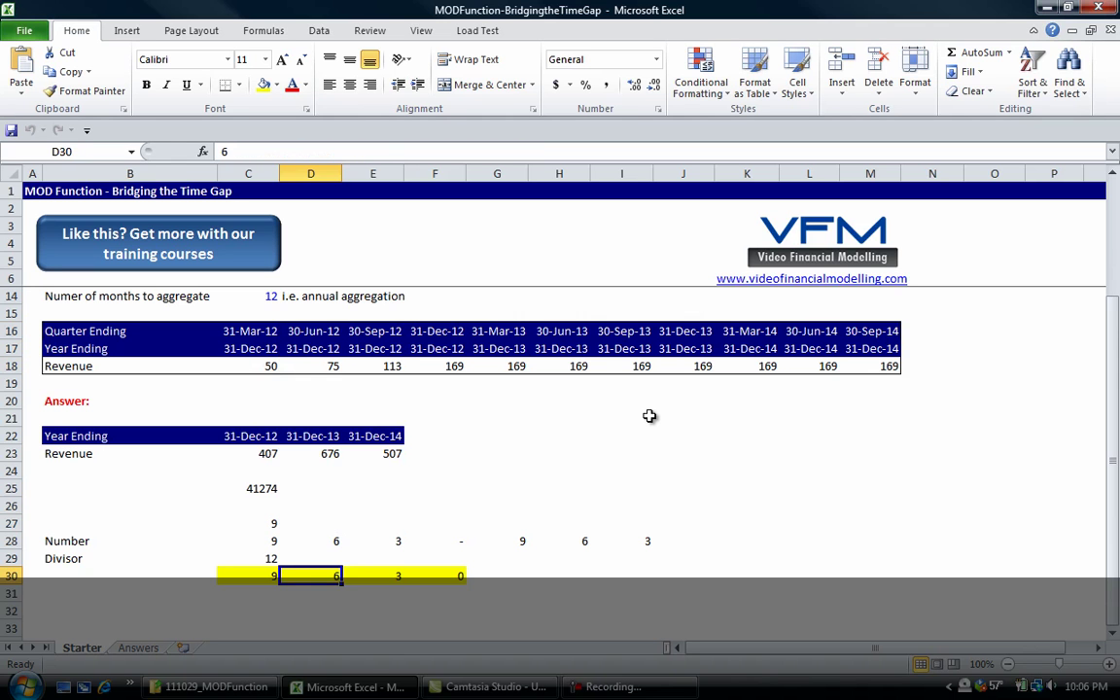
Step: Trace the third highlighted remainder in E30 to the September quarter's year-ending EOMONTH formula in E17
key(Right)
key(Up)
key(Up)
key(Up)
key(Up)
key(Up)
key(Up)
key(Up)
key(Up)
key(Up)
key(Up)
key(Up)
key(Up)
key(Up)
key(Up)
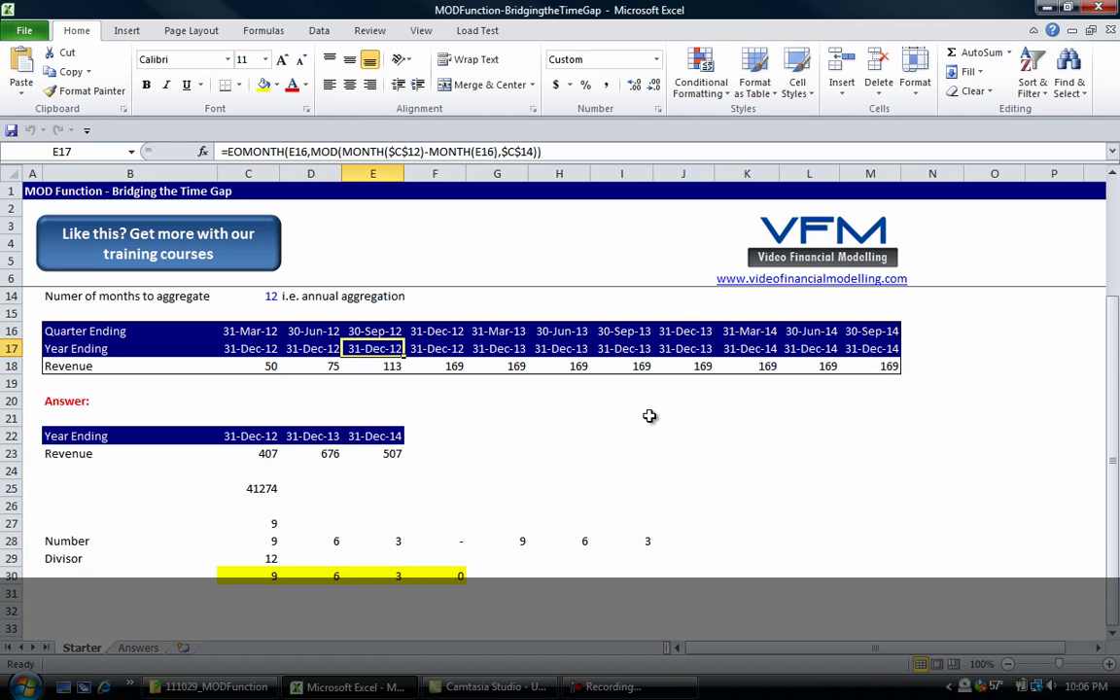
Step: Go back down to the highlighted remainders and examine the fourth one in F30
key(Down)
key(Down)
key(Down)
key(Down)
key(Down)
key(Down)
key(Down)
key(Down)
key(Down)
key(Down)
key(Down)
key(Down)
key(Down)
key(Down)
key(Right)
key(Right)
Step: Try to clear the working cells in B25:E30 by filling row 25 down over them
key(Left)
key(Left)
key(Left)
key(Left)
key(Up)
key(Left)
key(Up)
key(Up)
key(Up)
key(Up)
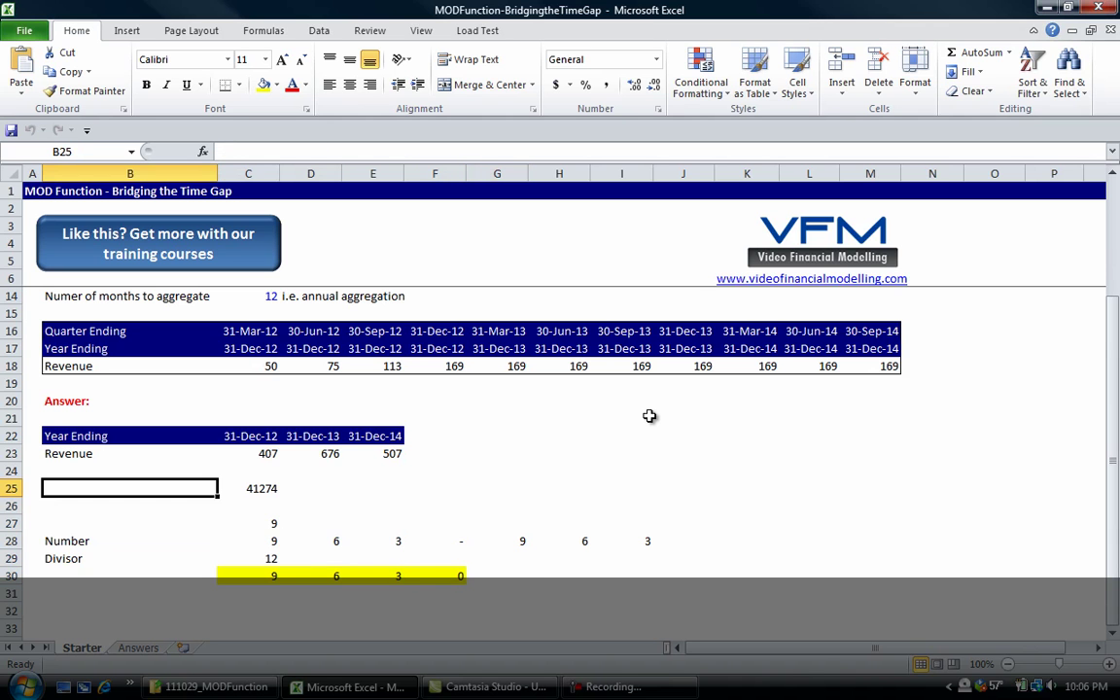
key(shift+Right)
key(shift+Down)
key(shift+Down)
key(shift+Down)
key(shift+Right)
key(shift+Right)
key(shift+Down)
key(shift+Down)
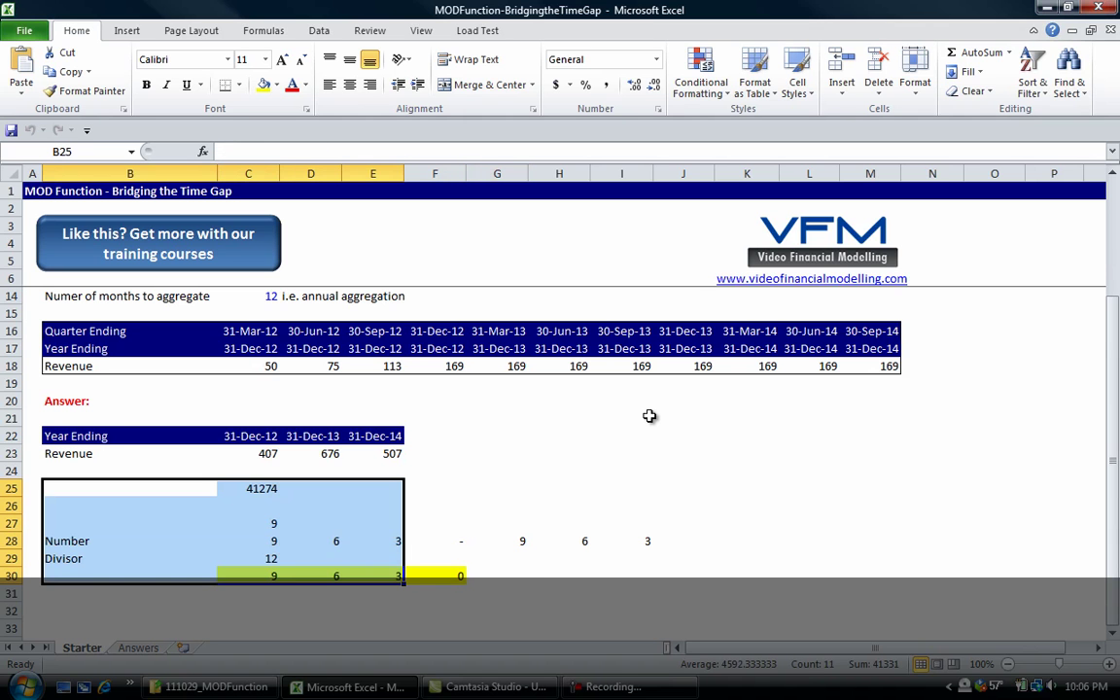
key(ctrl+d)
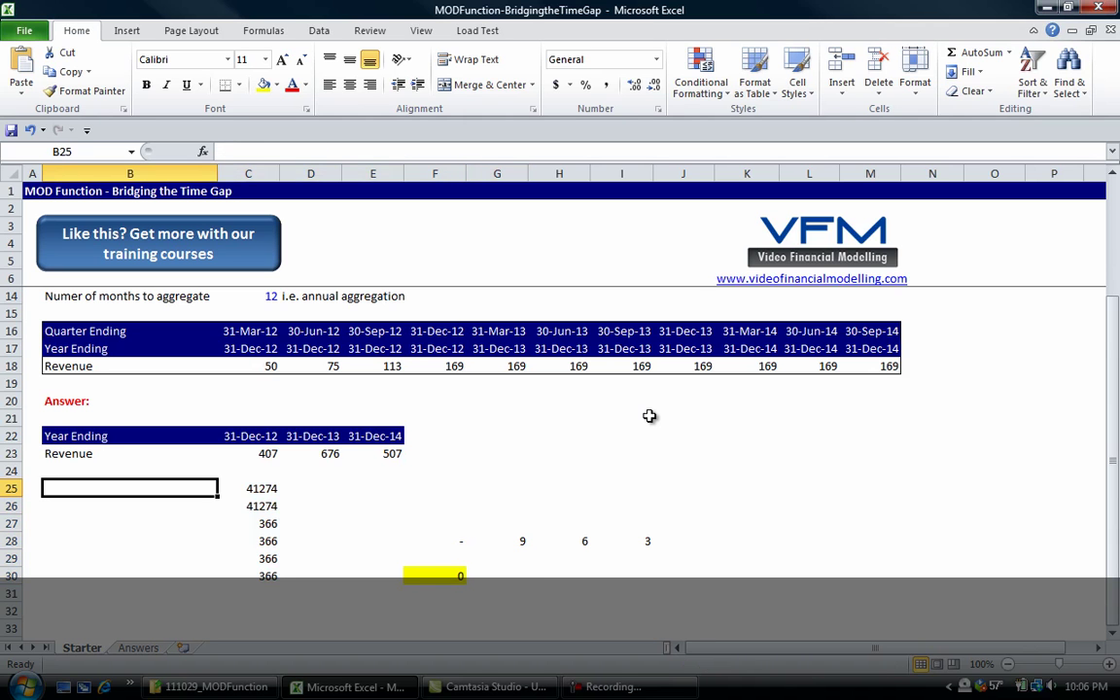
Step: Clear all the working figures and the yellow highlight from B25:I30 below the answer table
key(shift+Down)
key(shift+Down)
key(shift+Down)
key(shift+Down)
key(shift+Down)
key(shift+Right)
key(shift+Right)
key(shift+Right)
key(shift+Right)
key(shift+Right)
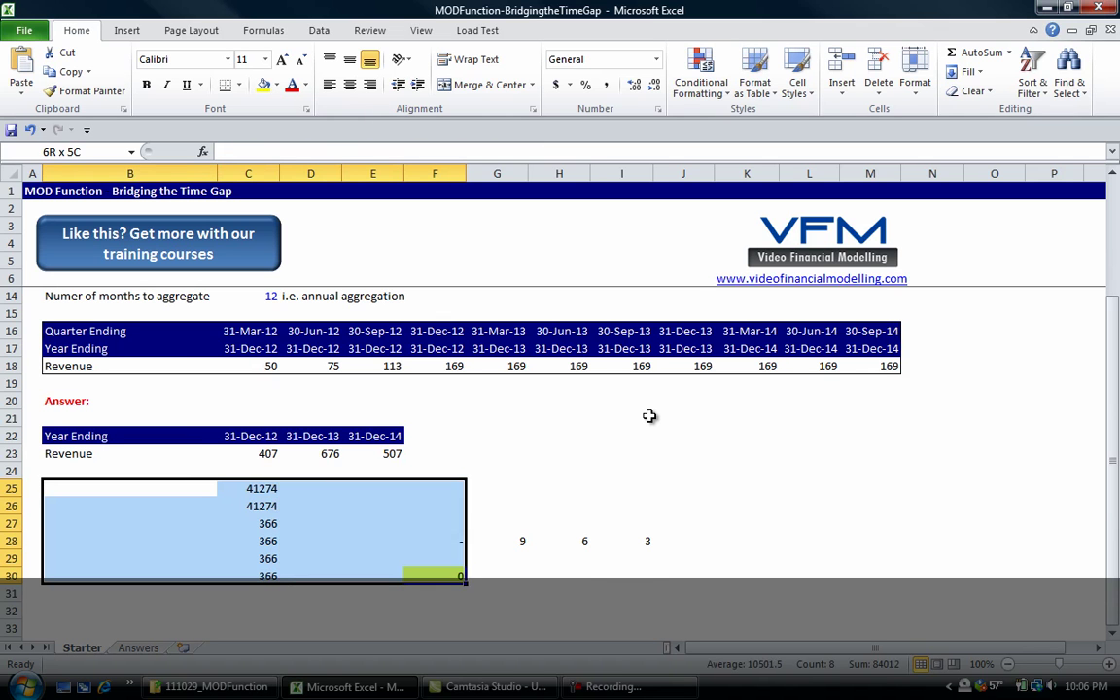
key(shift+Right)
key(shift+Right)
key(Delete)
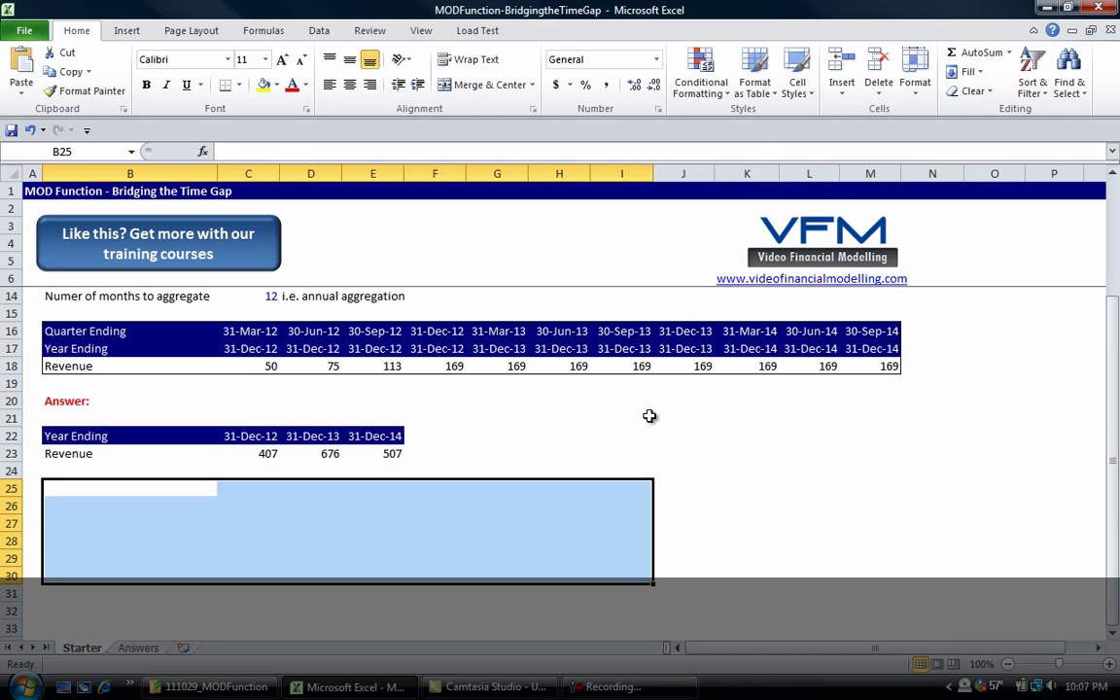
Step: Review the annual revenue answer table in B22:E23 by selecting it as a block
key(Up)
key(Up)
key(Up)
key(shift+Down)
key(shift+Right)
key(shift+Right)
key(shift+Right)
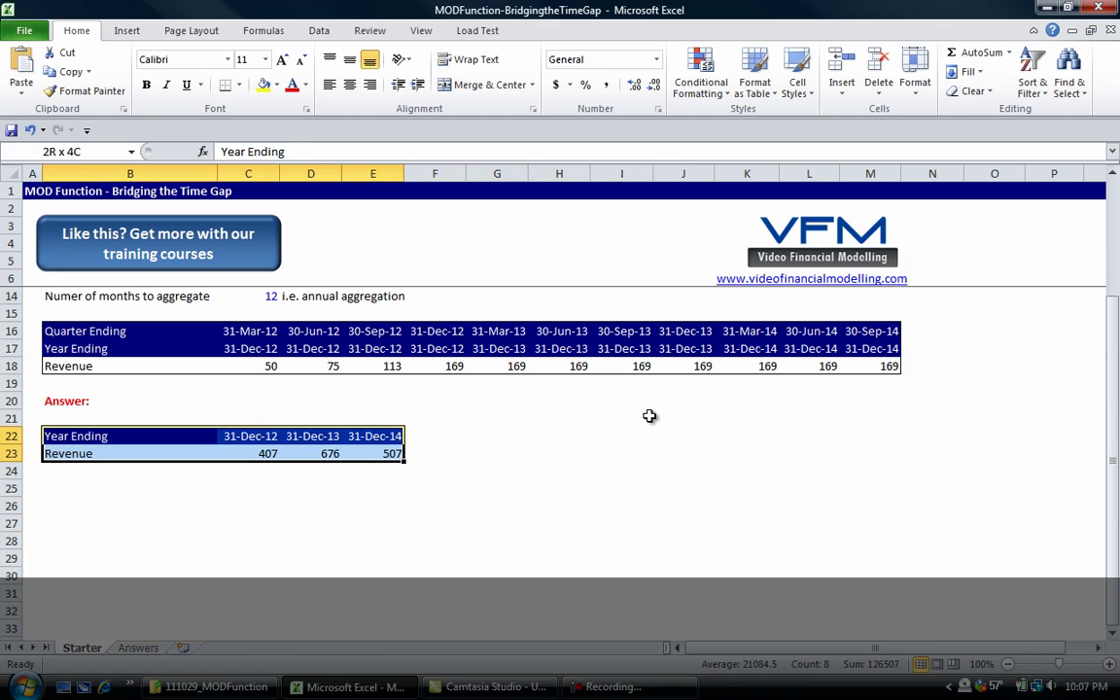
key(Left)
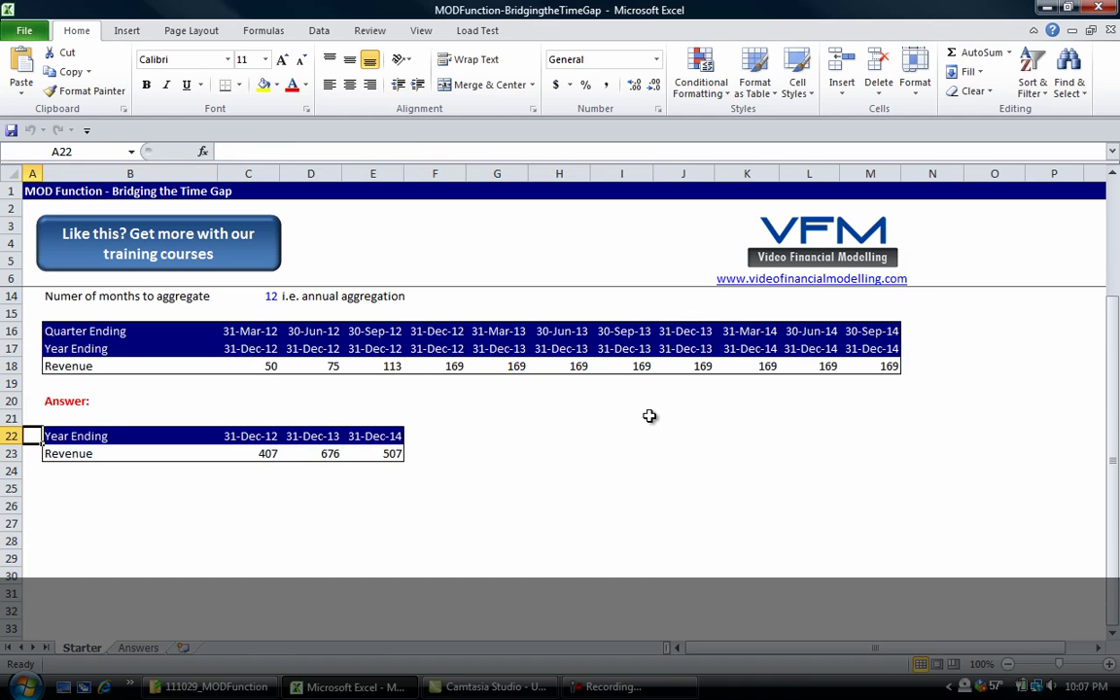